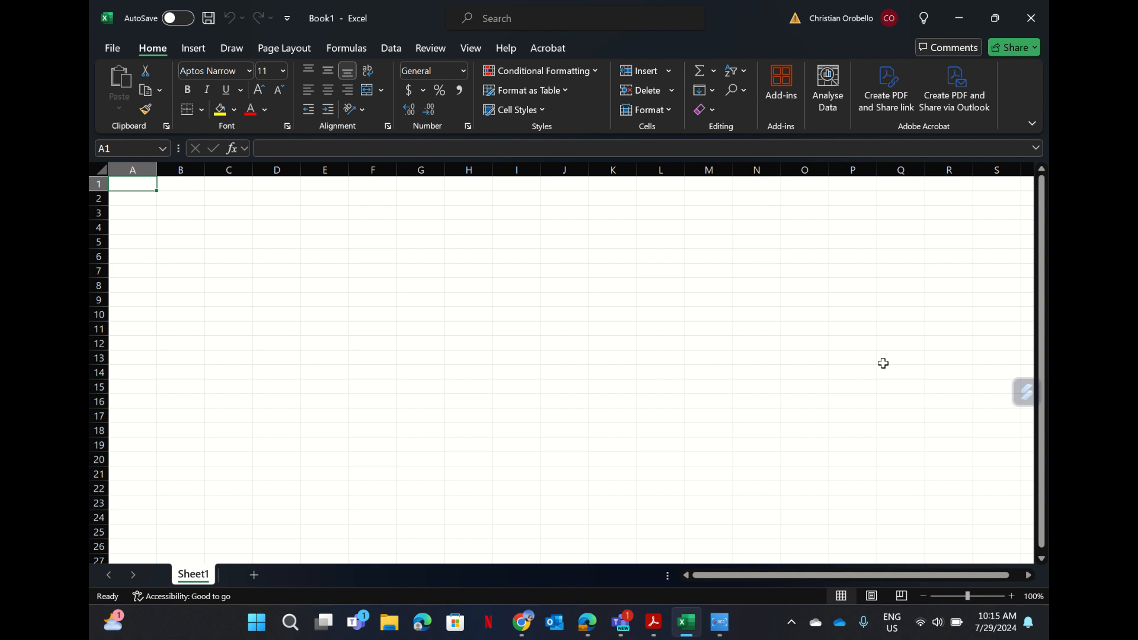
Rename the Sheet1 worksheet tab to 'Christmas Gifts'.
left_click_drag(883, 363, 371, 371)
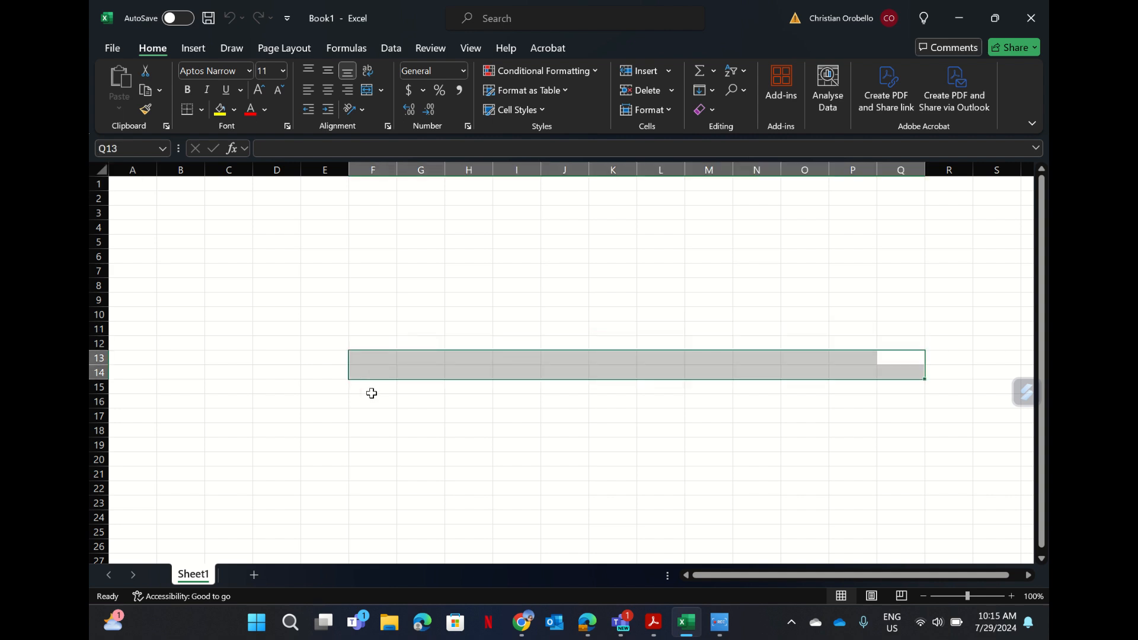
left_click(389, 398)
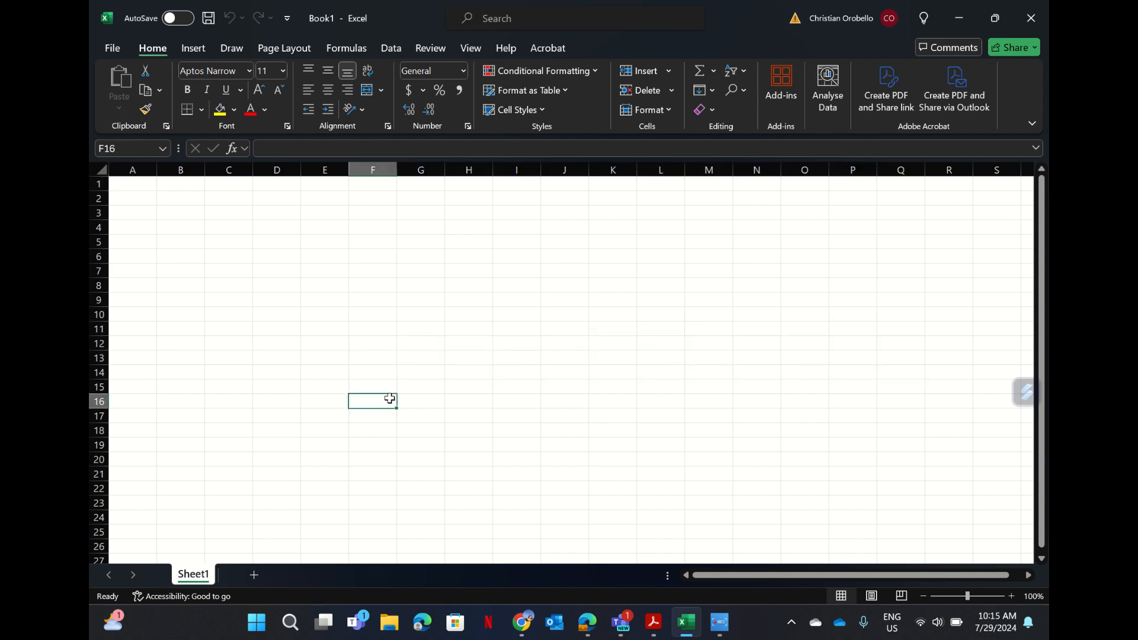
double_click(199, 575)
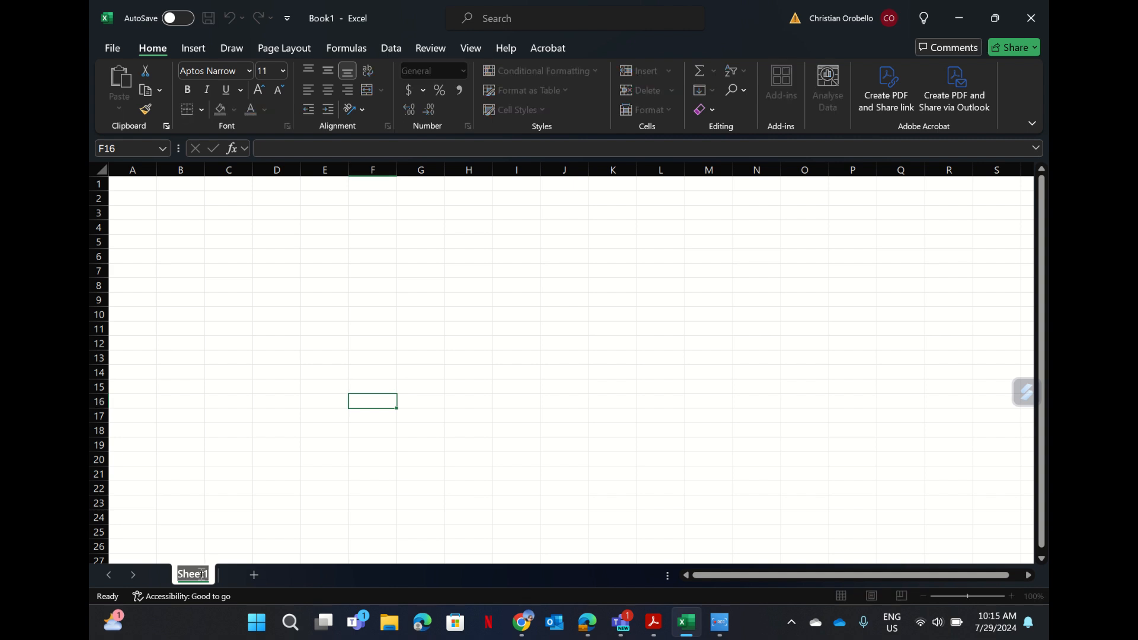
type("Christmas")
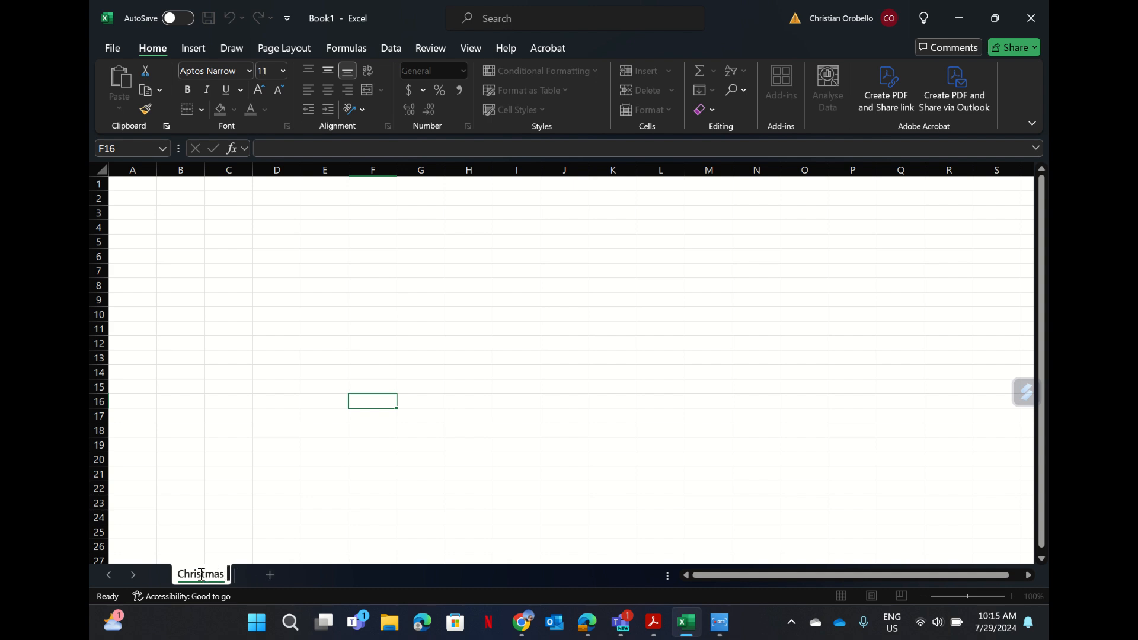
type(" Git")
type("ts")
left_click(217, 500)
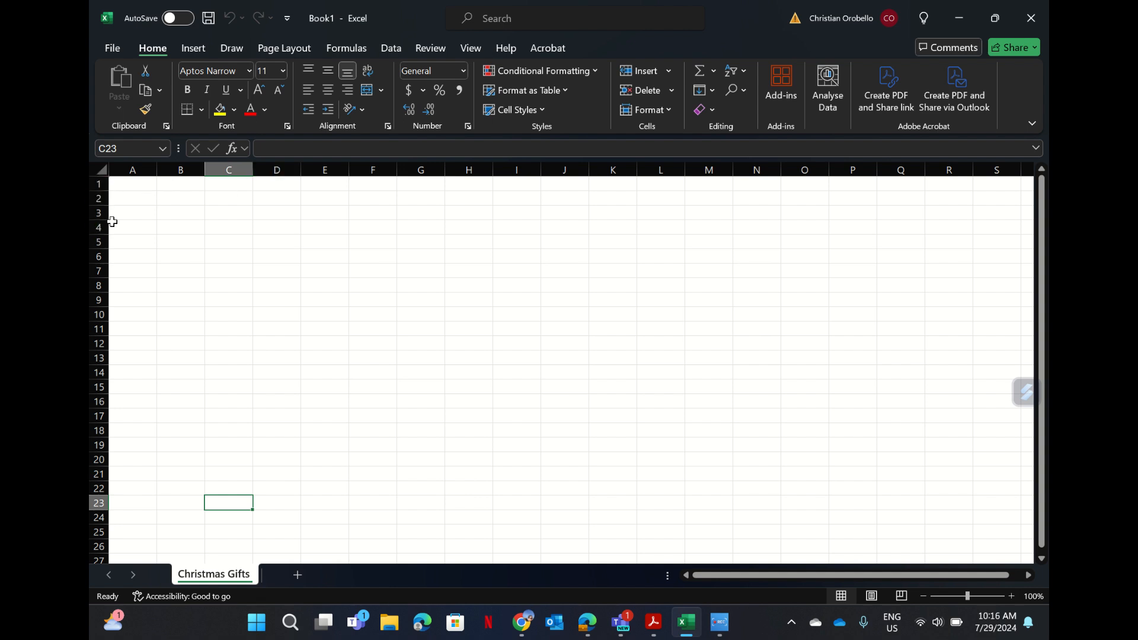
left_click(132, 198)
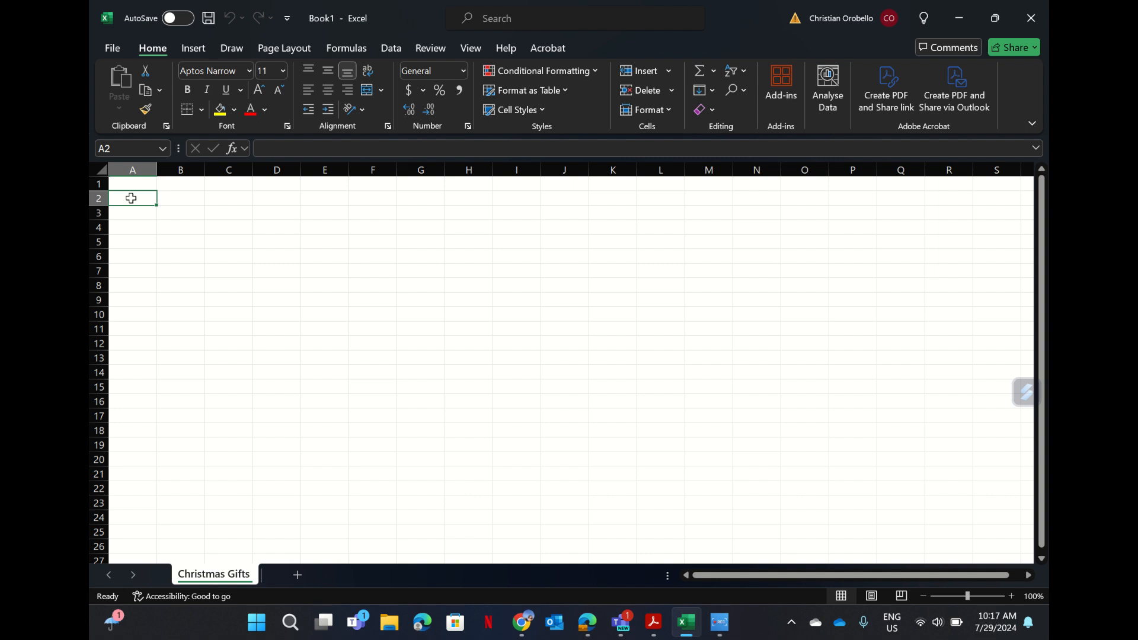
double_click(131, 199)
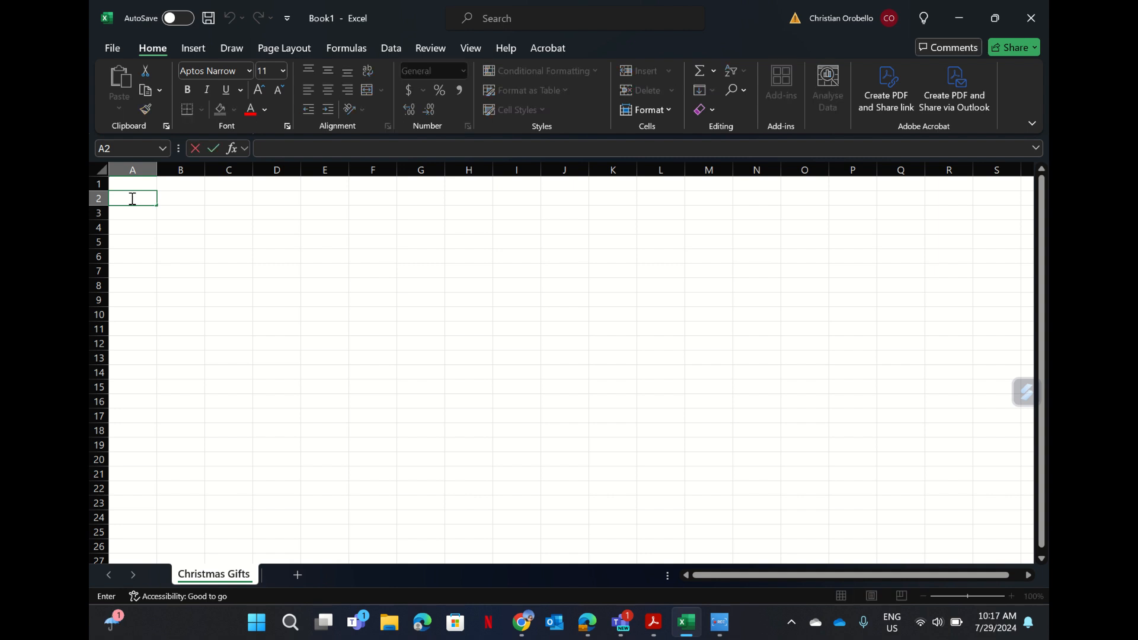
type("And thype anything I")
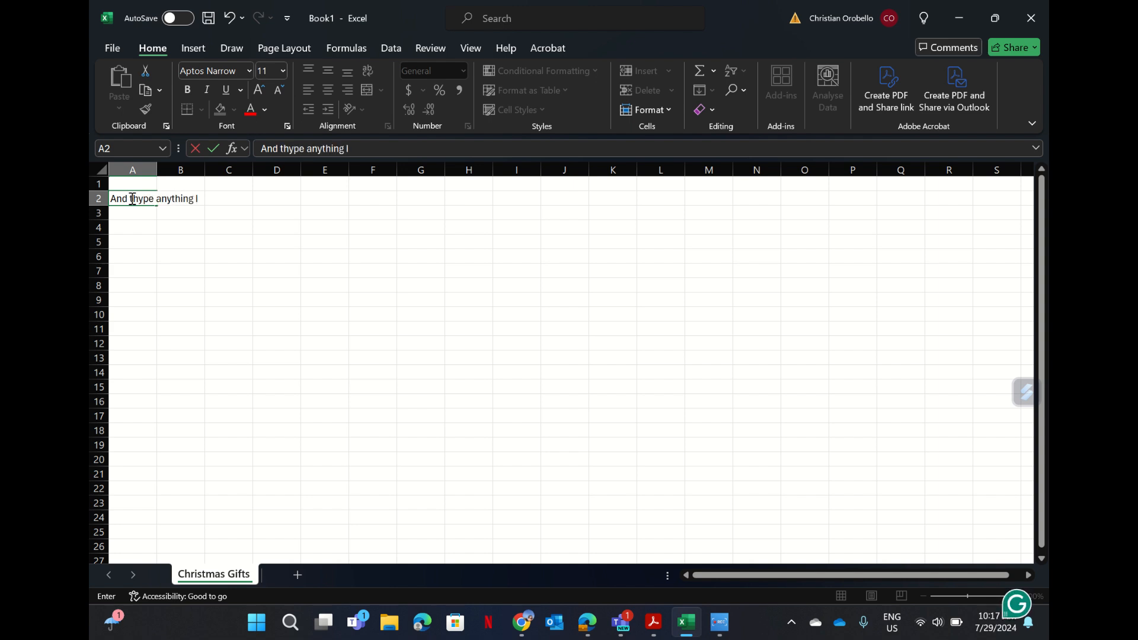
type(" can make a w")
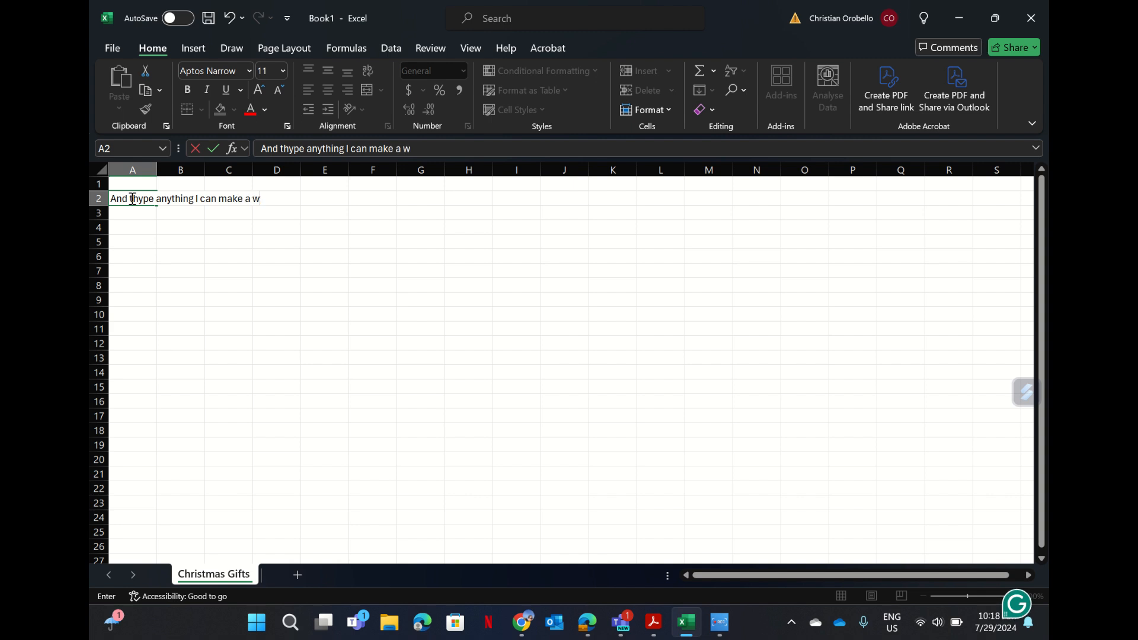
type("hile")
key("BackSpace")
key("BackSpace")
key("BackSpace")
key("BackSpace")
key("BackSpace")
key("BackSpace")
key("BackSpace")
key("BackSpace")
key("BackSpace")
key("BackSpace")
key("BackSpace")
key("BackSpace")
key("BackSpace")
key("BackSpace")
key("BackSpace")
key("BackSpace")
key("BackSpace")
key("BackSpace")
key("BackSpace")
key("BackSpace")
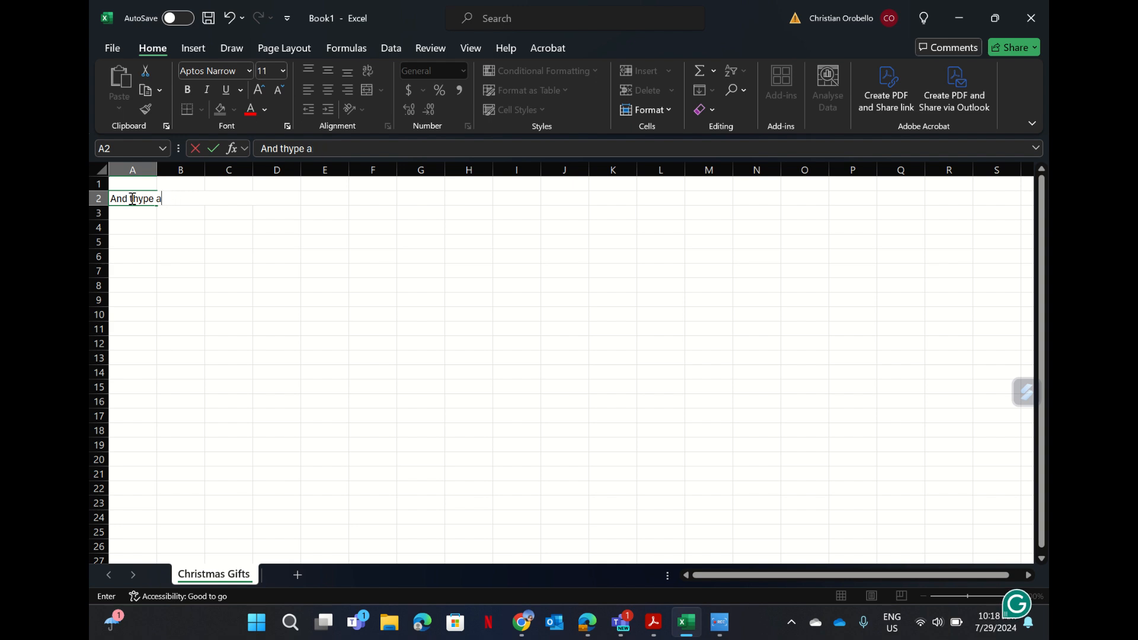
key("BackSpace")
key("BackSpace")
key("BackSpace")
key("BackSpace")
key("BackSpace")
key("BackSpace")
key("BackSpace")
key("BackSpace")
key("BackSpace")
key("BackSpace")
key("BackSpace")
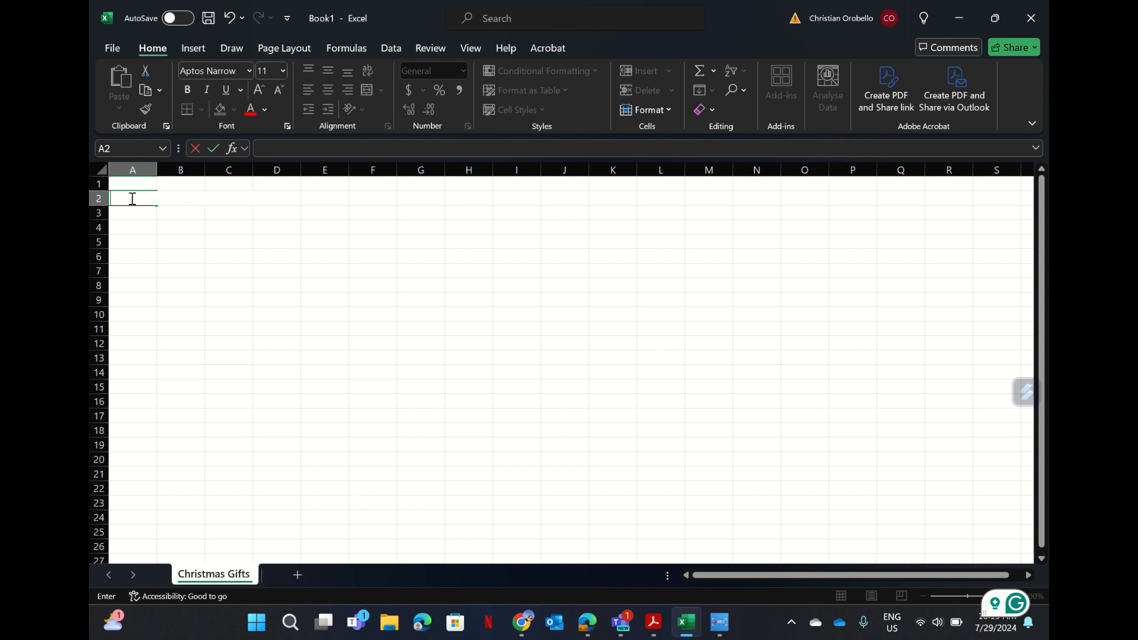
Enter the first three recipient names in cells A2, A4 and A6.
left_click(132, 199)
type("Gustaw")
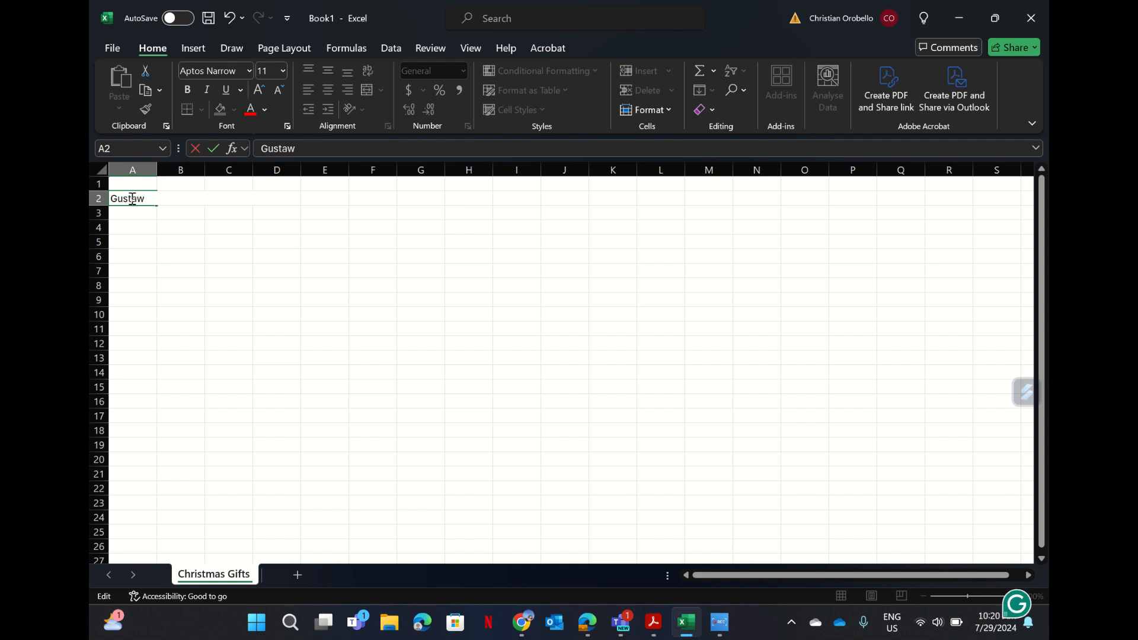
left_click(130, 225)
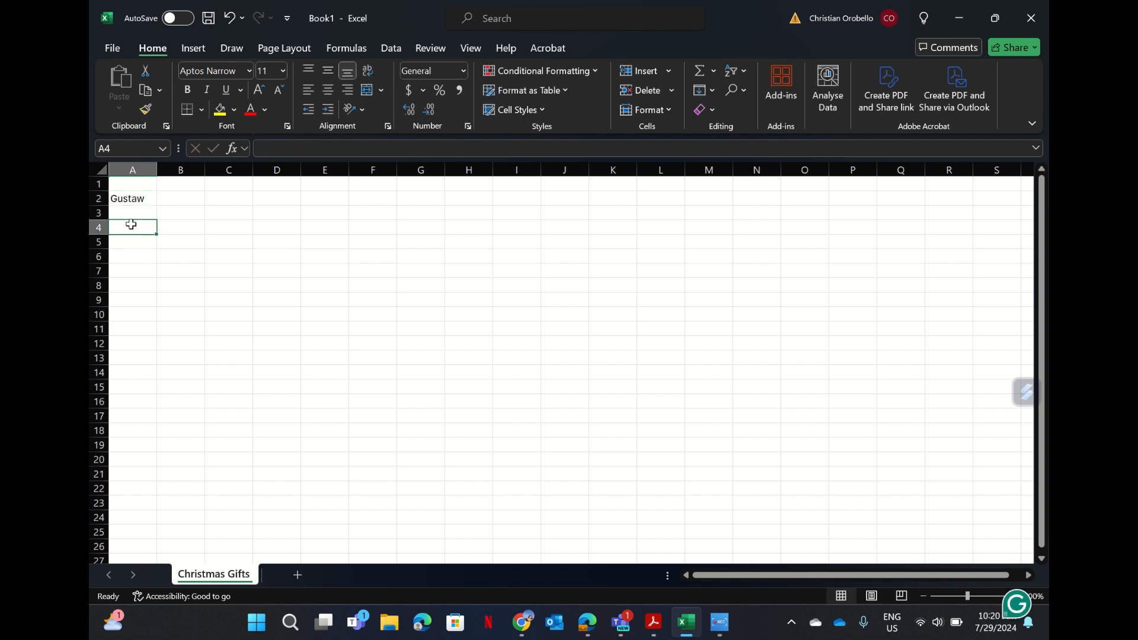
type("Agniesz")
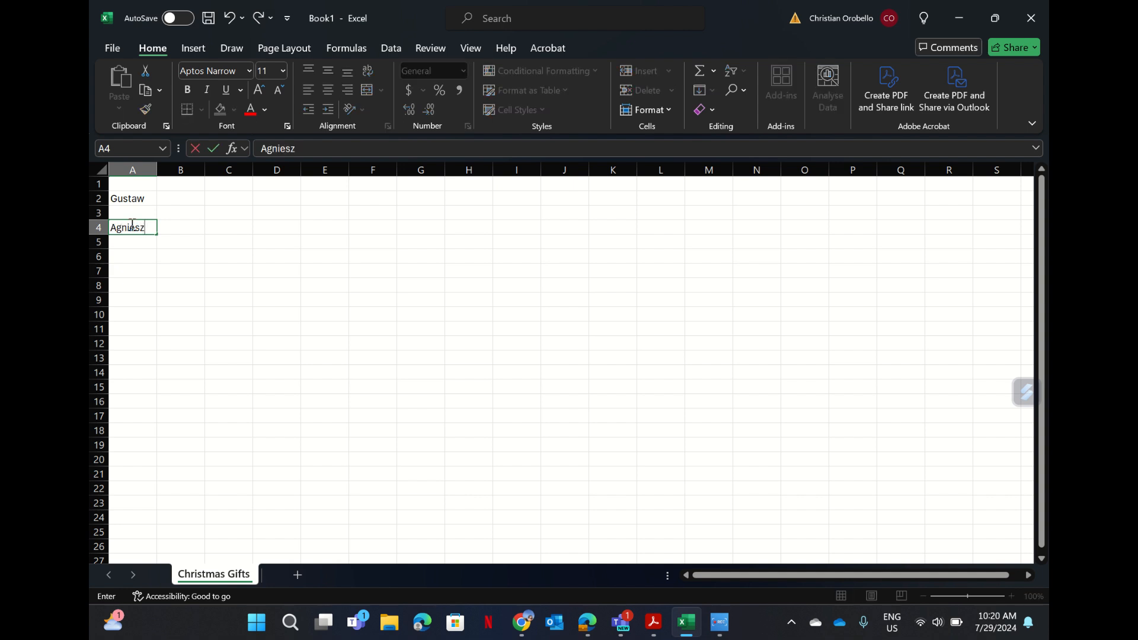
type("ka")
left_click(130, 262)
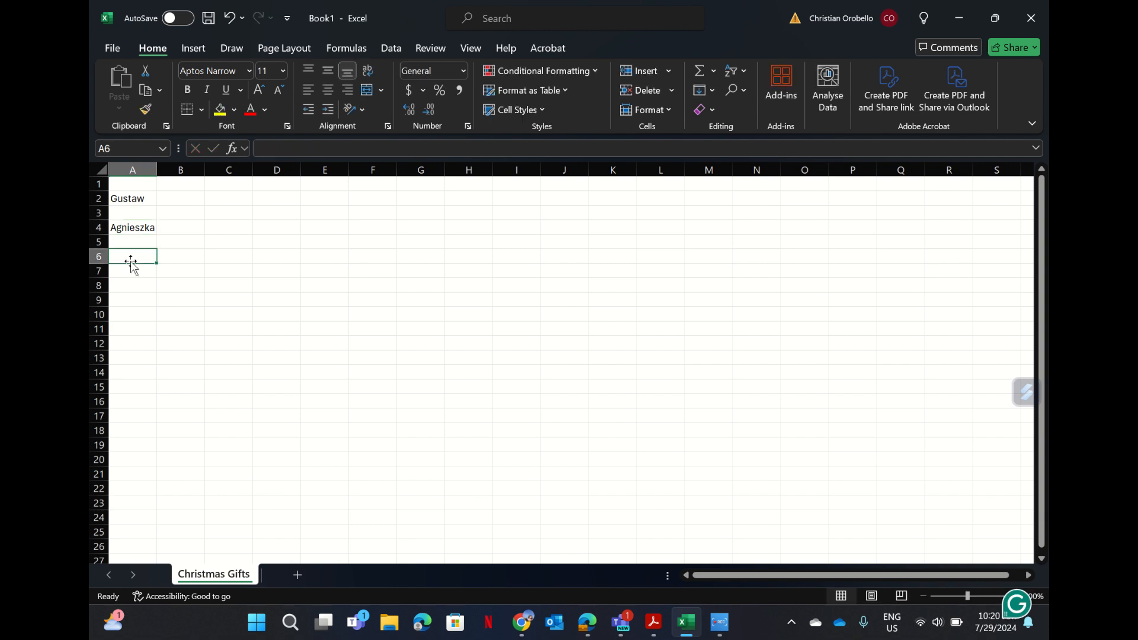
type("ma")
key("BackSpace")
key("BackSpace")
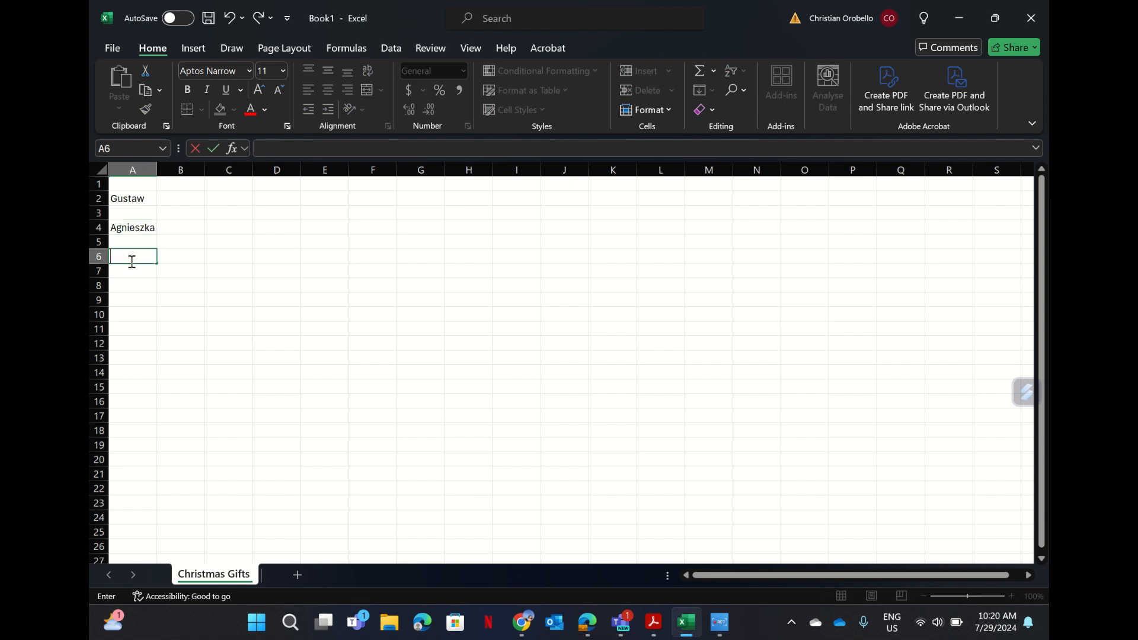
type("Malachi")
left_click(130, 286)
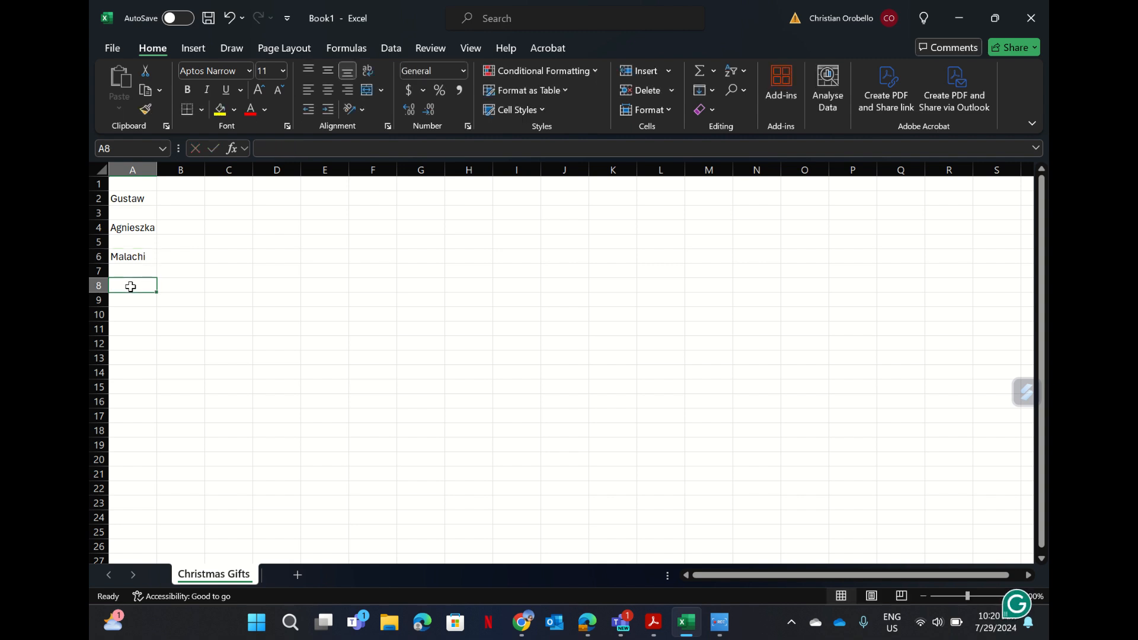
Enter the remaining four recipients, ending with Mom and Dad, in A8 through A14.
type("Rhonda")
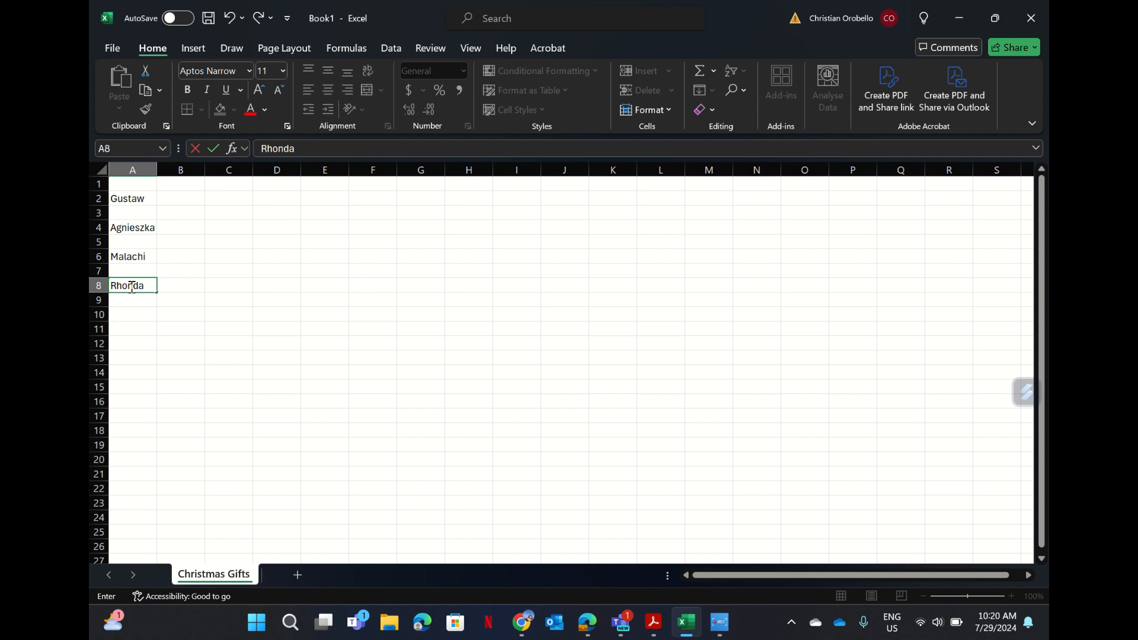
left_click(130, 315)
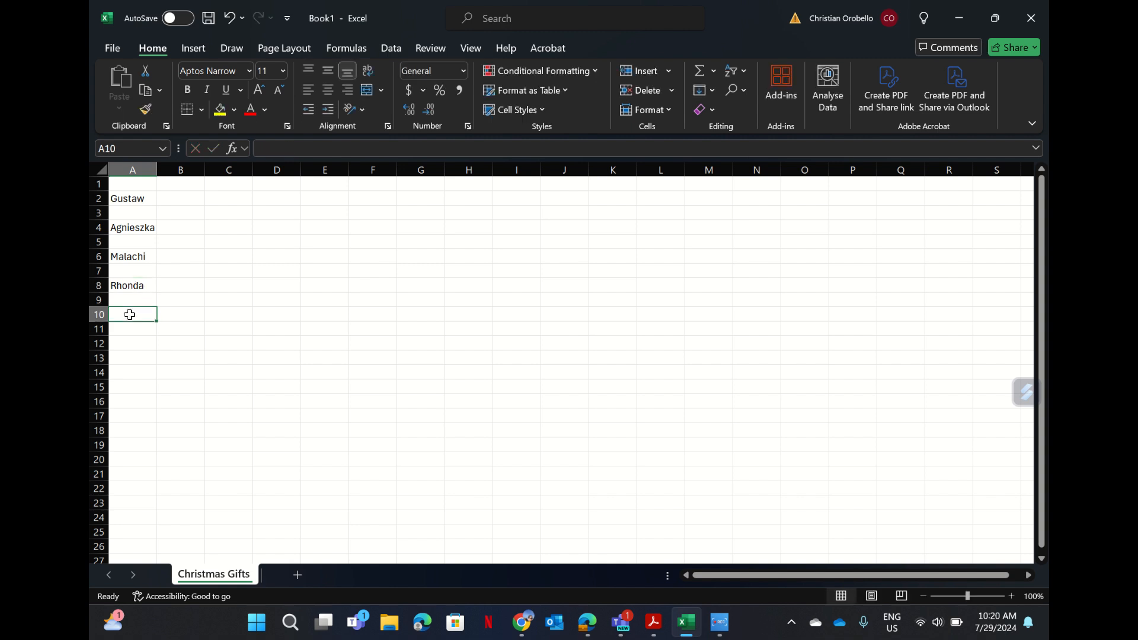
type("Griffin")
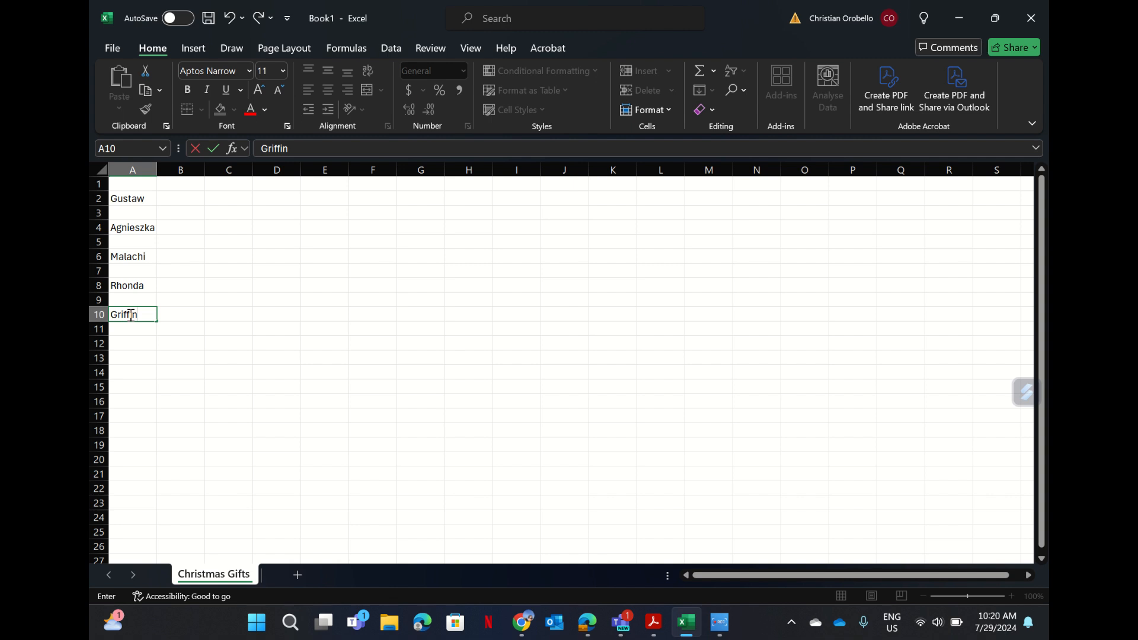
left_click(136, 346)
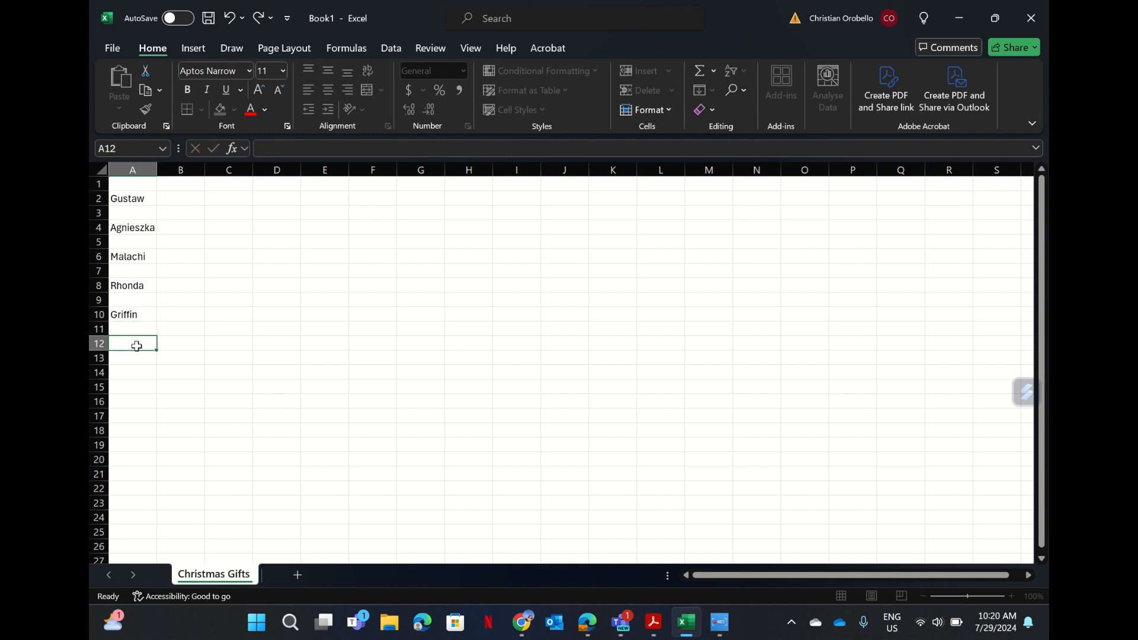
type("Mom")
left_click(133, 371)
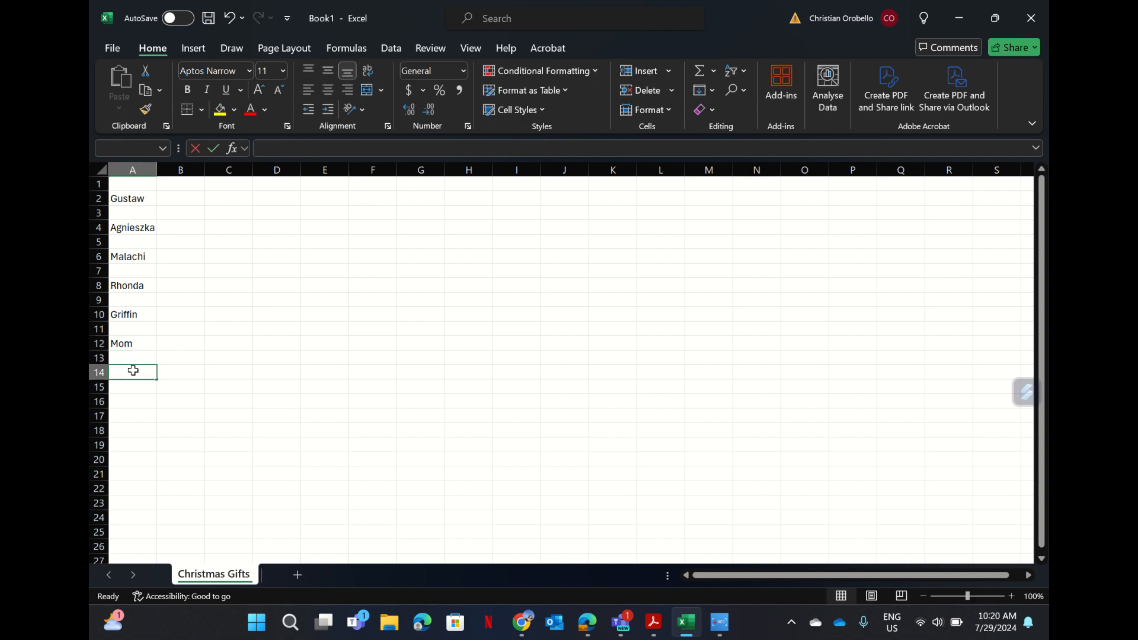
type("dad")
key("BackSpace")
key("BackSpace")
key("BackSpace")
type("D")
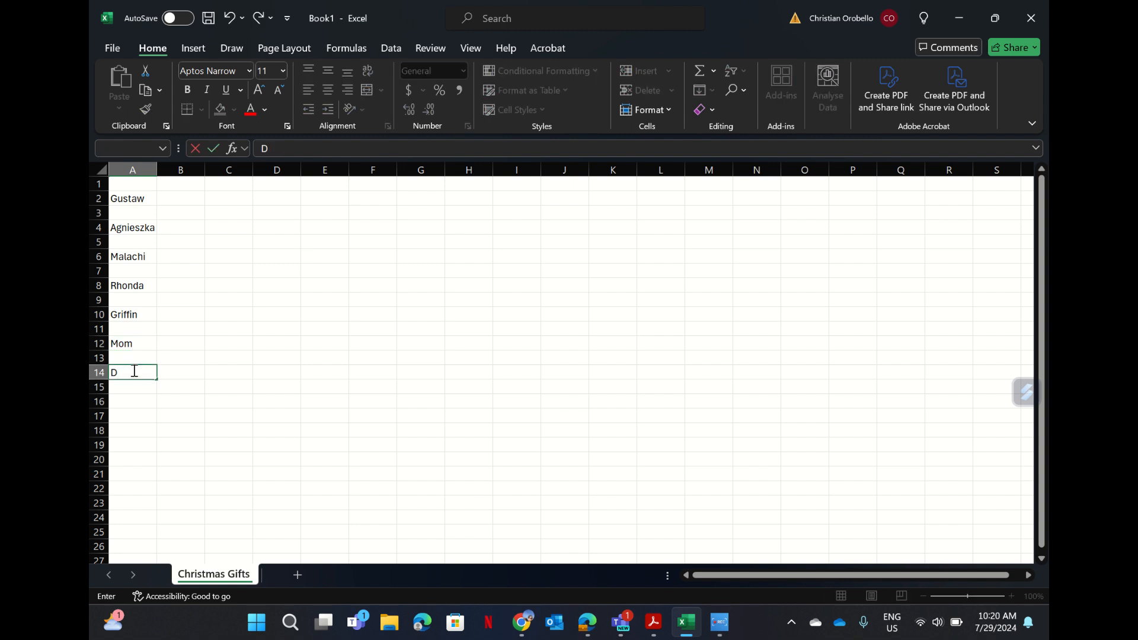
type("ad")
left_click(140, 398)
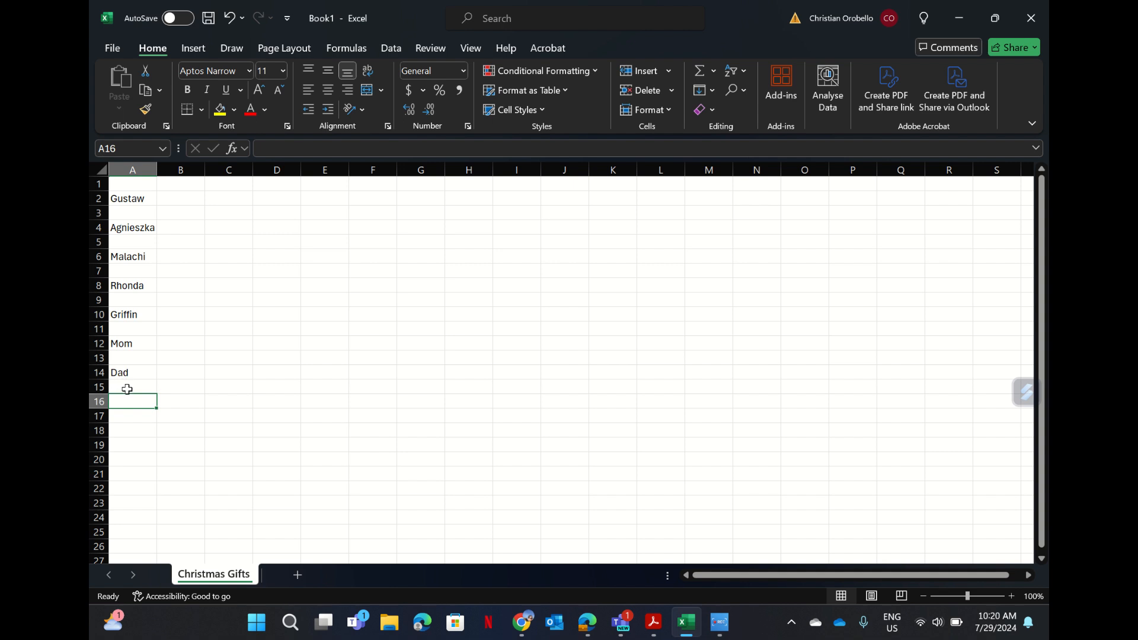
Enter the heading NAME in cell A1, formatted bold and centred.
left_click(131, 179)
type("NAME")
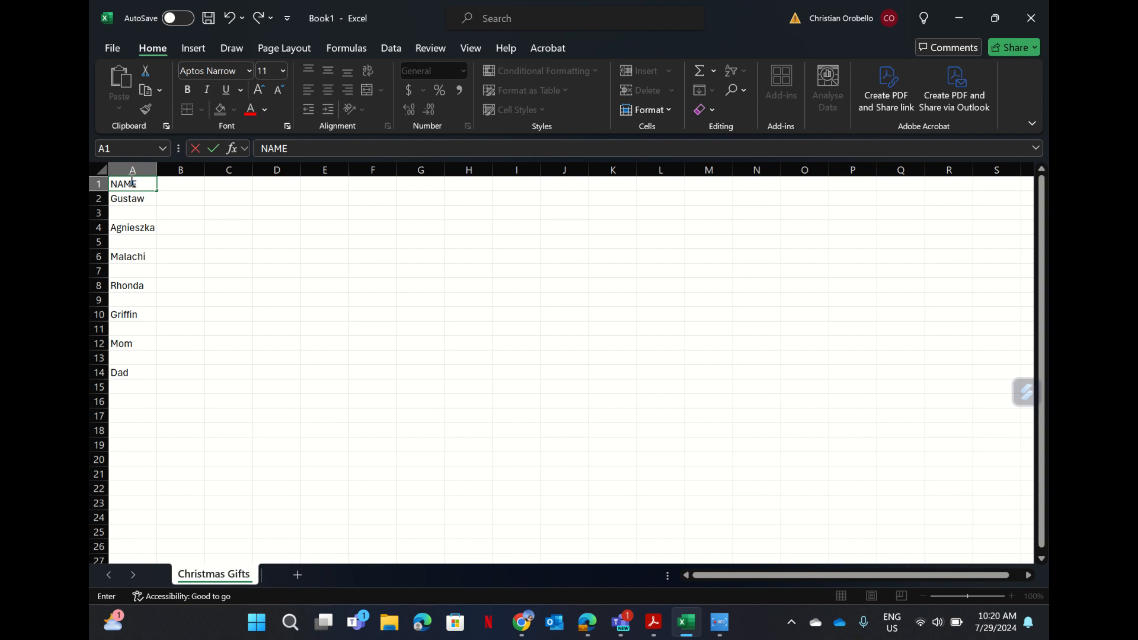
left_click_drag(153, 183, 103, 182)
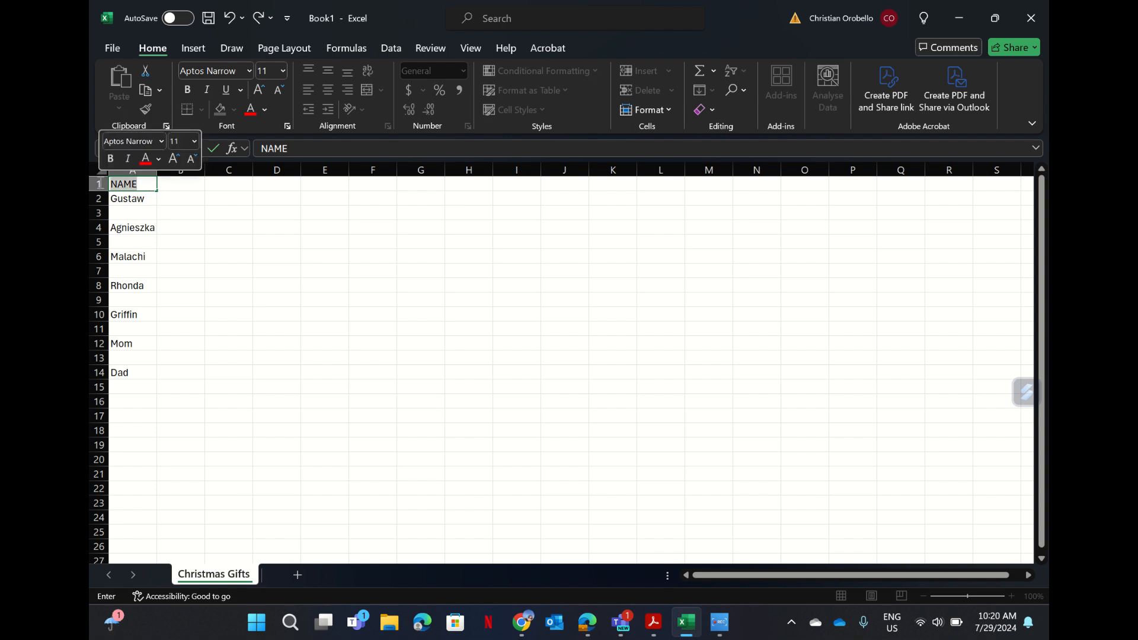
left_click(186, 90)
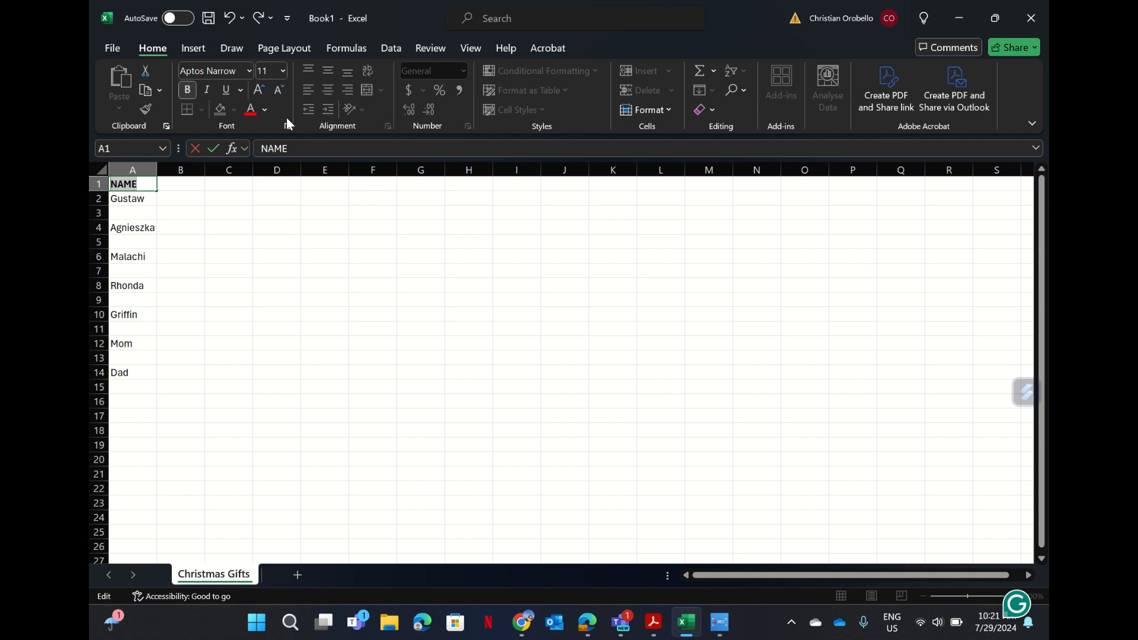
left_click(179, 211)
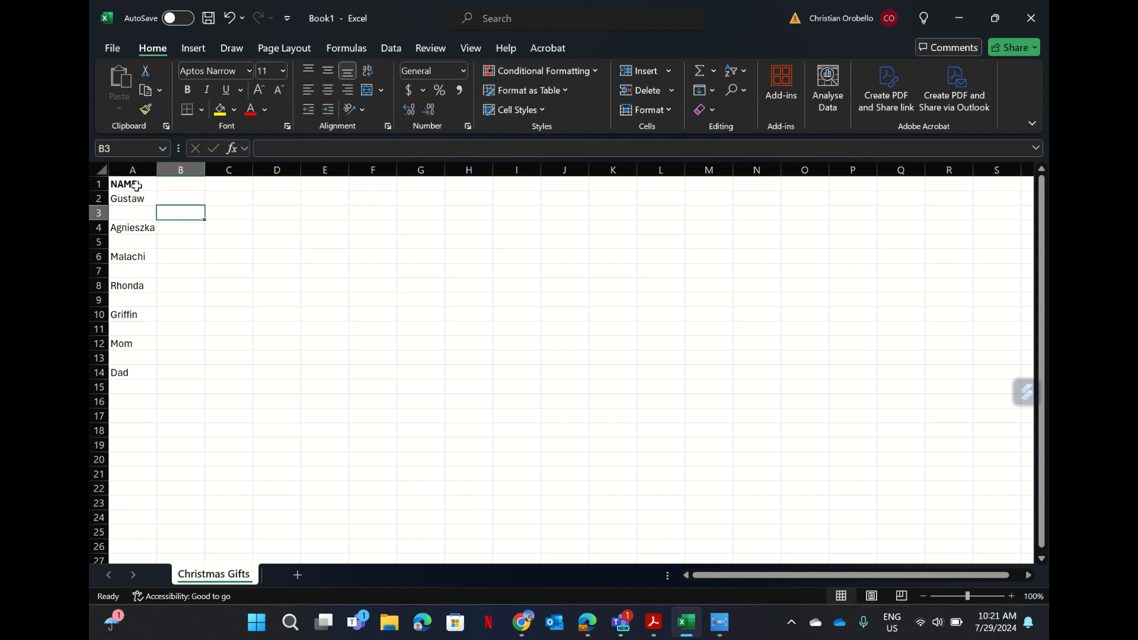
left_click(135, 179)
left_click(327, 90)
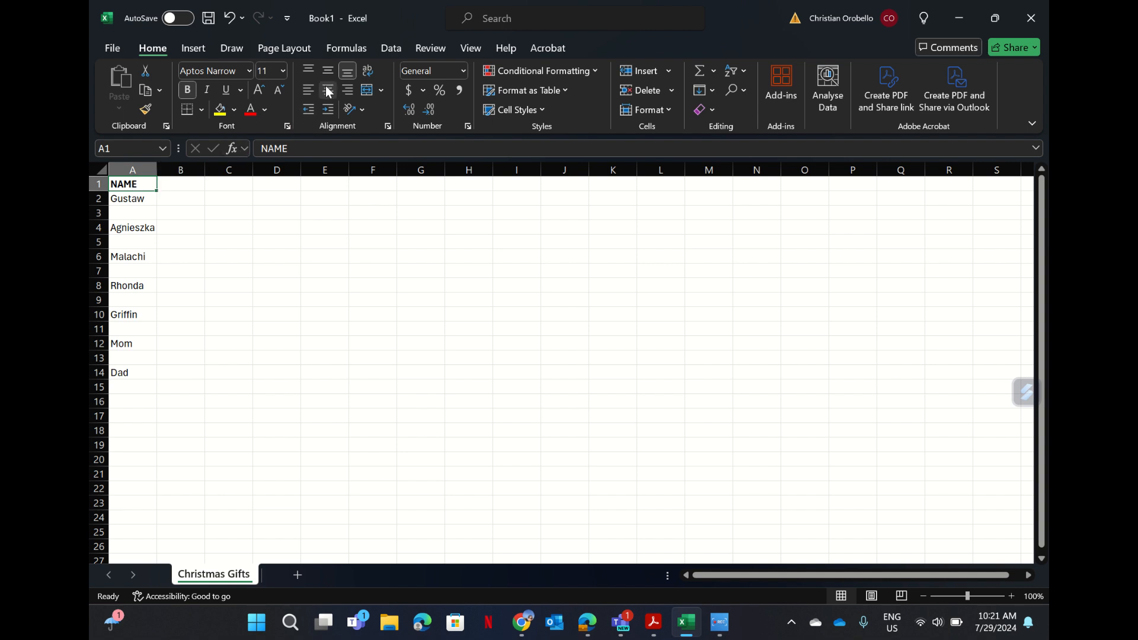
left_click(172, 286)
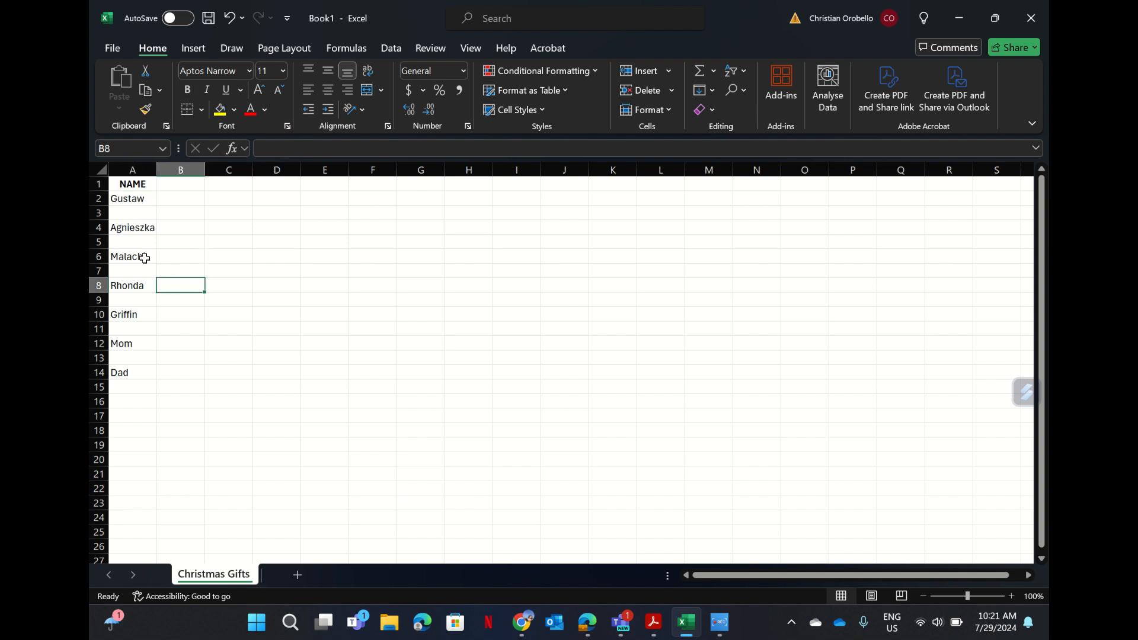
left_click(96, 199)
Insert an empty row 2 under NAME, shifting the names down to A3–A15.
right_click(97, 198)
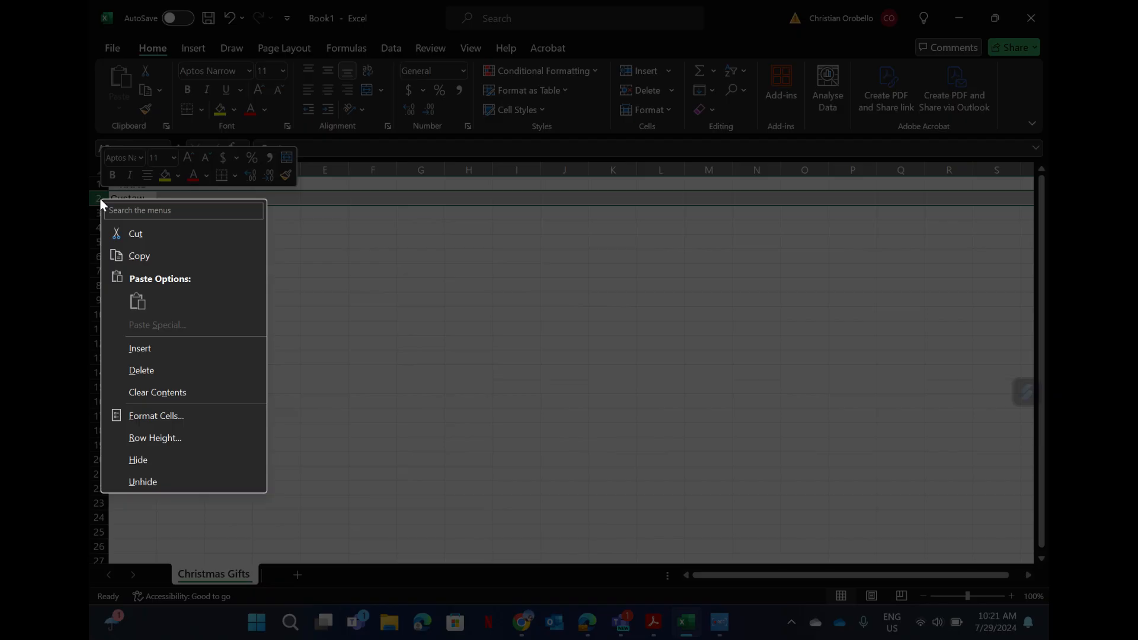
left_click(120, 347)
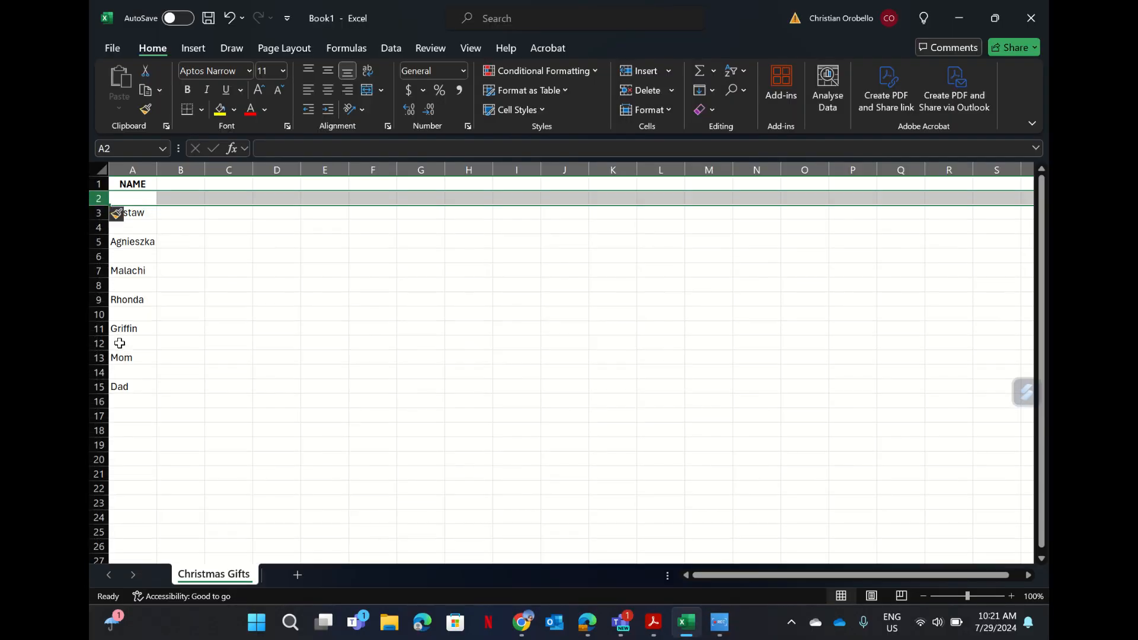
left_click(241, 301)
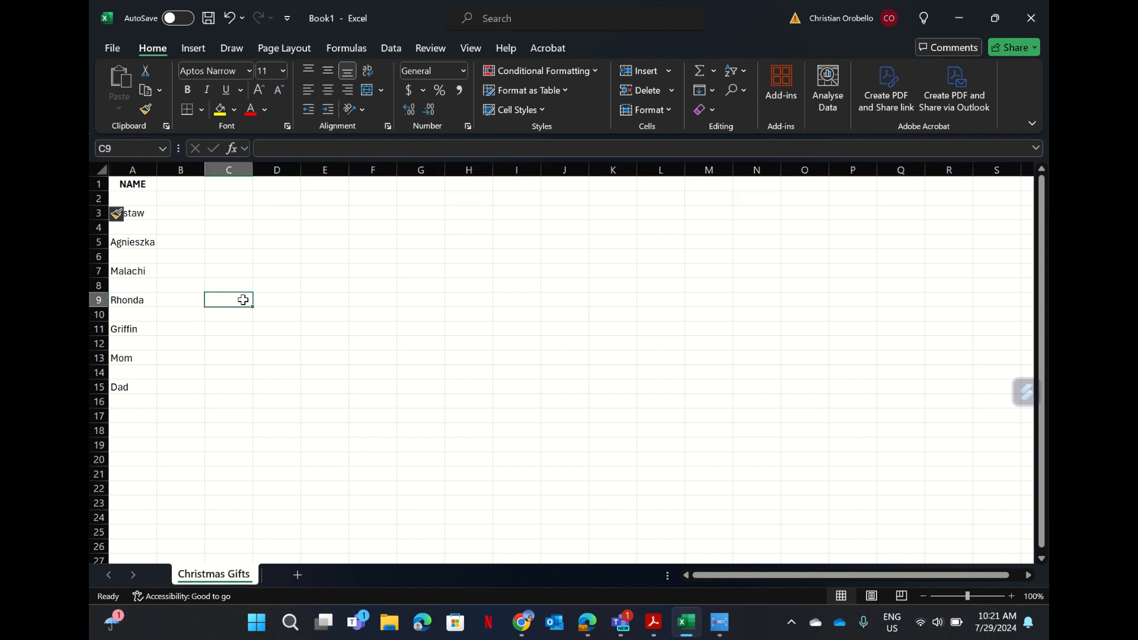
left_click(217, 267)
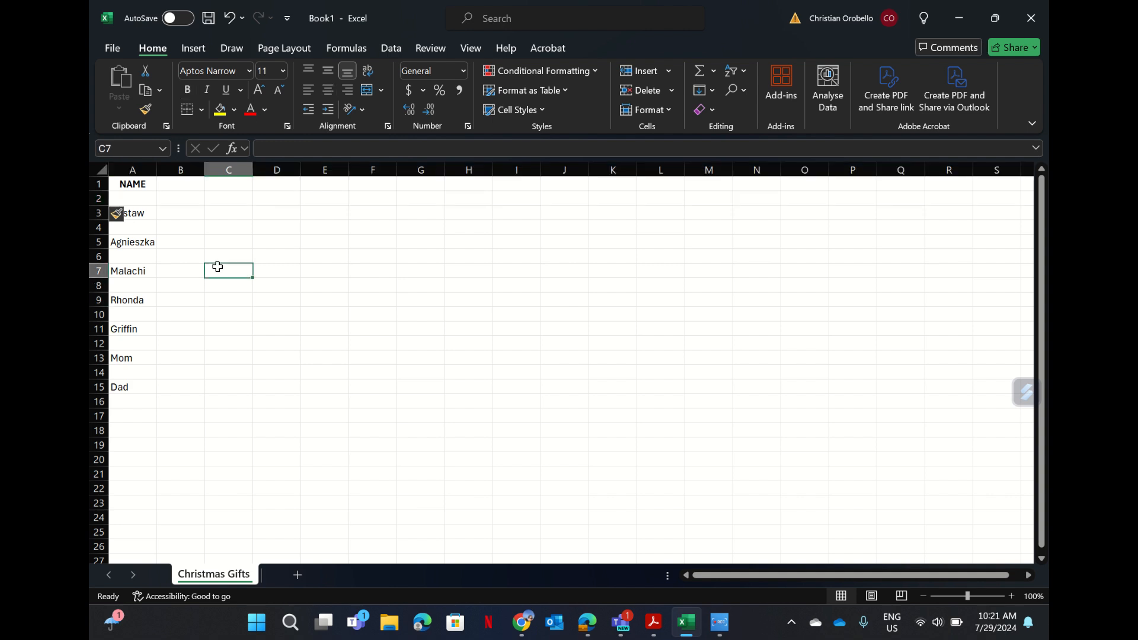
left_click(139, 200)
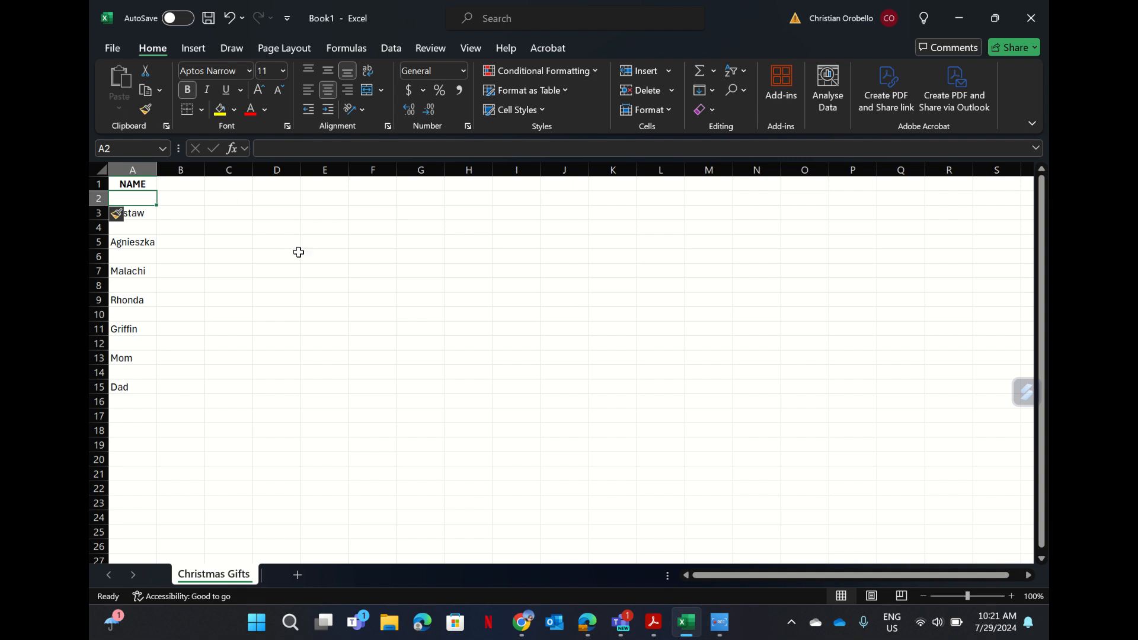
Enter the heading Want in cell B1, correcting a mistyped entry.
left_click(191, 186)
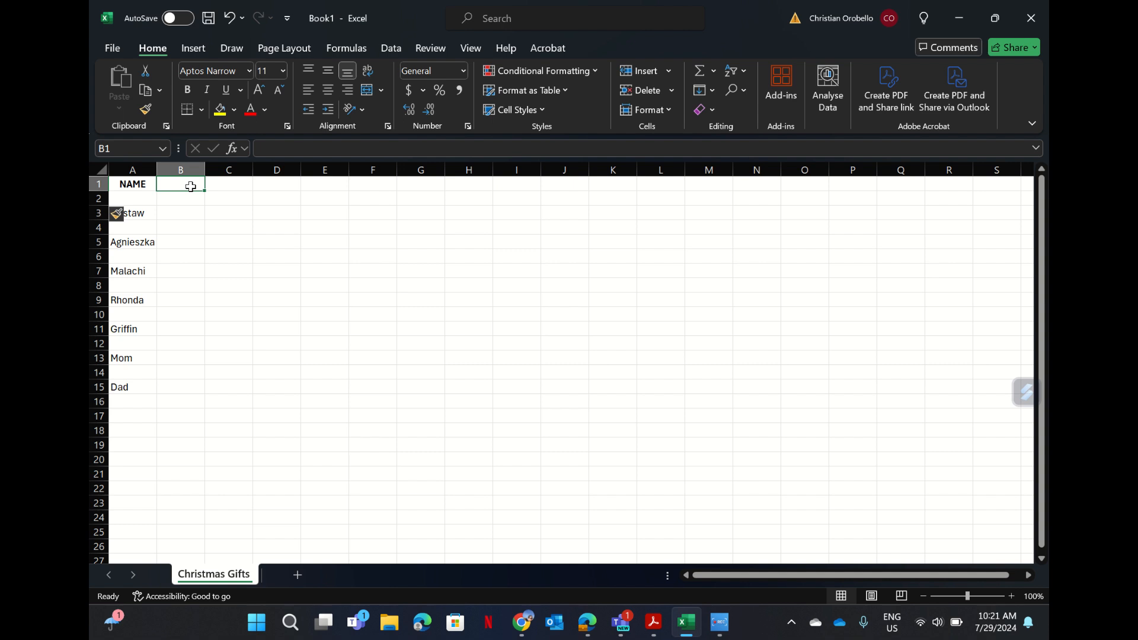
type("Want")
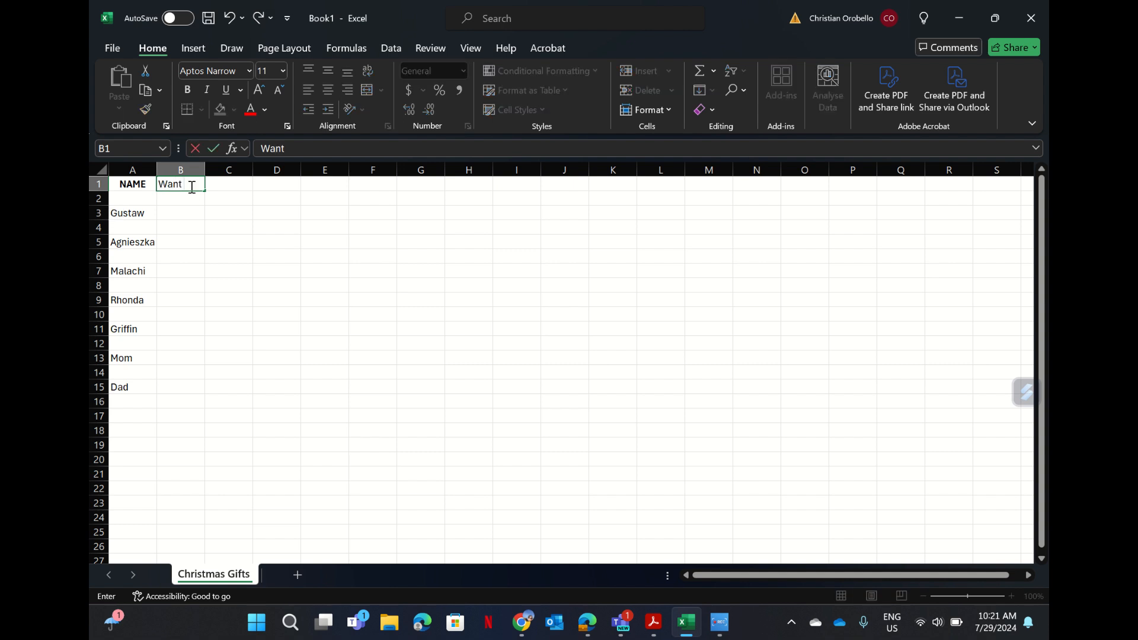
left_click(237, 181)
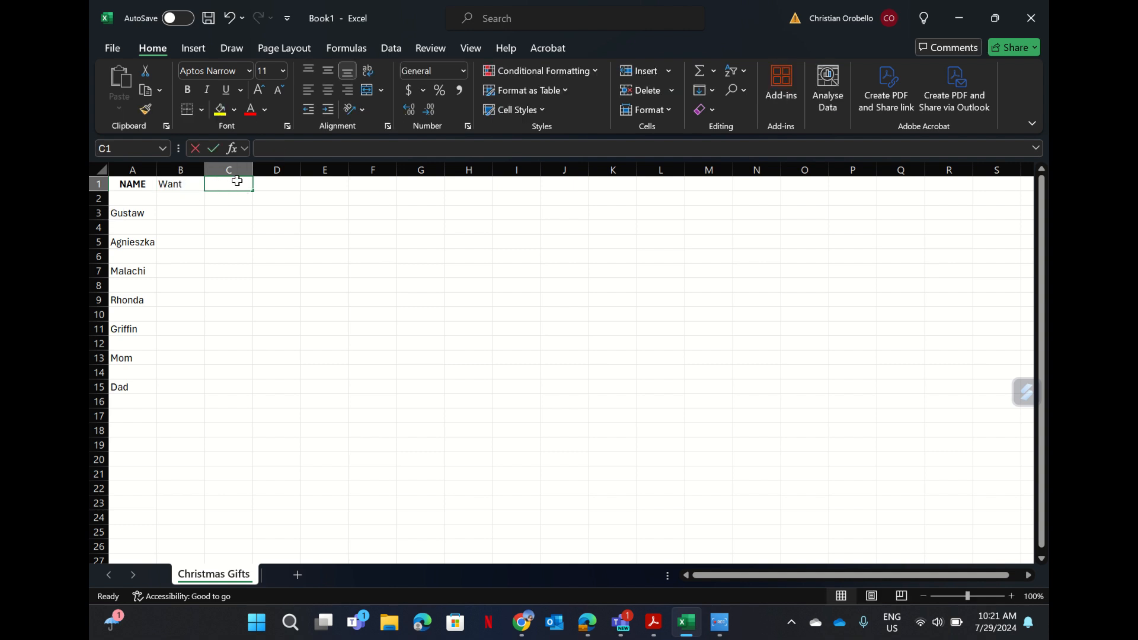
type("Wear")
key("BackSpace")
key("BackSpace")
key("BackSpace")
key("BackSpace")
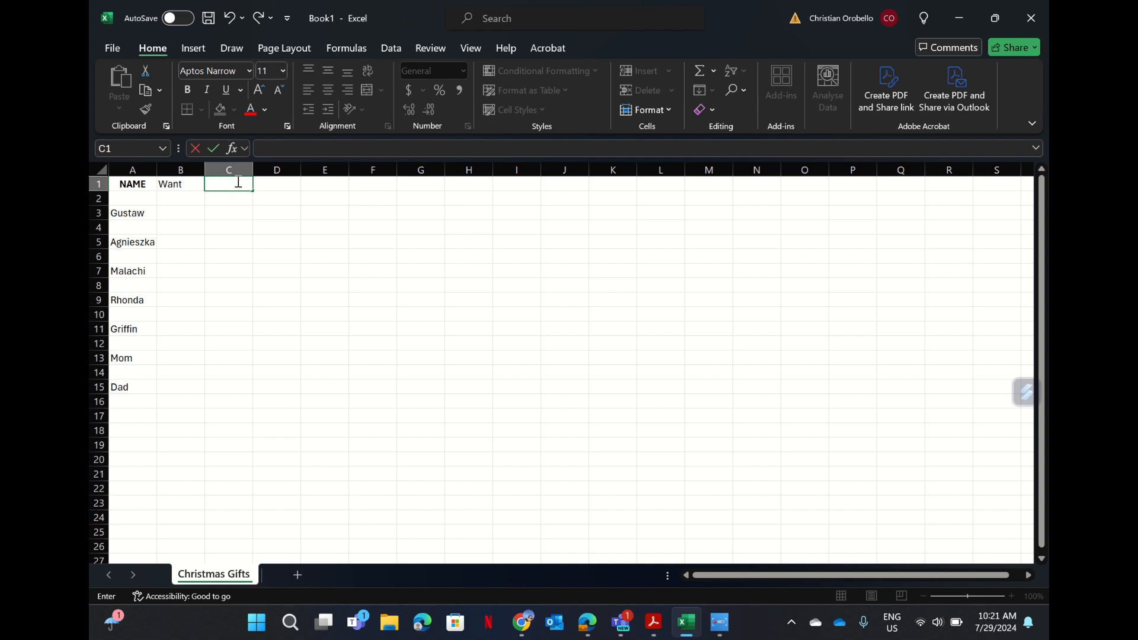
left_click(196, 186)
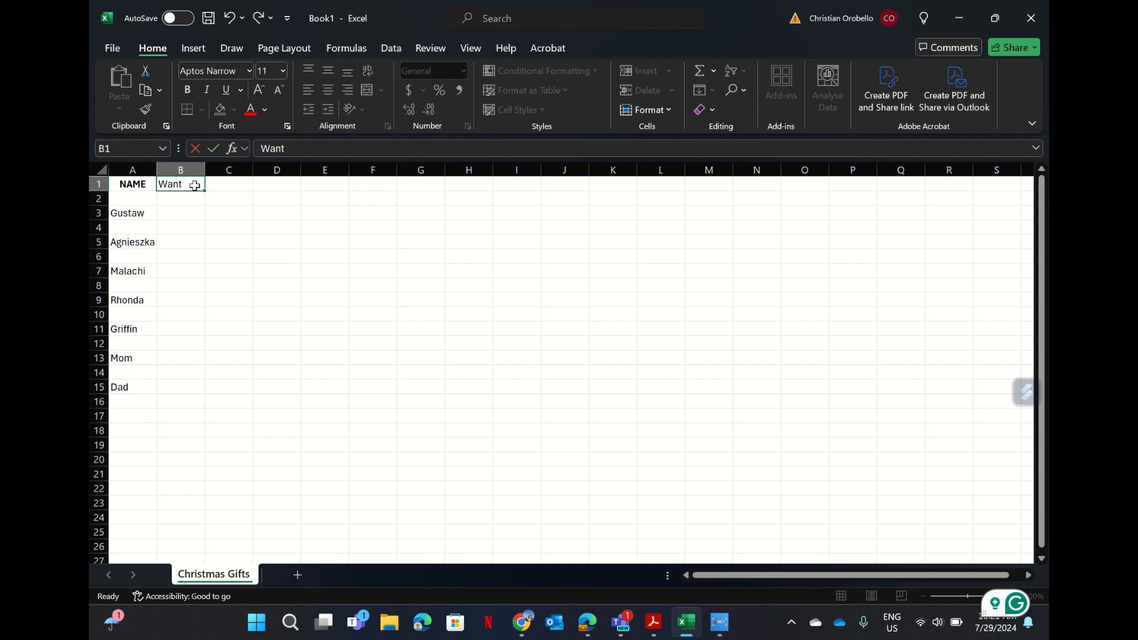
key("BackSpace")
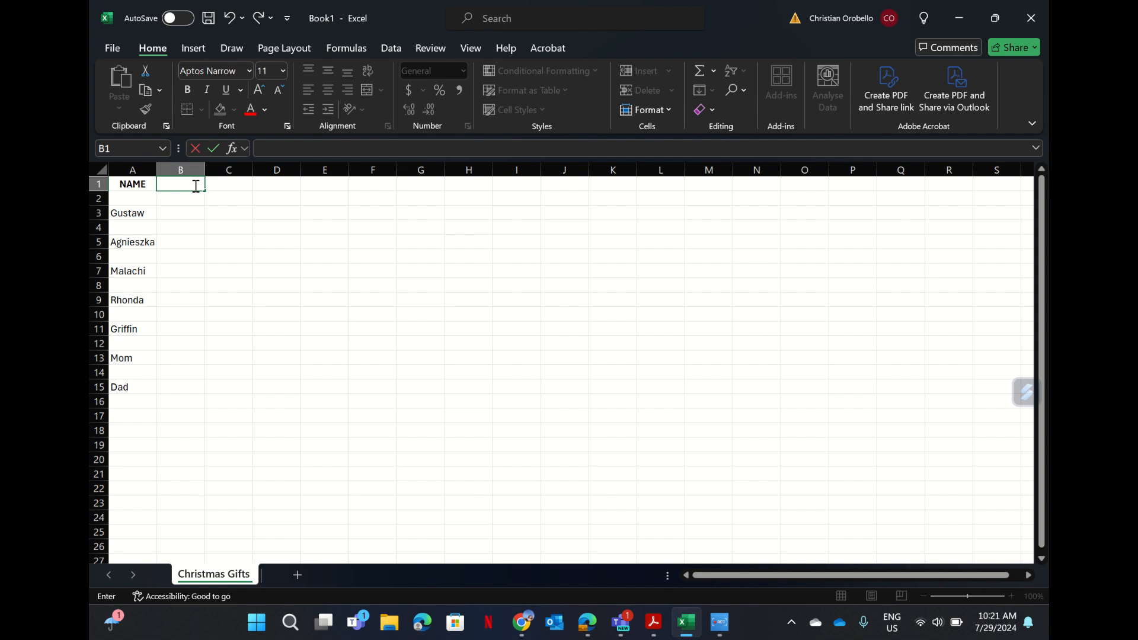
type("Want")
left_click(217, 185)
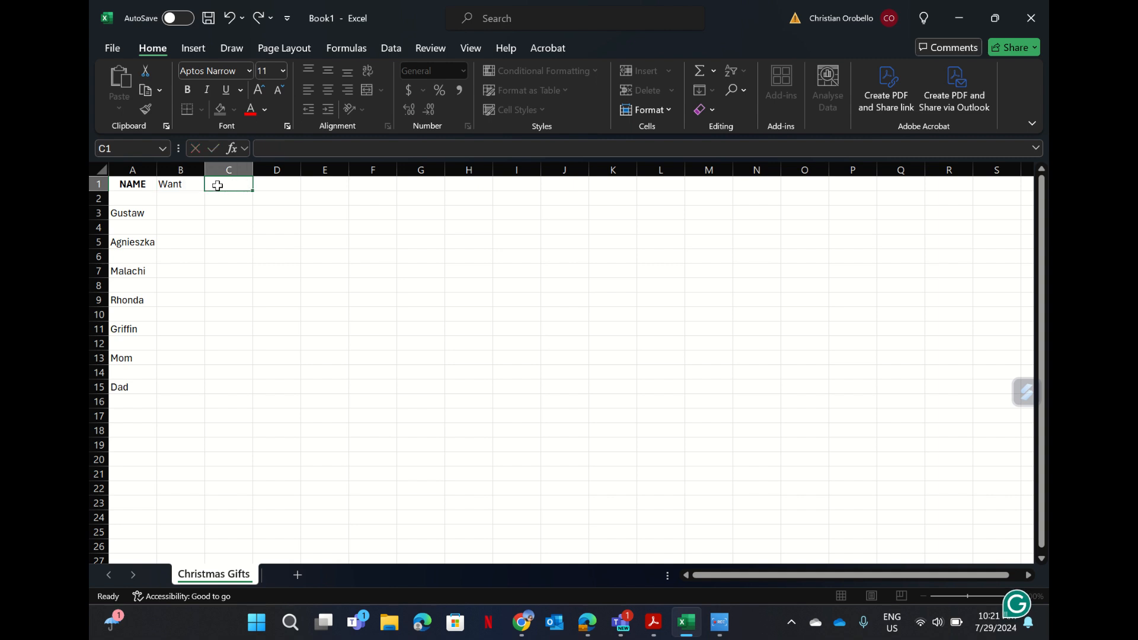
Add the headings need, wear and to read in cells C1, D1 and E1.
type("need")
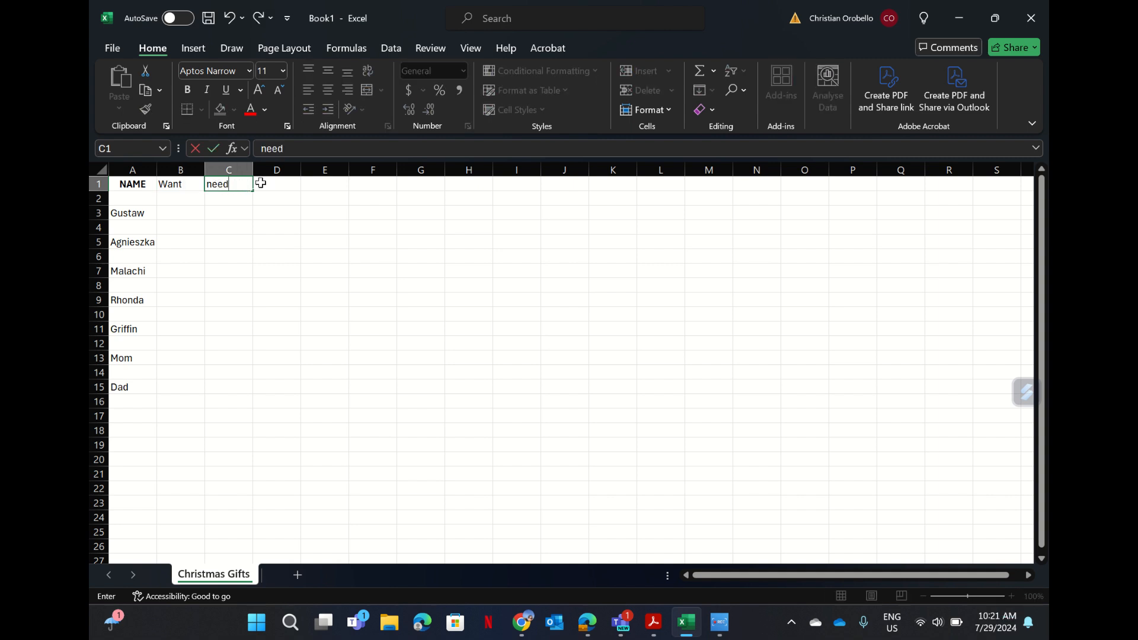
left_click(272, 185)
type("w")
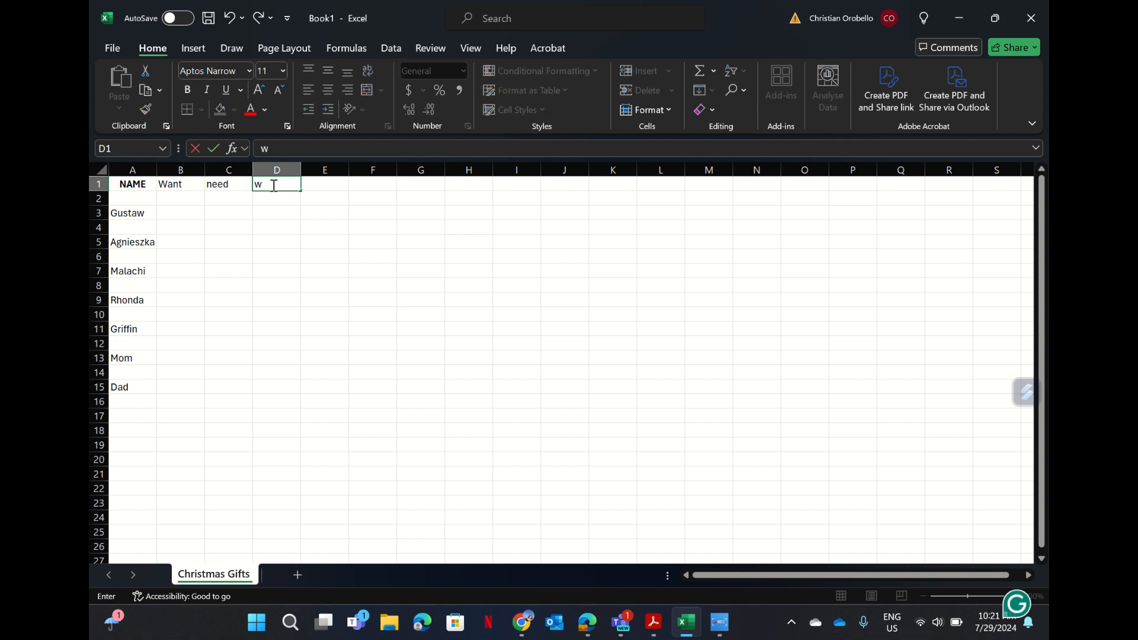
type("ear")
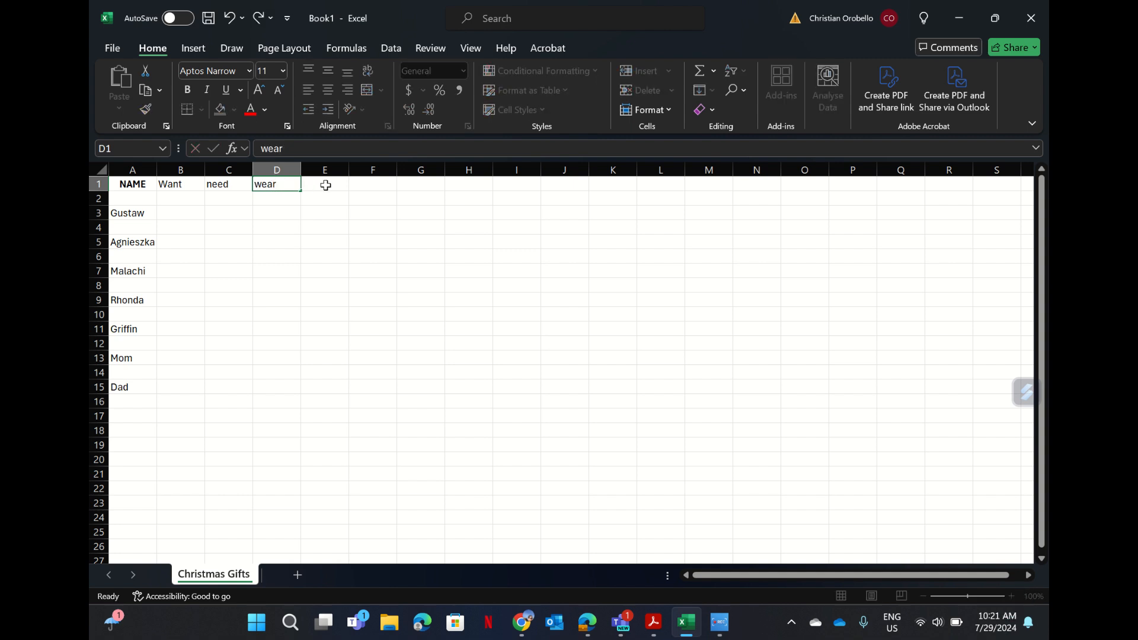
left_click(325, 185)
type("to read")
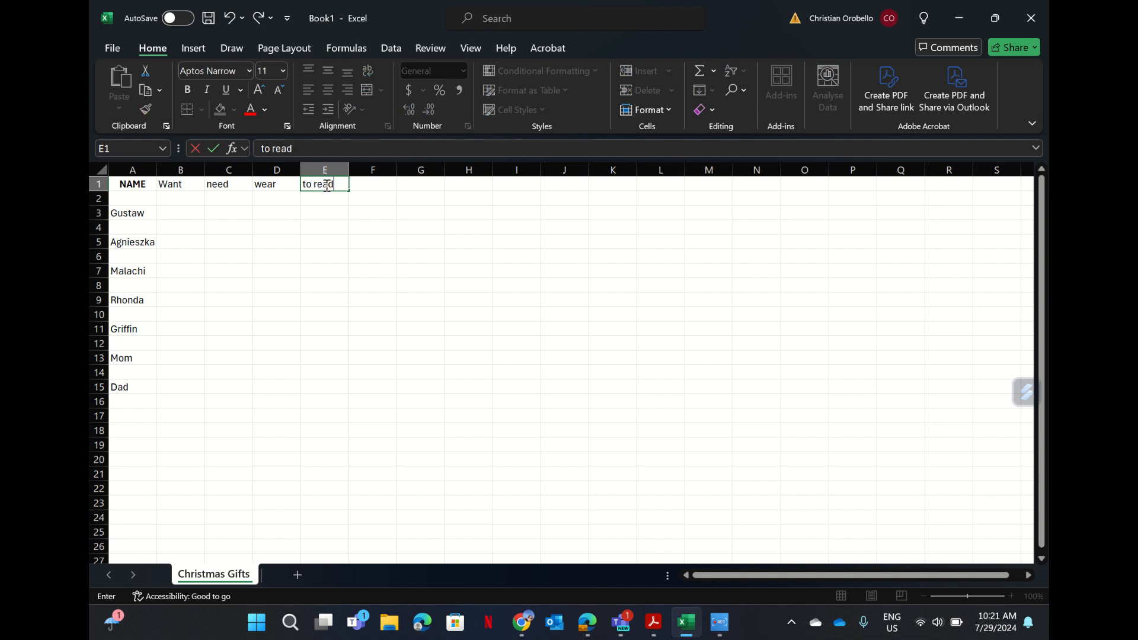
left_click(332, 233)
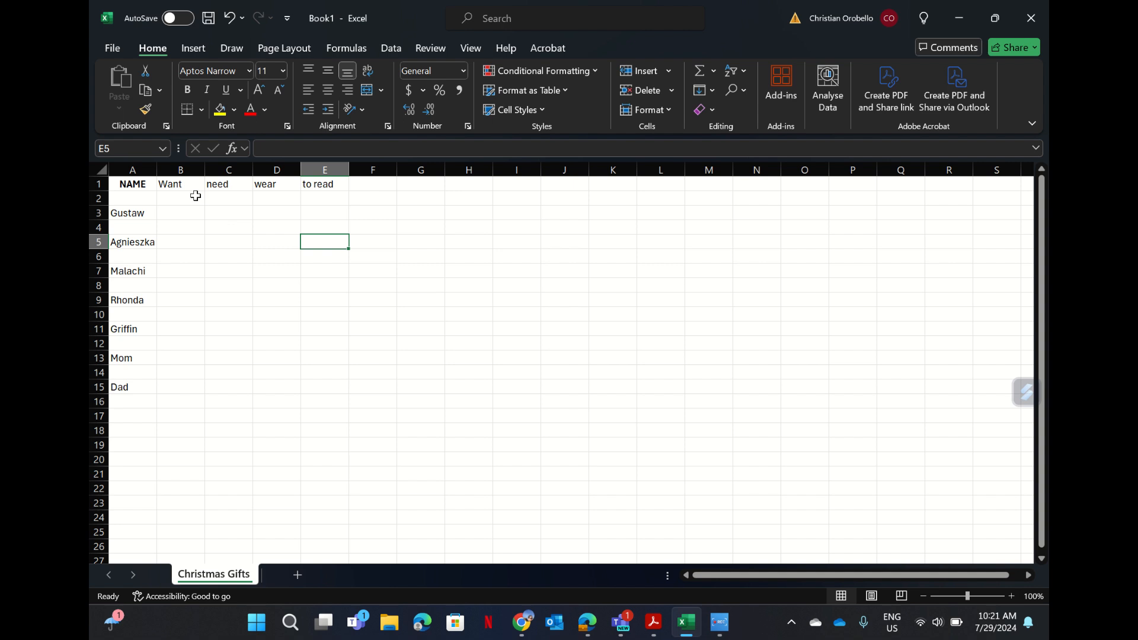
Insert an empty column B before Want and narrow it to a thin spacer.
left_click(177, 169)
right_click(178, 172)
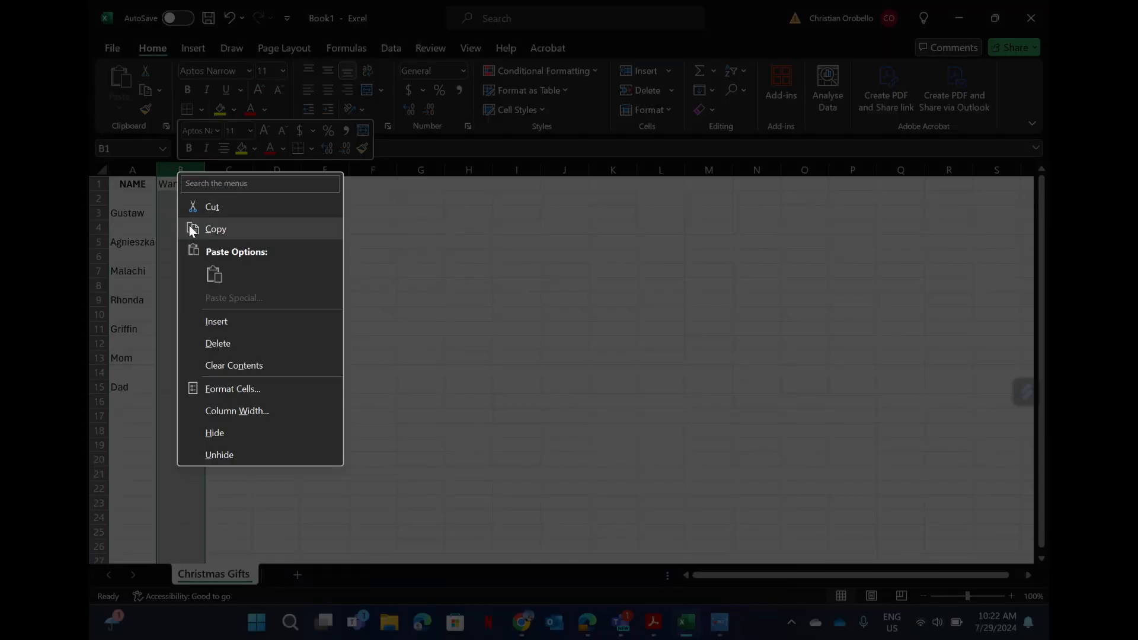
left_click(209, 315)
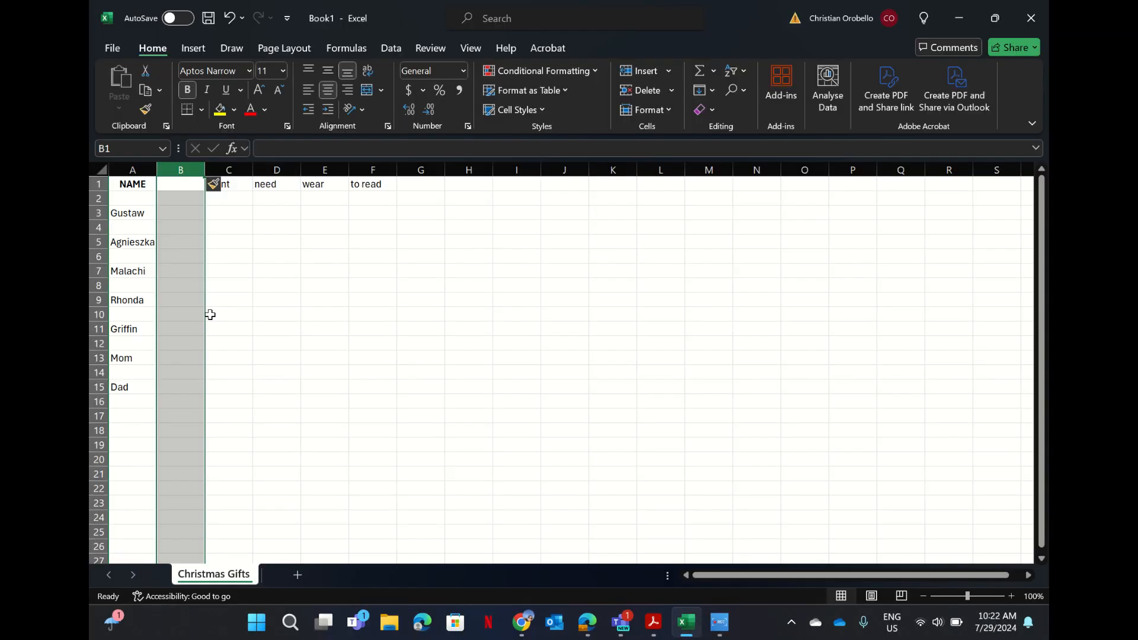
left_click(265, 259)
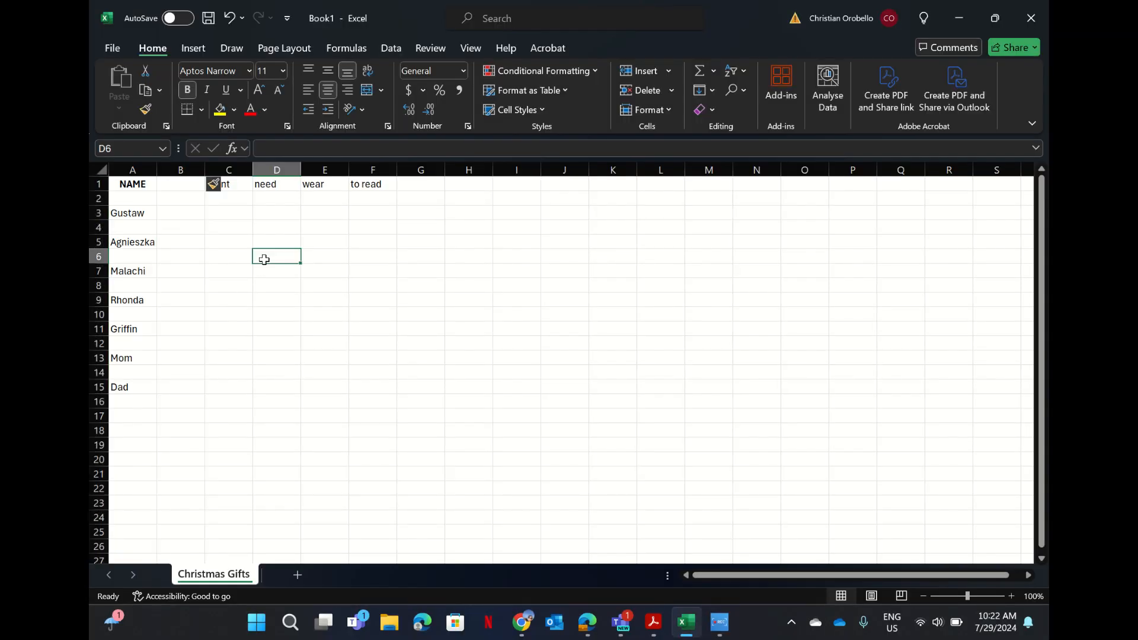
left_click(228, 229)
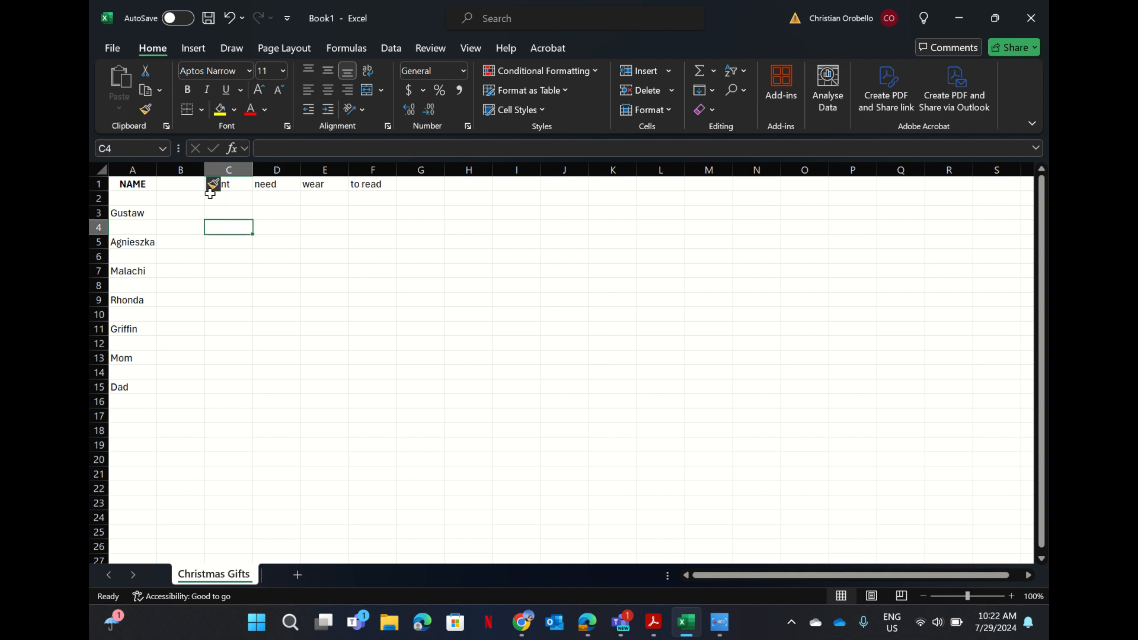
left_click(197, 181)
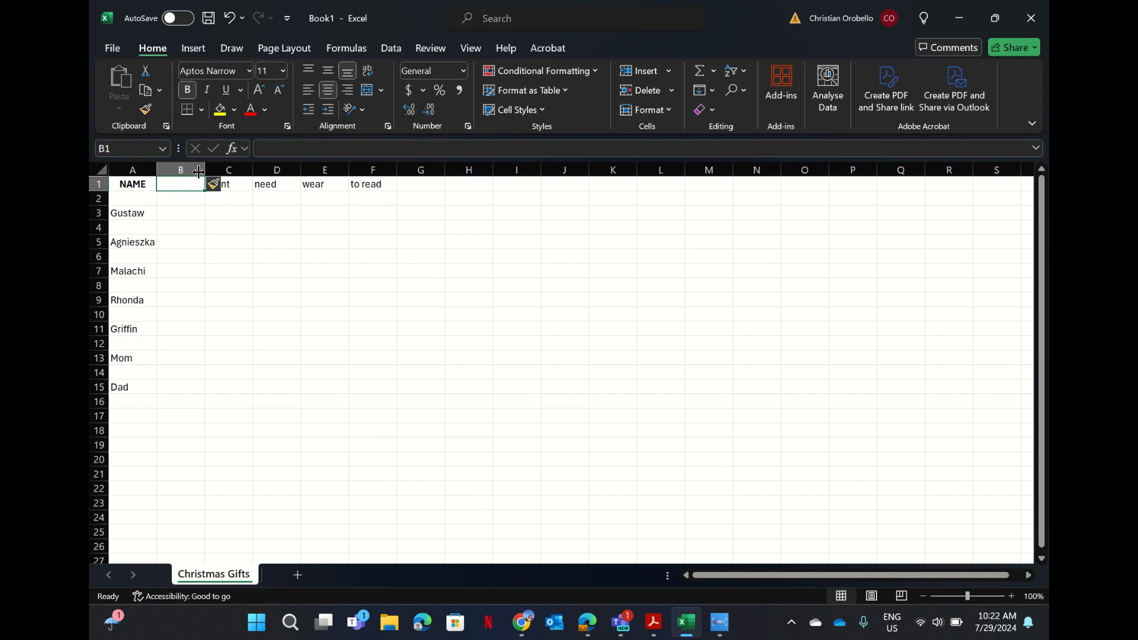
left_click_drag(206, 169, 178, 168)
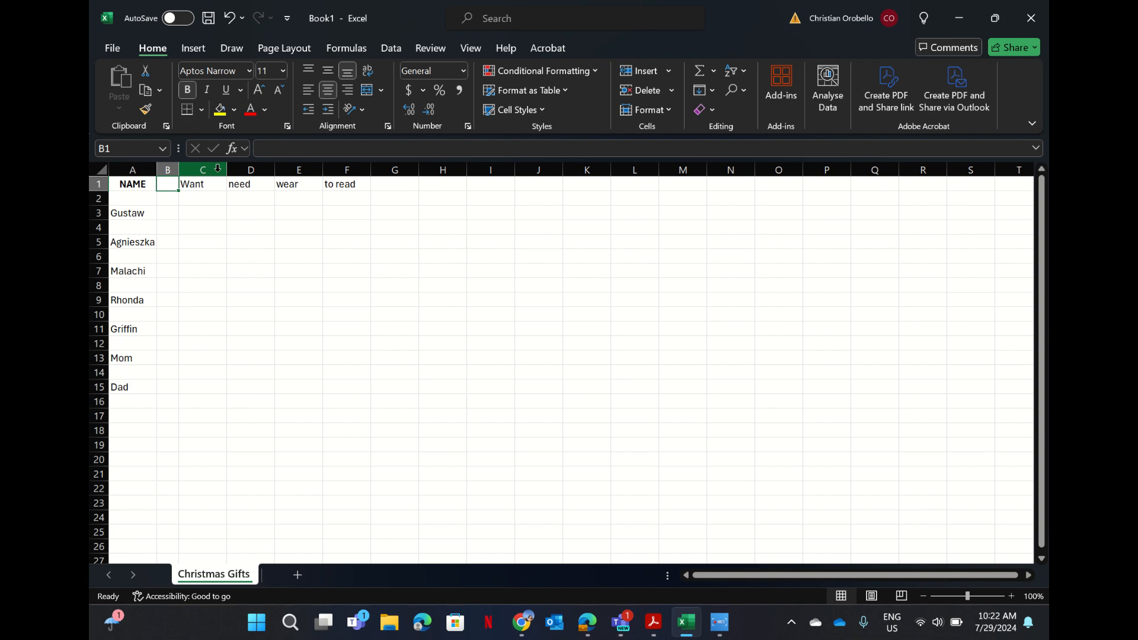
Insert a narrow spacer column D before the need column.
left_click(235, 169)
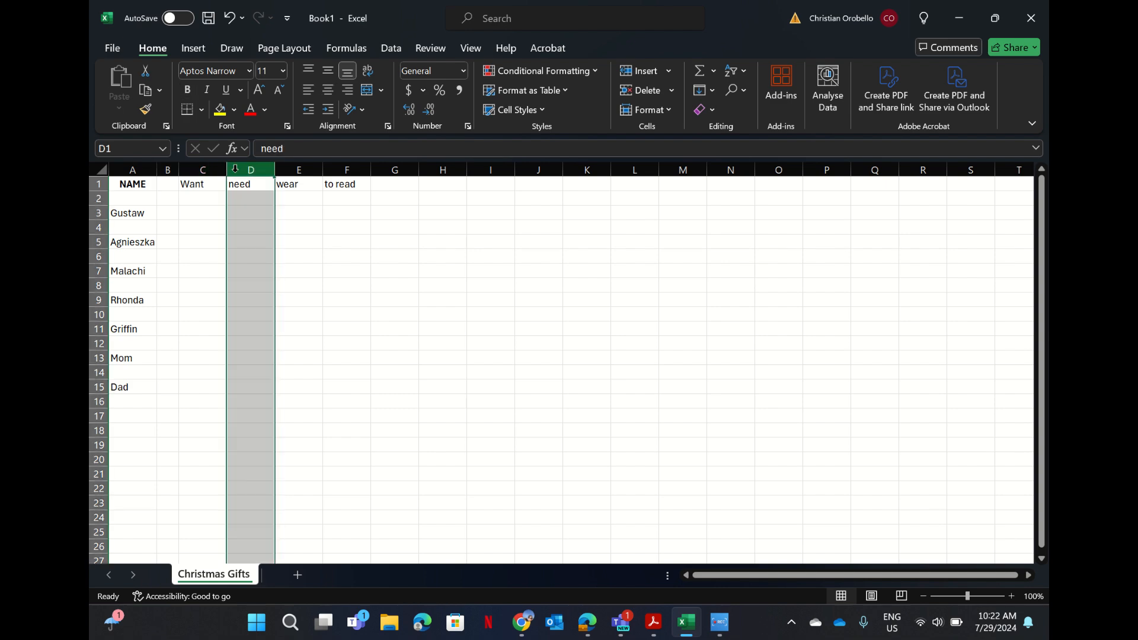
right_click(234, 171)
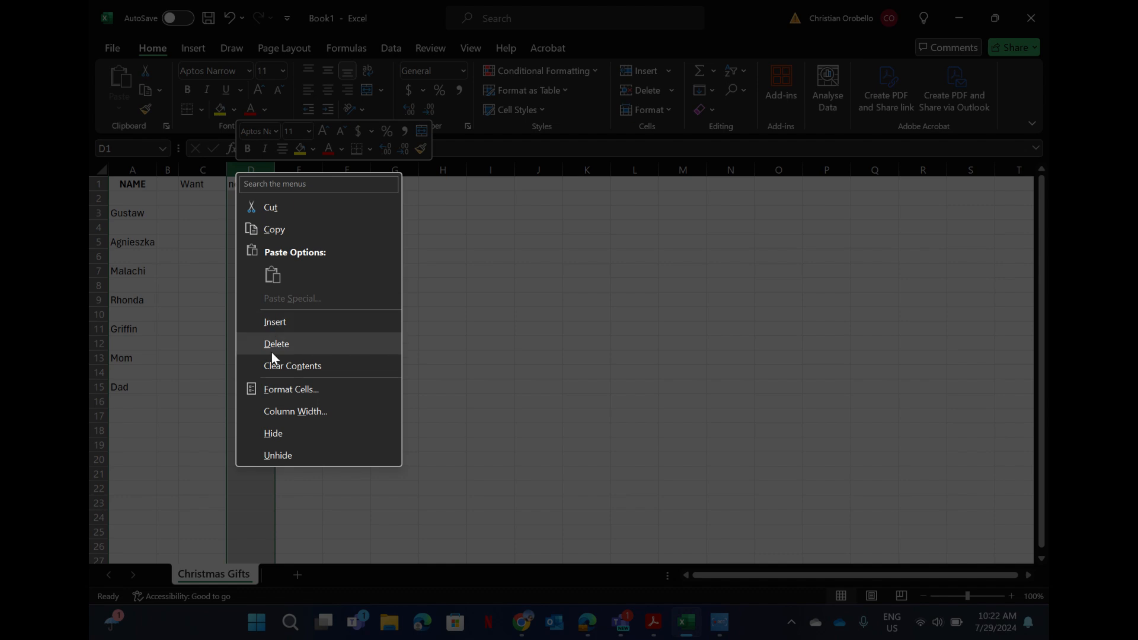
left_click(276, 321)
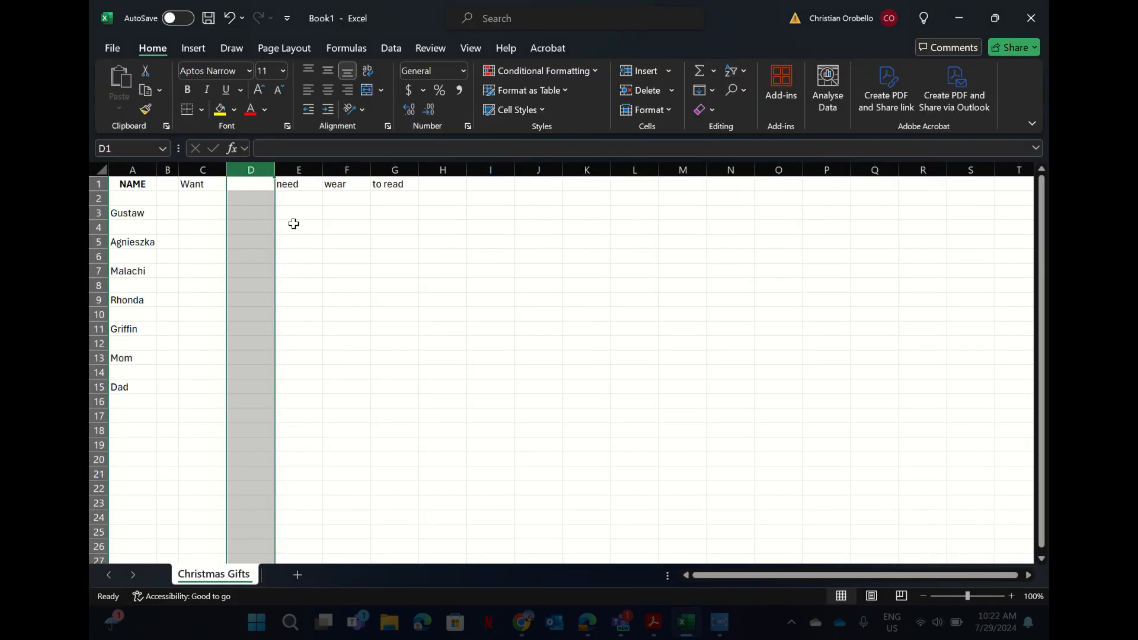
left_click_drag(275, 162, 245, 169)
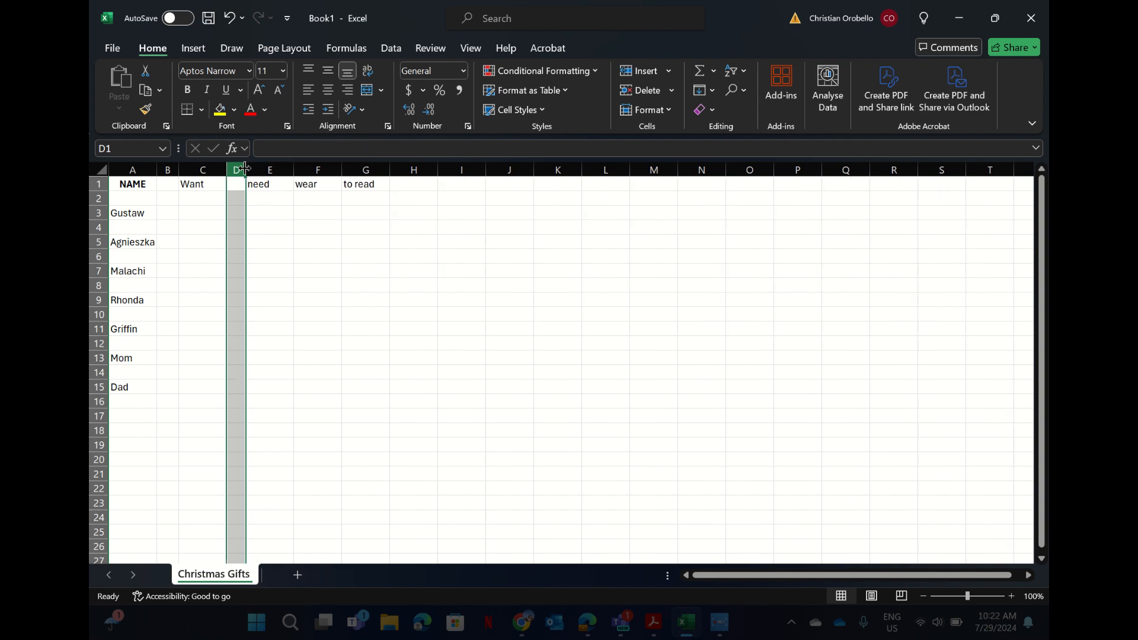
Insert a narrow spacer column F before the wear column.
left_click(308, 188)
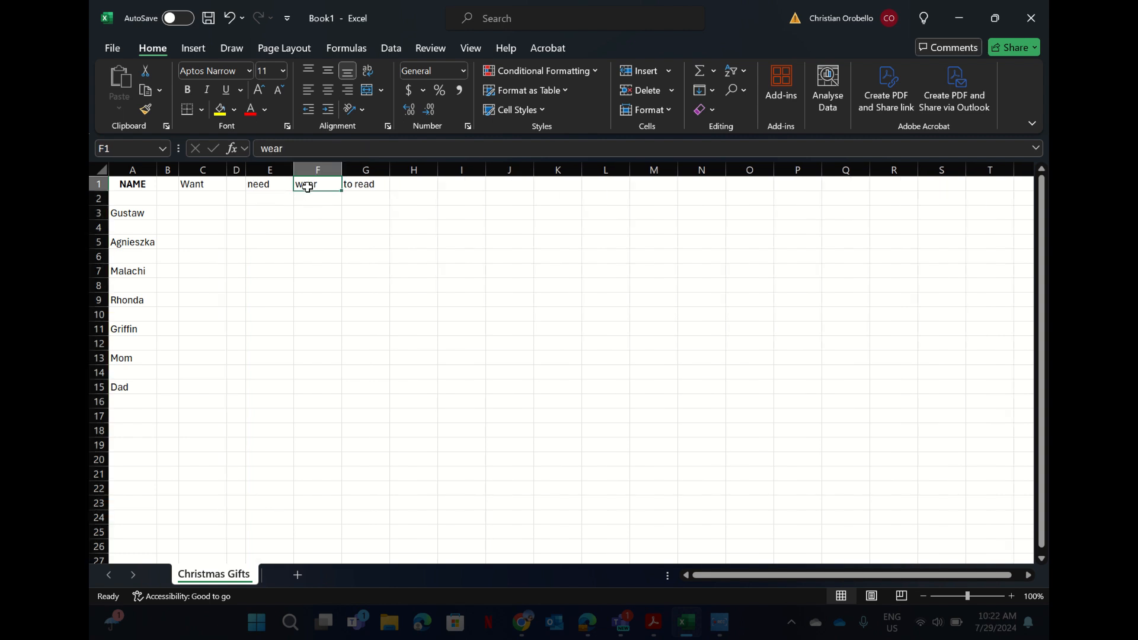
right_click(310, 181)
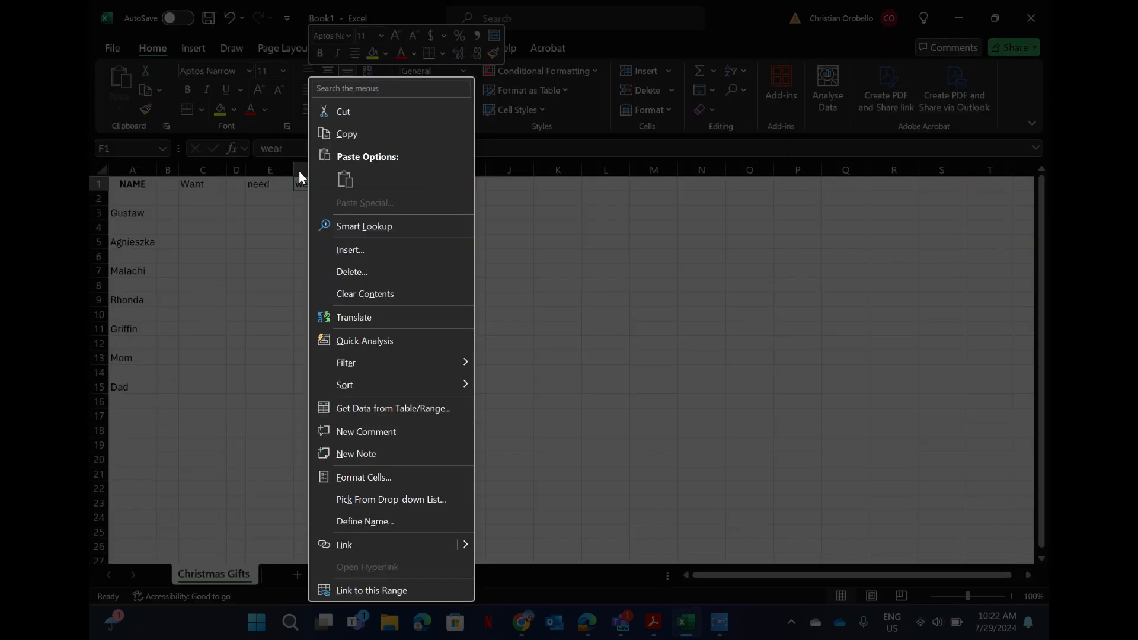
left_click(299, 171)
right_click(299, 170)
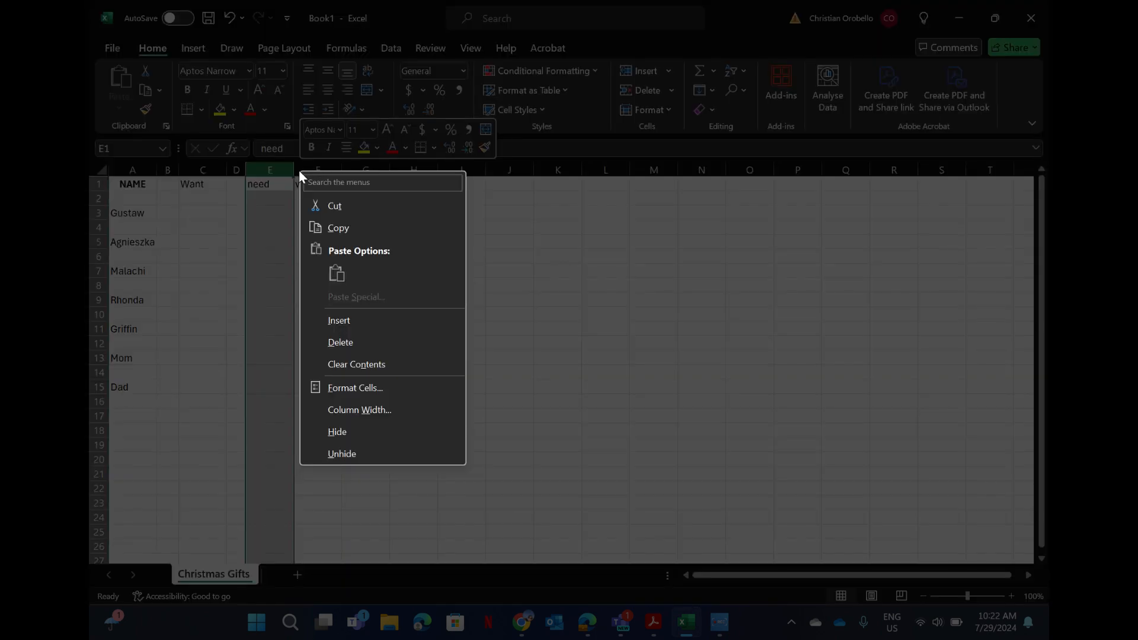
left_click(304, 167)
left_click(304, 167)
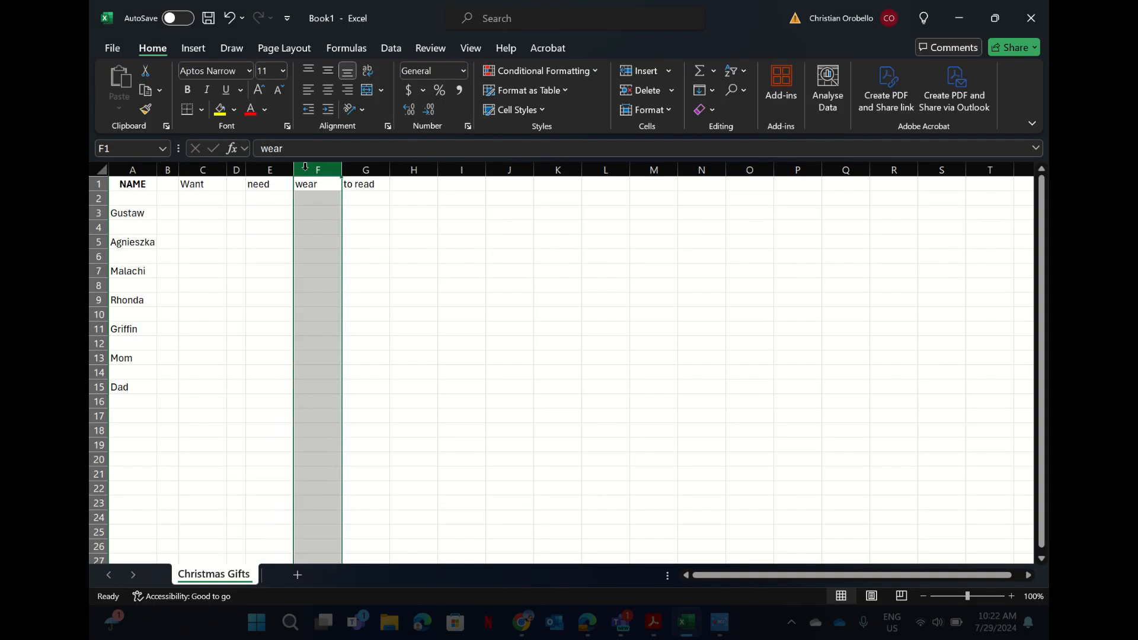
key("shift+F10")
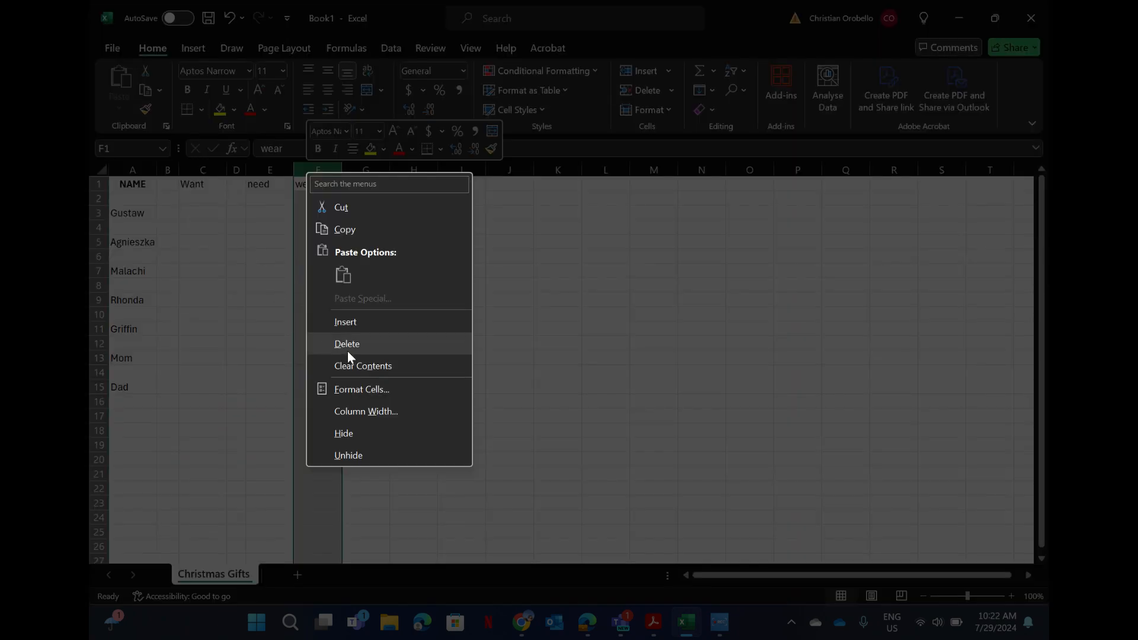
left_click(356, 324)
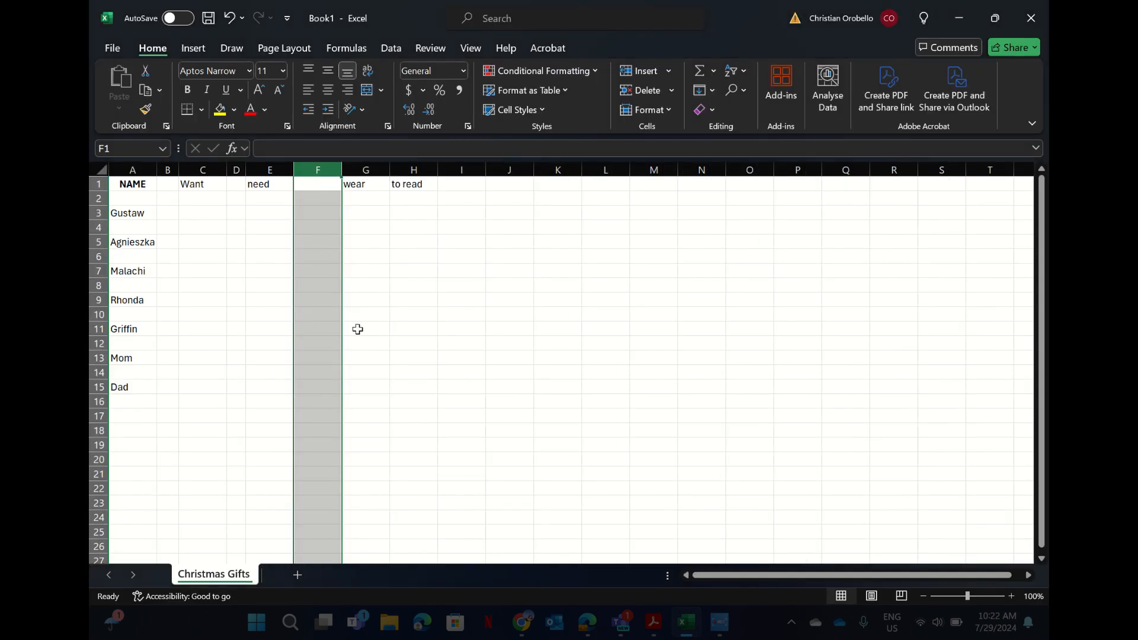
left_click_drag(340, 174, 309, 174)
Insert a new column H before to read and narrow it to about 2.64 width.
left_click(360, 238)
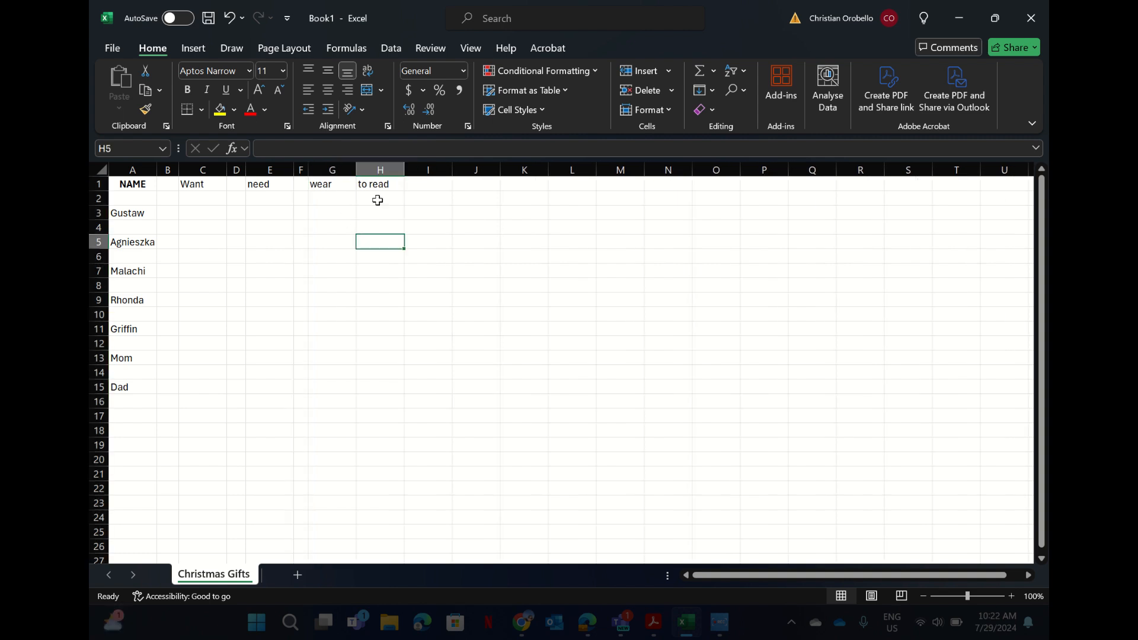
left_click(374, 169)
right_click(373, 171)
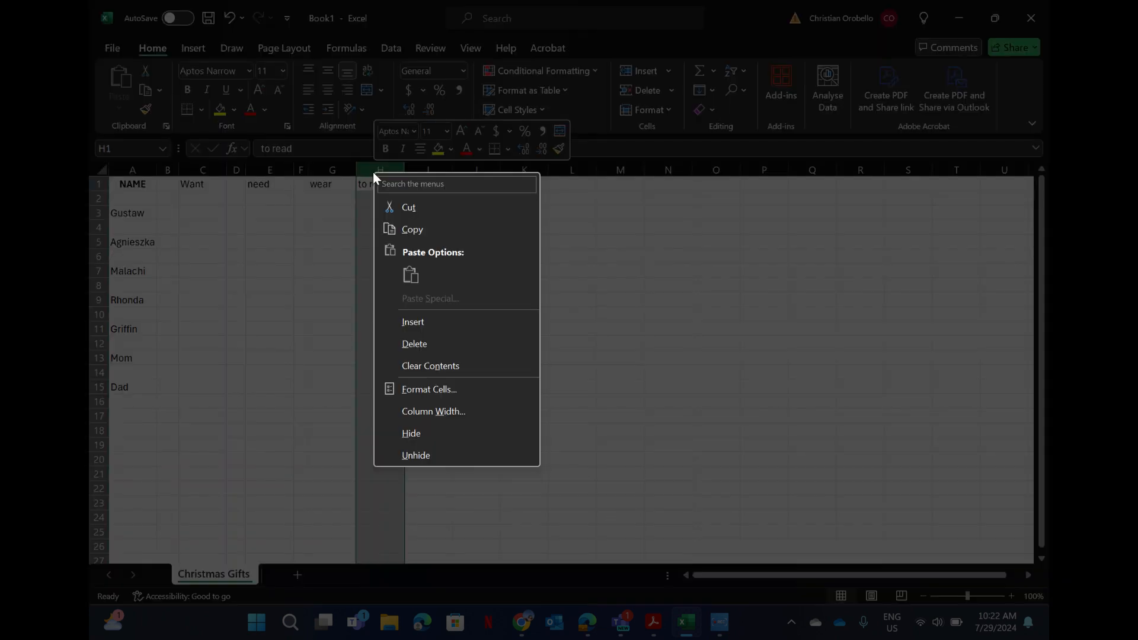
left_click(408, 321)
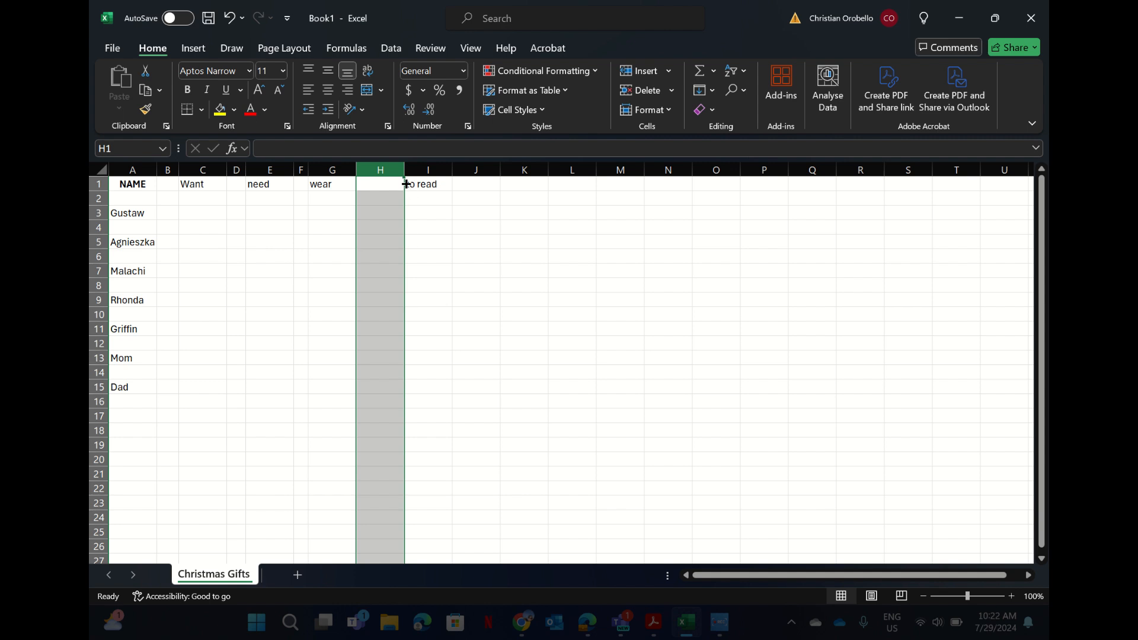
left_click_drag(405, 170, 375, 170)
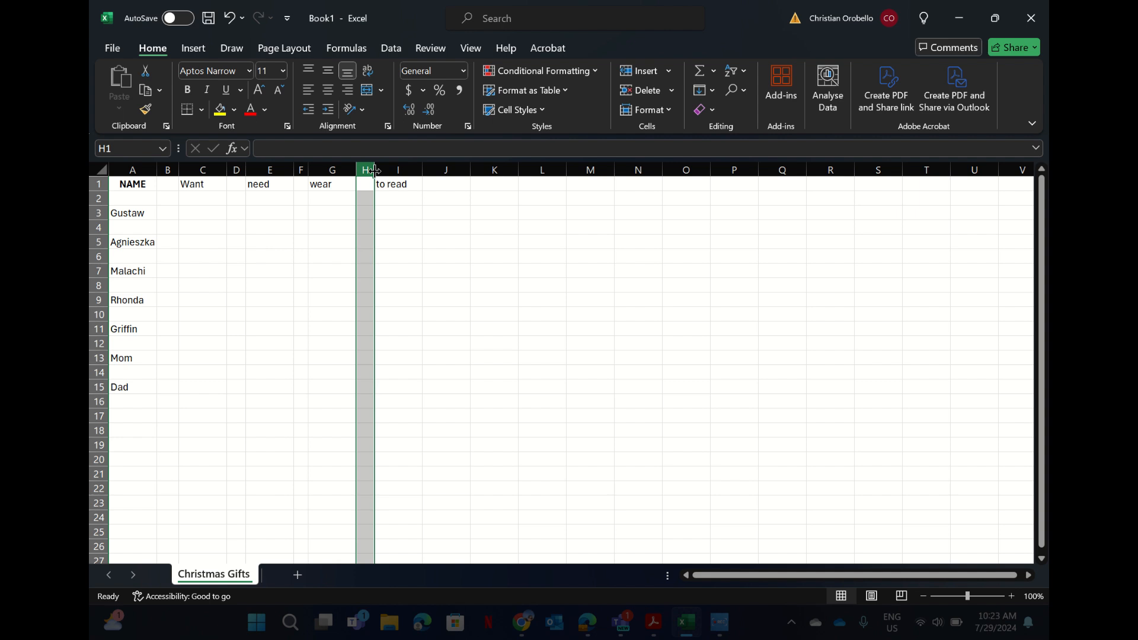
left_click(435, 284)
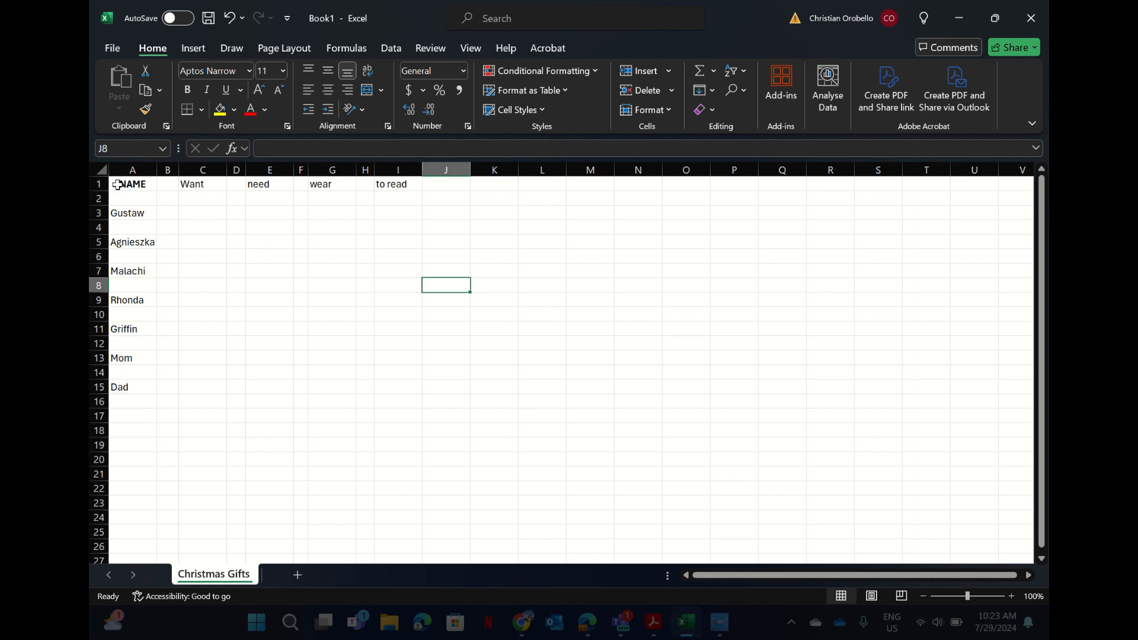
Narrow column J to a thin spacer.
left_click_drag(117, 185, 409, 389)
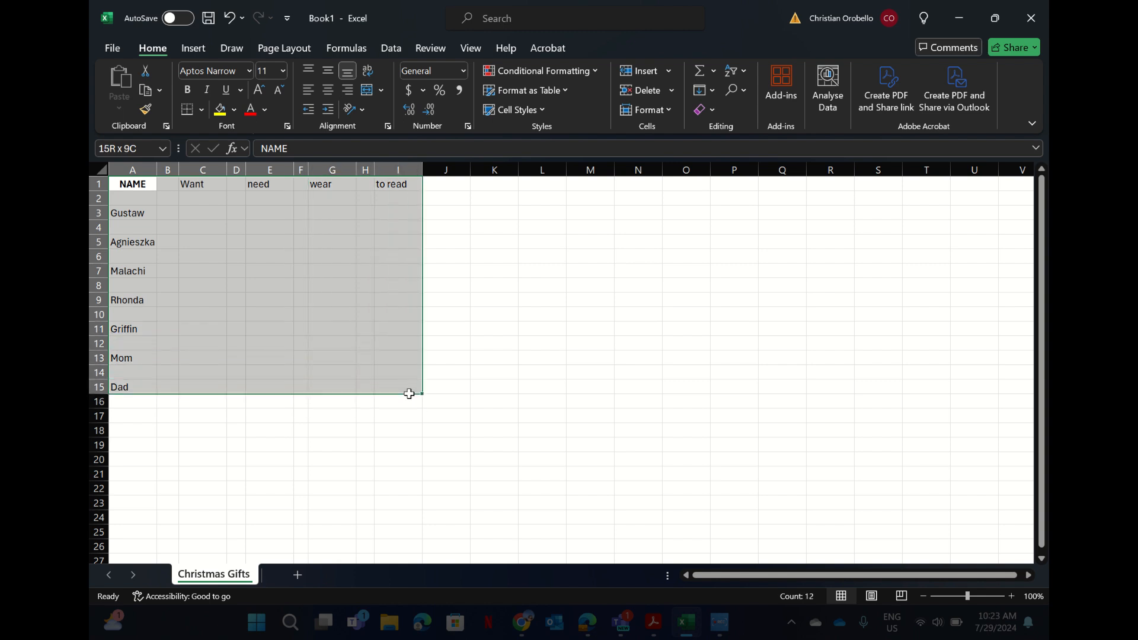
left_click(522, 315)
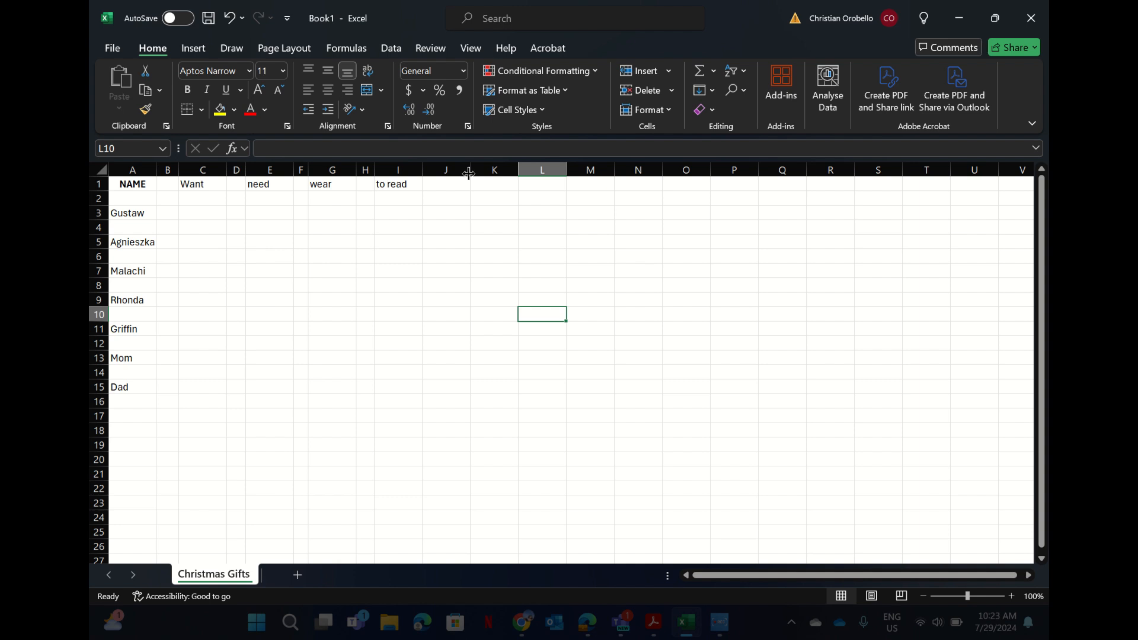
left_click_drag(470, 171, 433, 174)
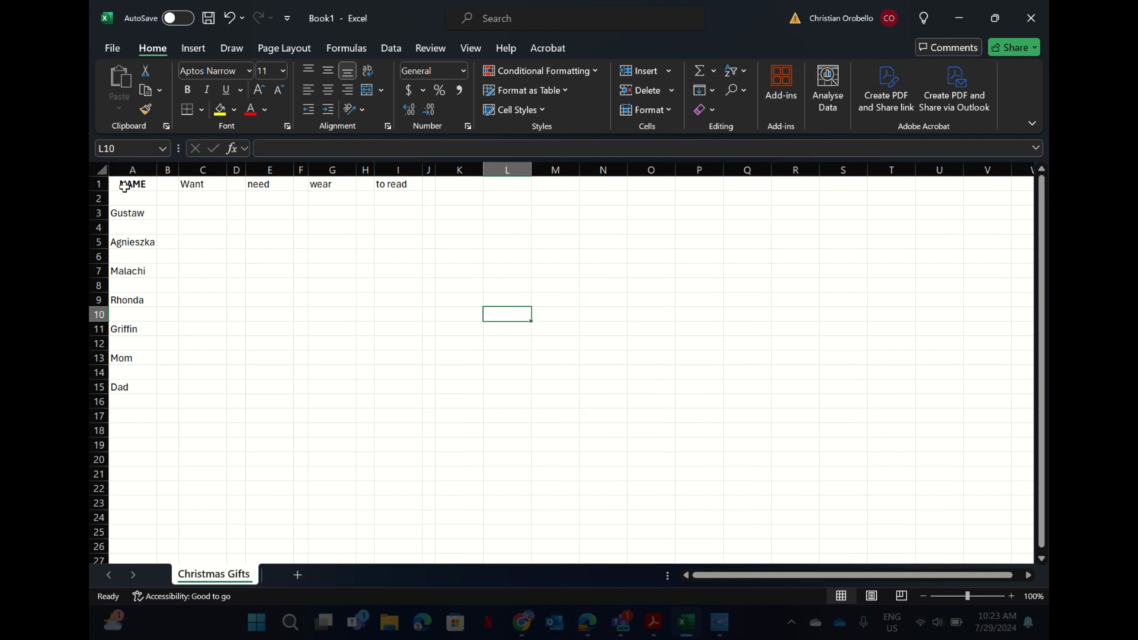
Apply All Borders to A1:J16, then slim spacer column D further.
left_click_drag(126, 183, 424, 407)
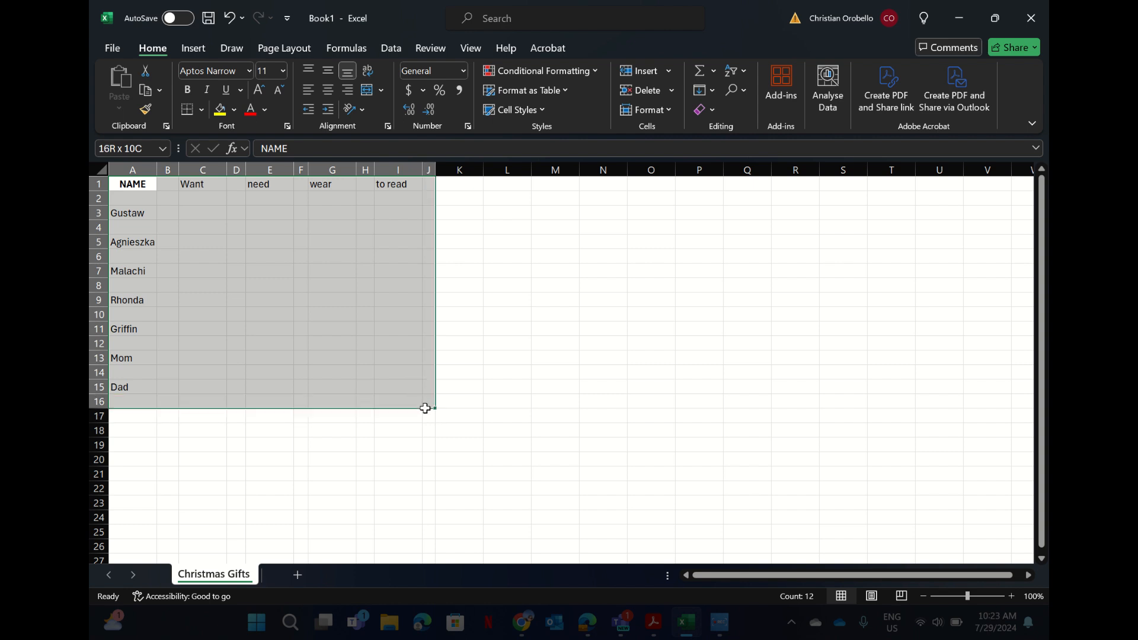
left_click_drag(425, 408, 426, 409)
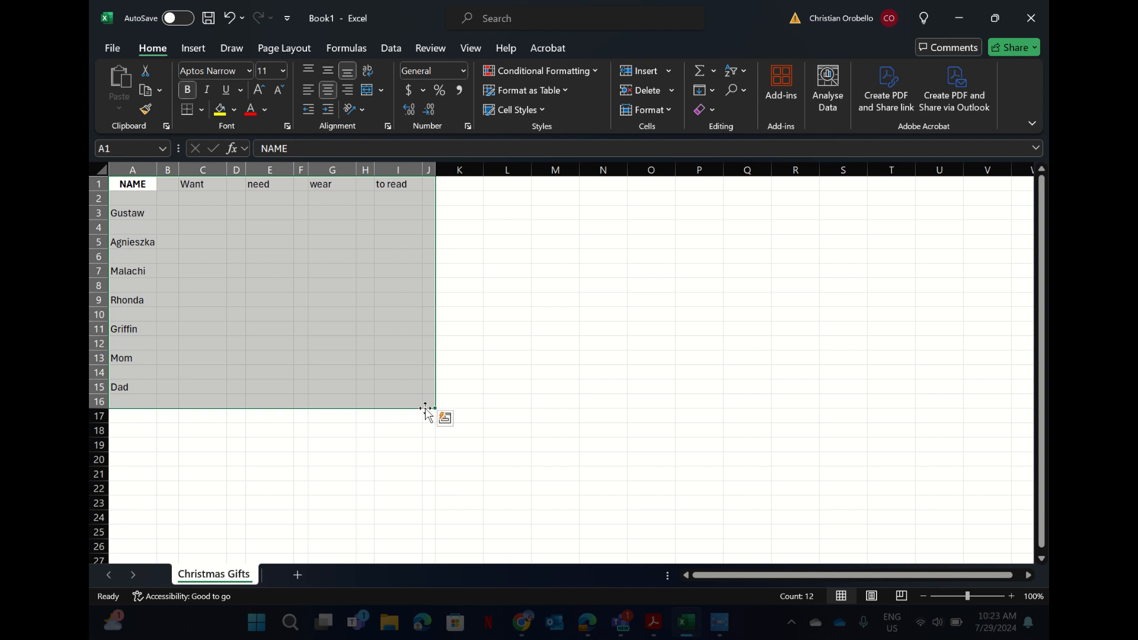
left_click(201, 109)
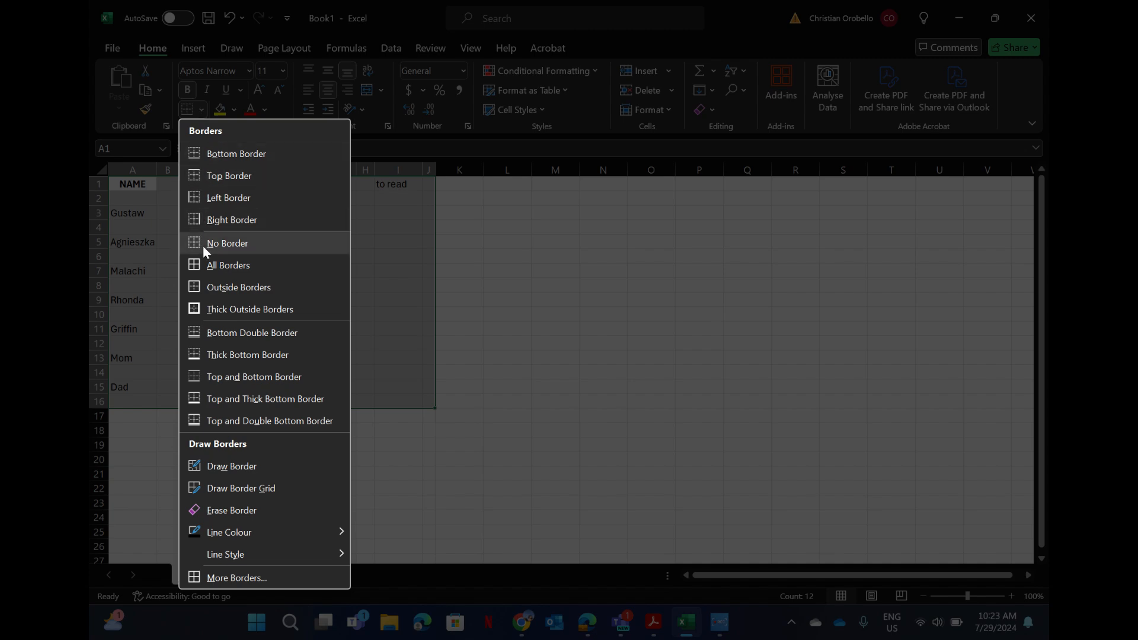
left_click(204, 262)
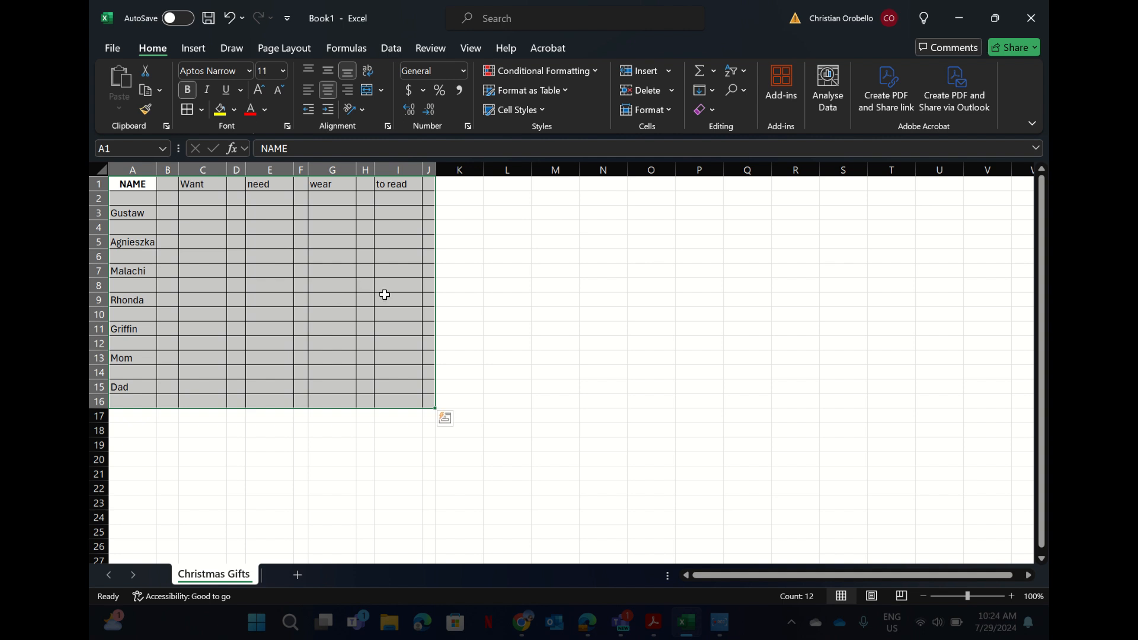
left_click(486, 342)
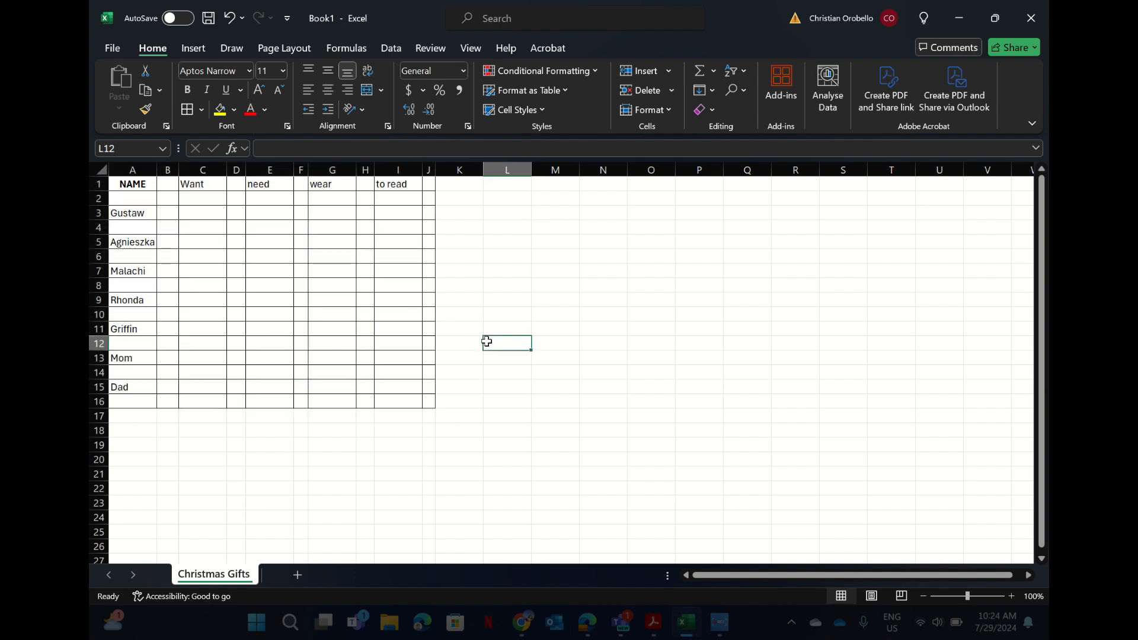
left_click_drag(243, 170, 170, 170)
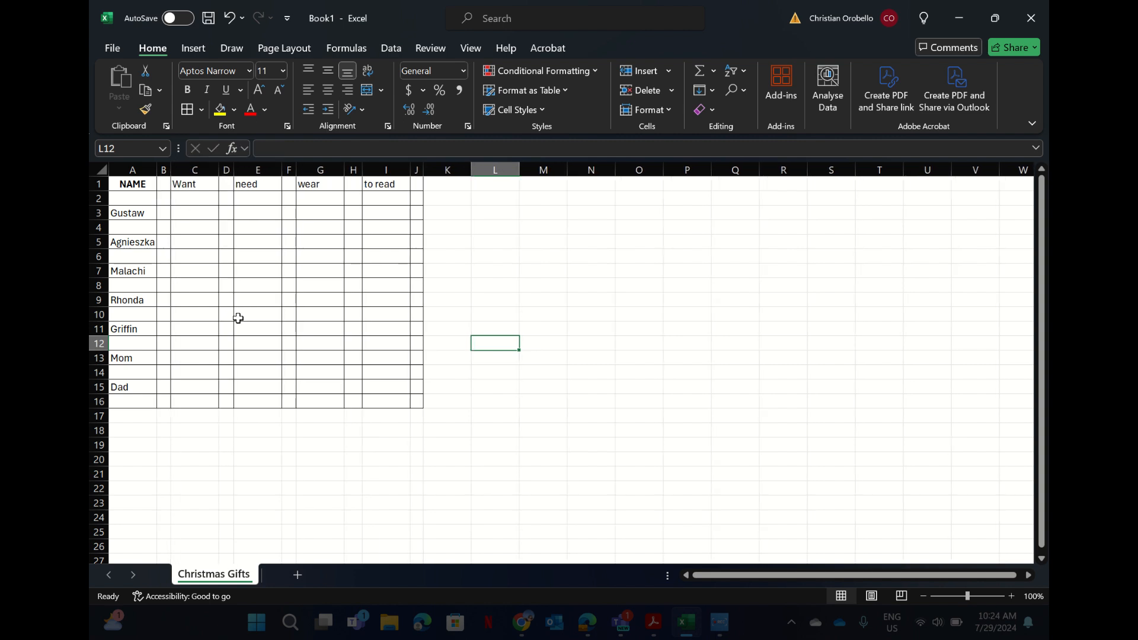
Narrow spacer column H slightly so the to read column sits closer.
left_click(364, 185)
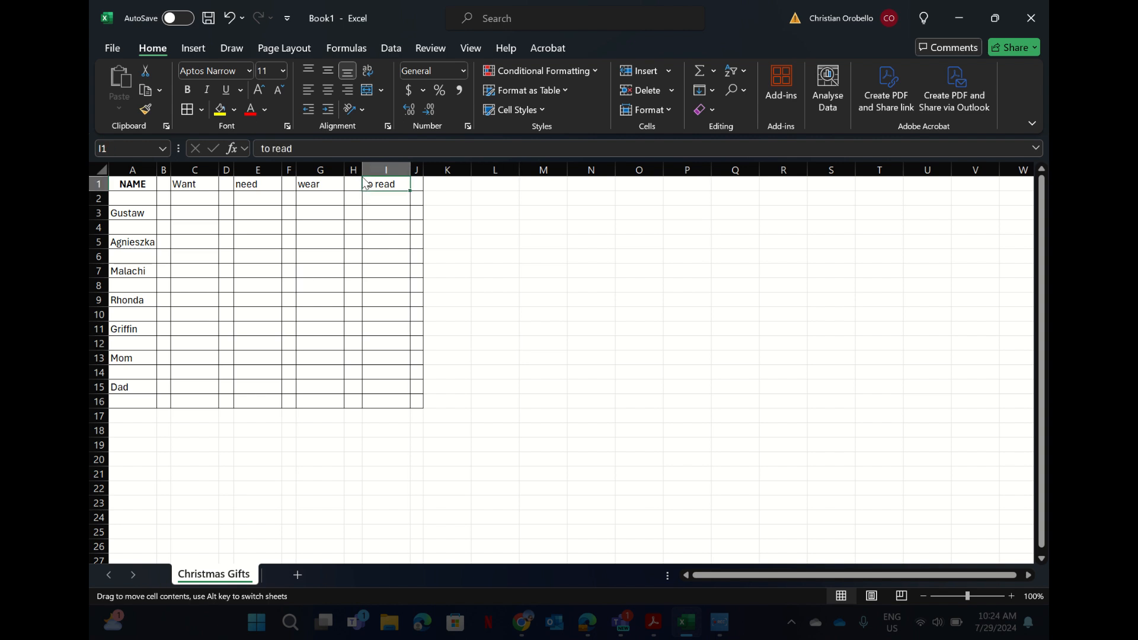
left_click_drag(362, 170, 357, 170)
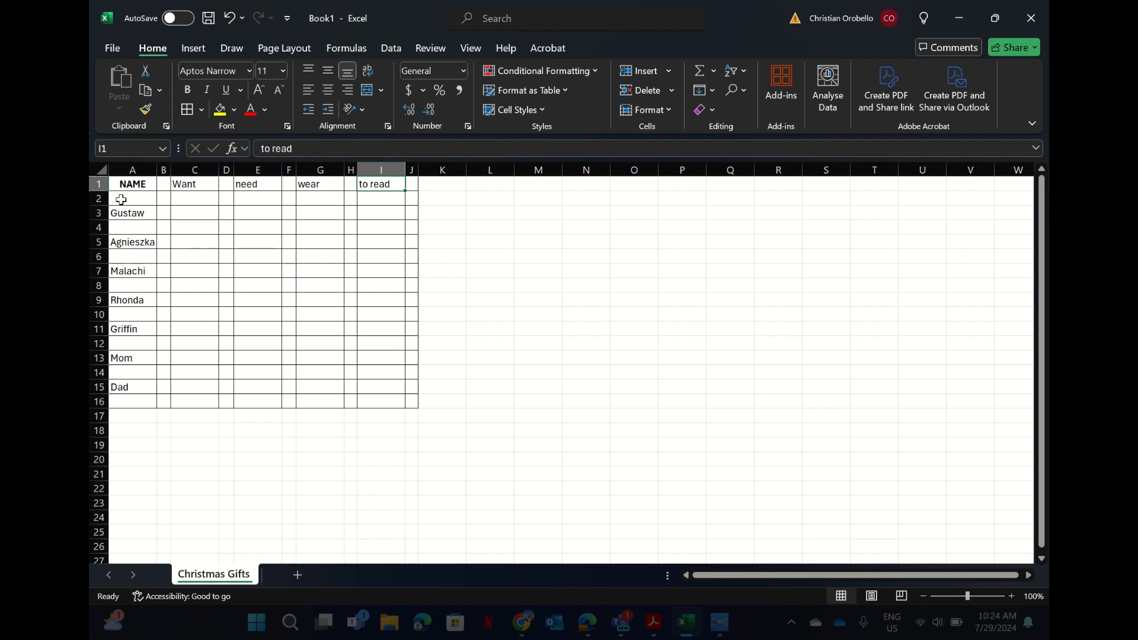
Fill rows 2, 4 and 6 across columns A to J with light grey.
left_click_drag(119, 202, 397, 202)
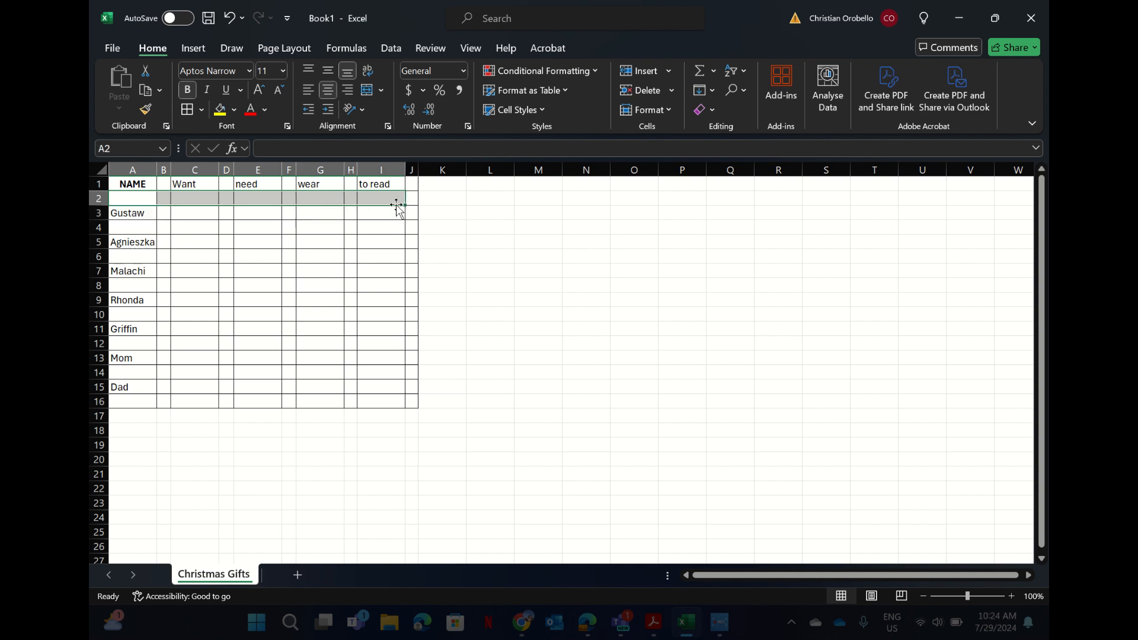
left_click_drag(410, 199, 146, 201)
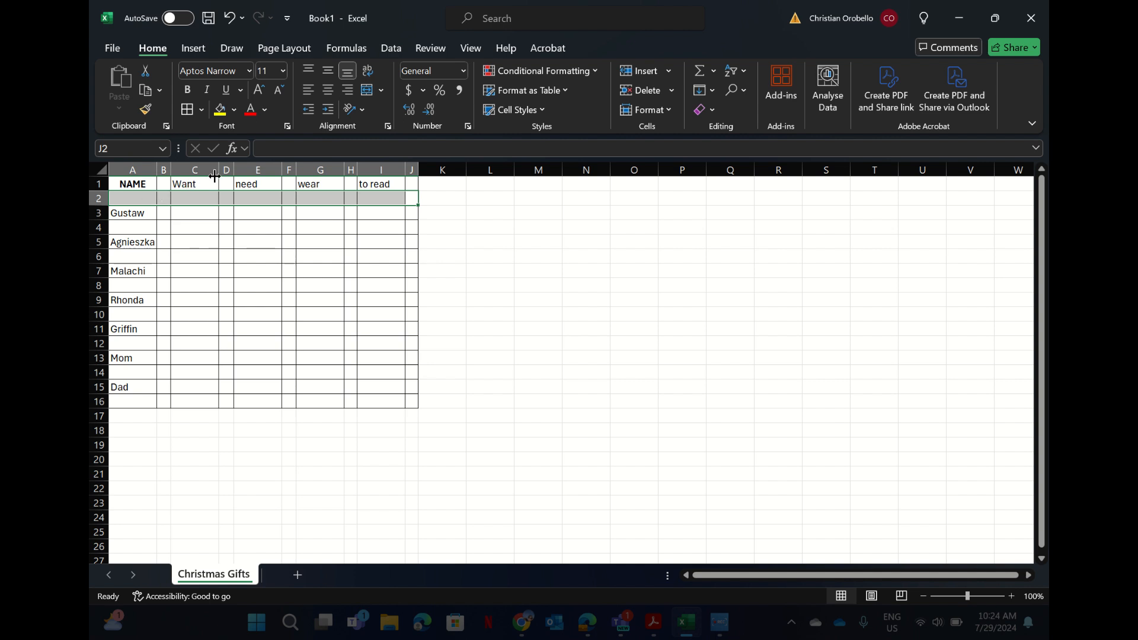
left_click(236, 112)
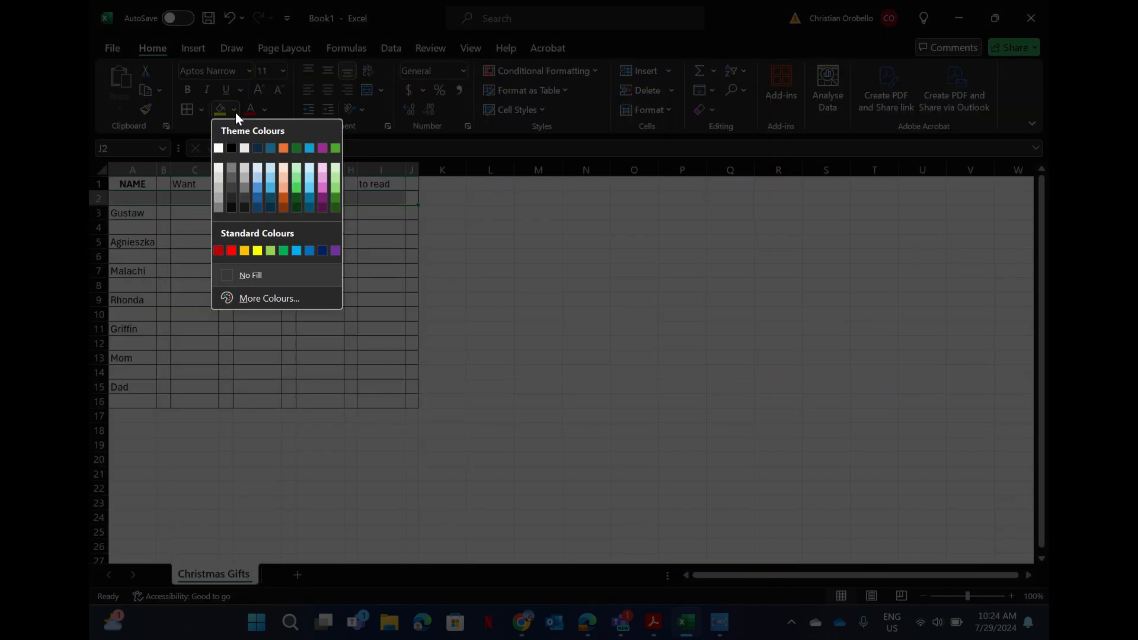
left_click(218, 173)
left_click(189, 231)
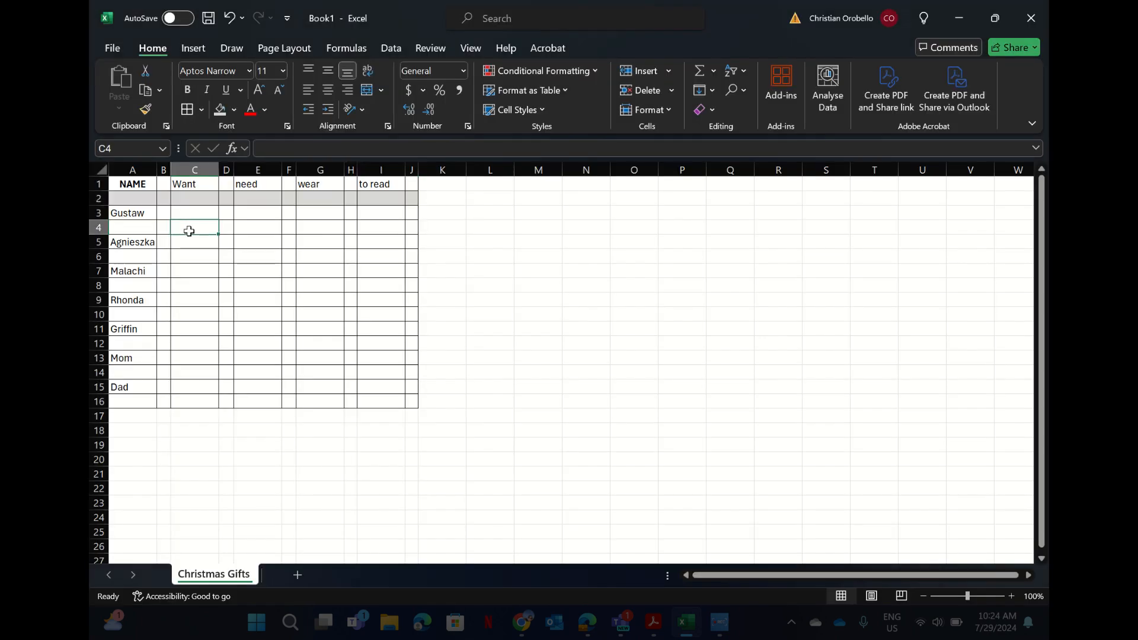
left_click_drag(119, 229, 409, 229)
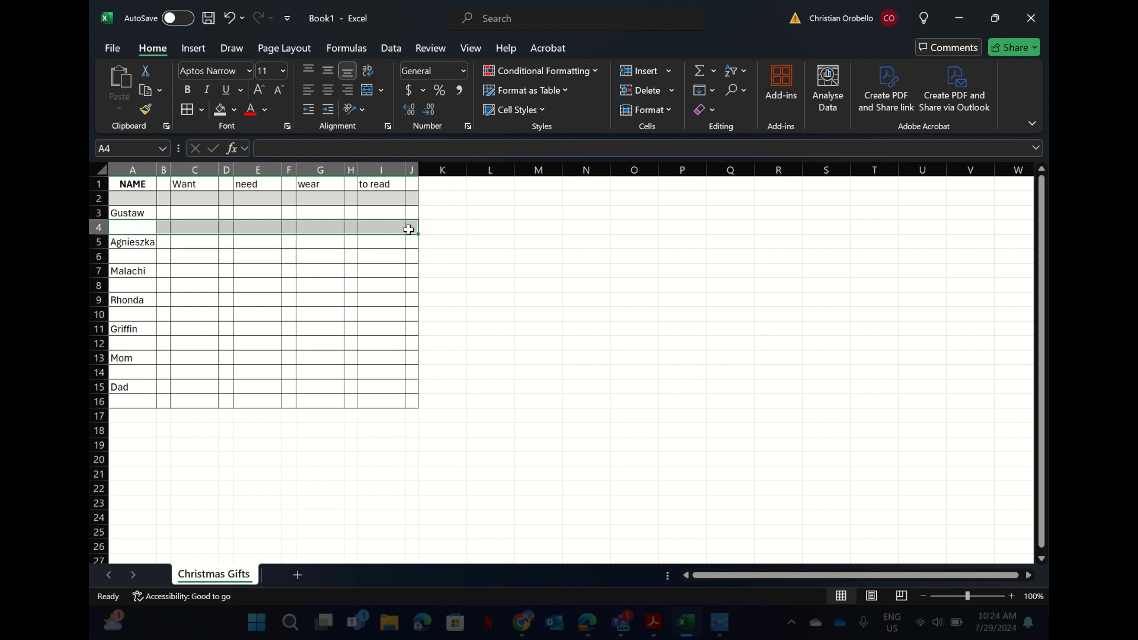
left_click(221, 109)
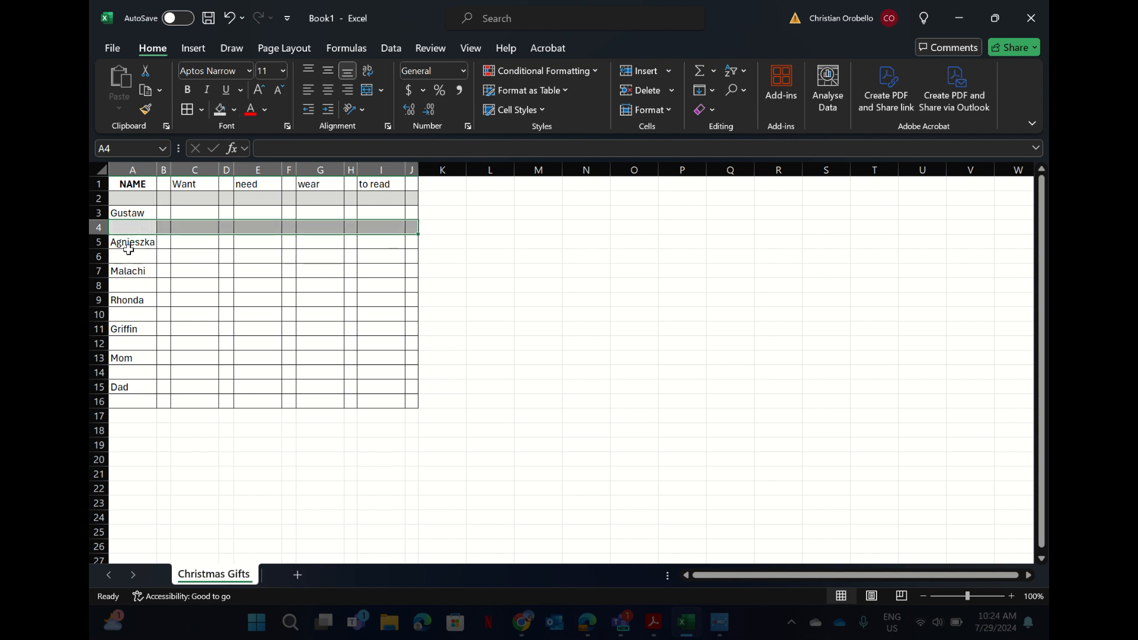
left_click_drag(127, 255, 411, 256)
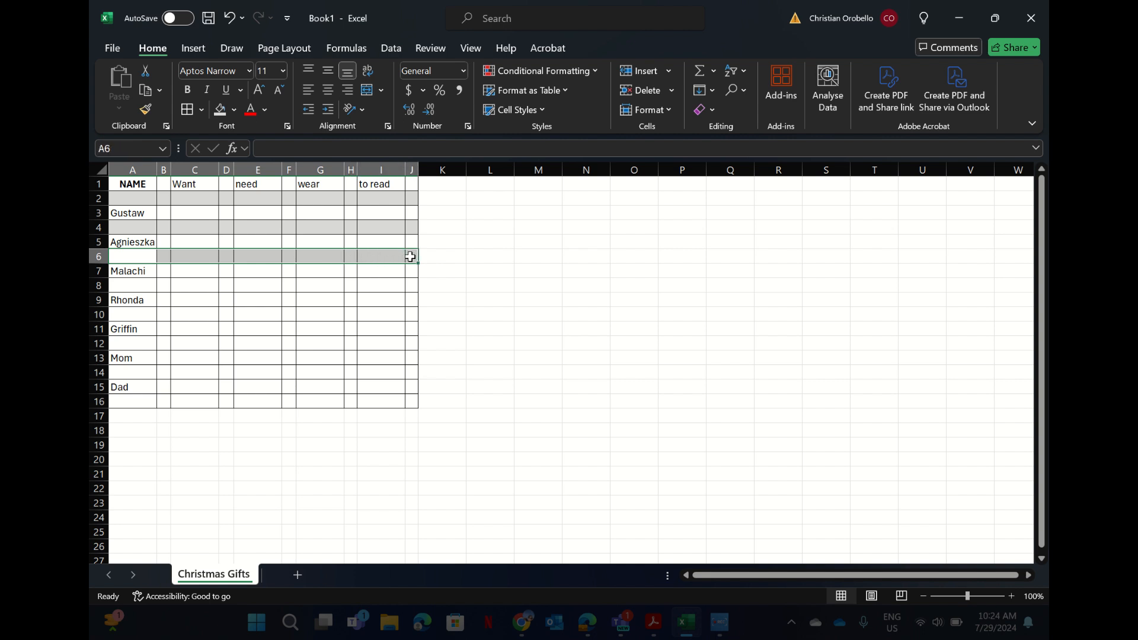
left_click(221, 111)
Apply the same light grey fill to rows 8, 12, 14 and 16 across the table.
left_click_drag(128, 285, 407, 284)
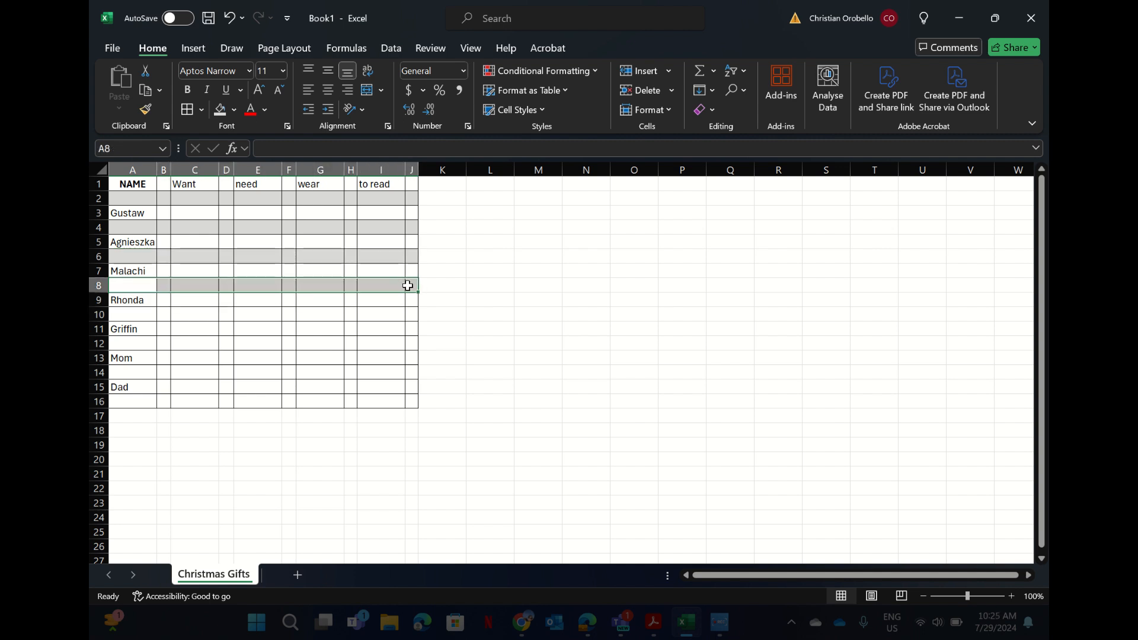
left_click(221, 111)
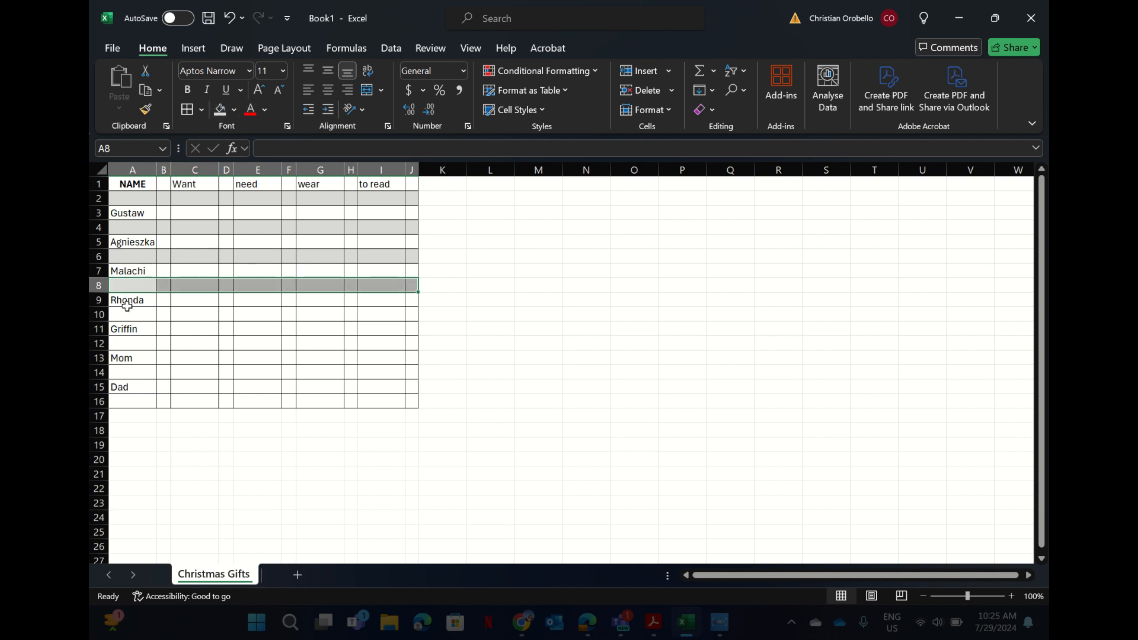
left_click_drag(127, 311, 410, 313)
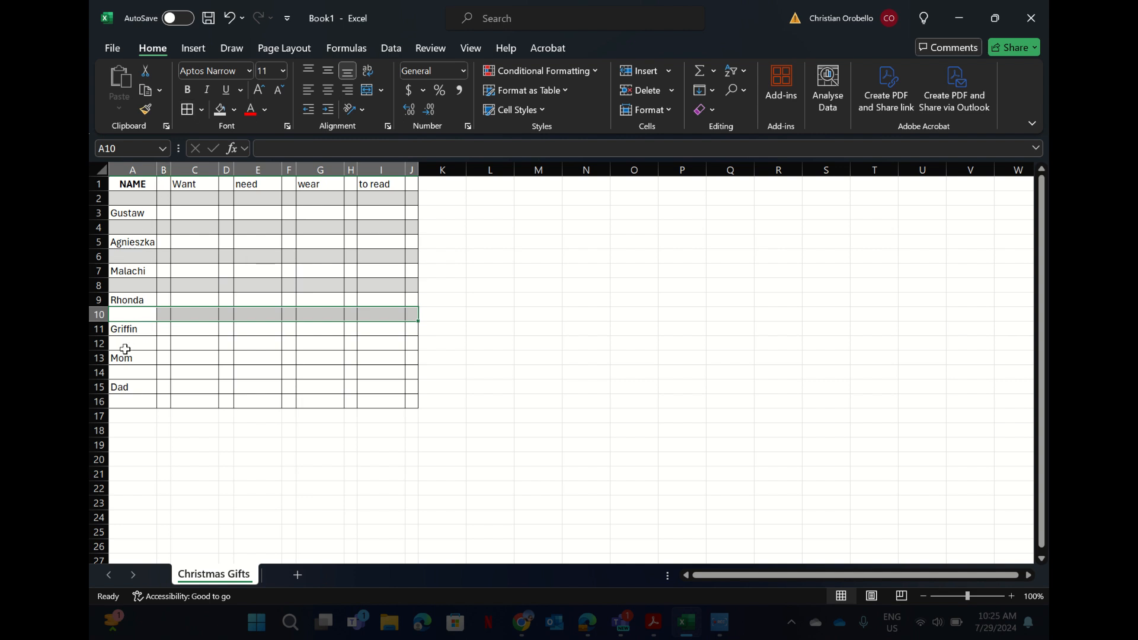
left_click_drag(125, 349, 414, 348)
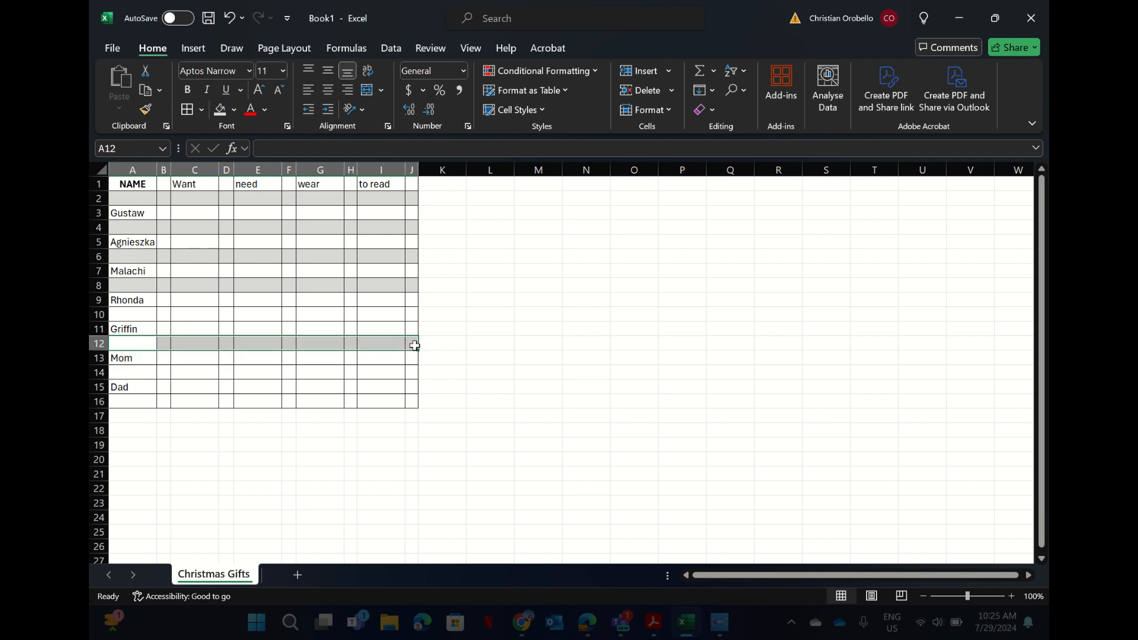
left_click(220, 109)
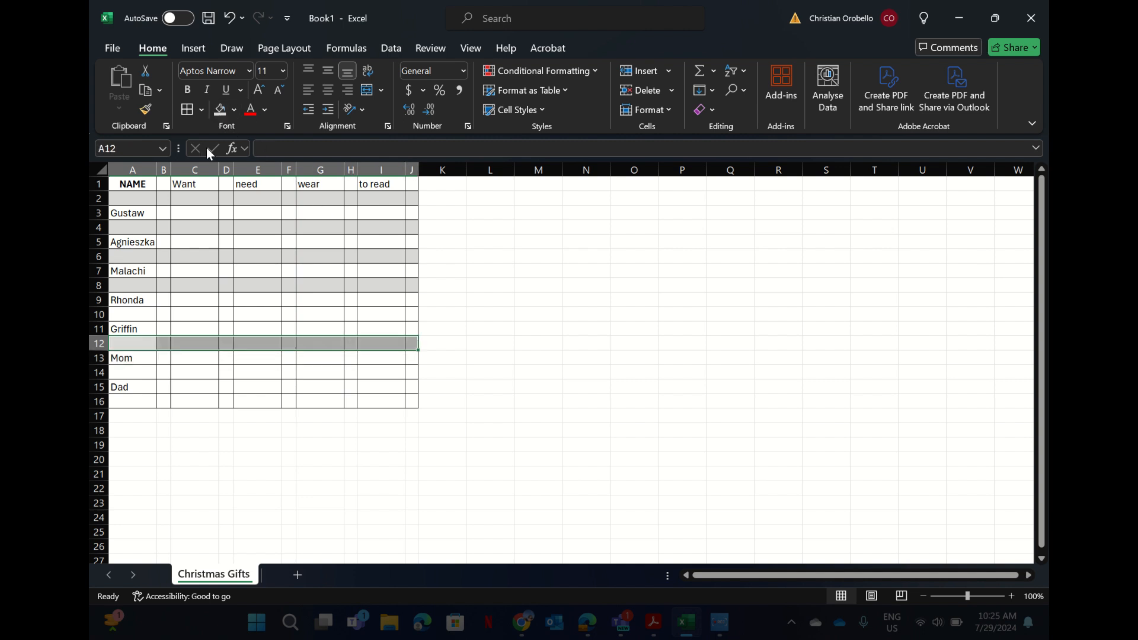
left_click_drag(122, 373, 417, 380)
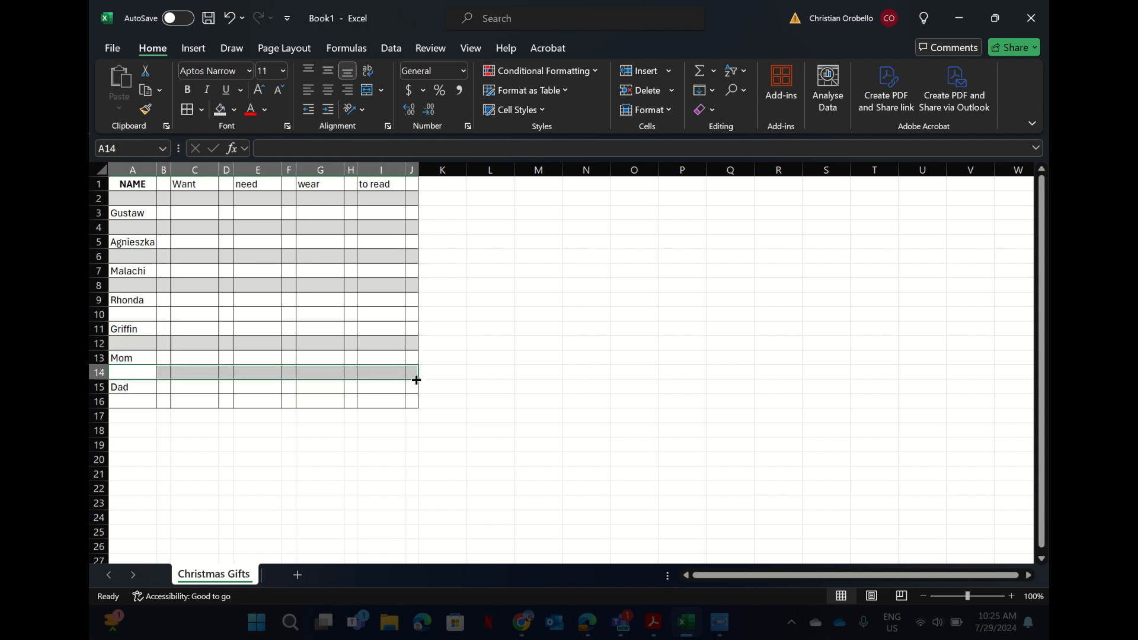
left_click(220, 110)
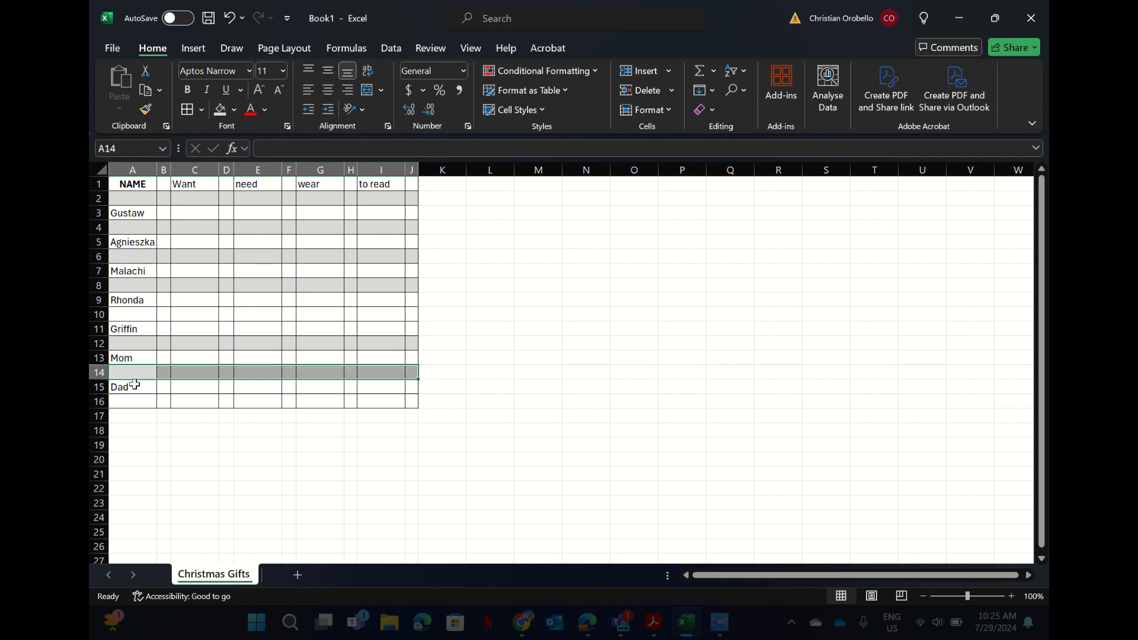
left_click_drag(128, 403, 381, 407)
left_click_drag(403, 406, 413, 401)
left_click(223, 113)
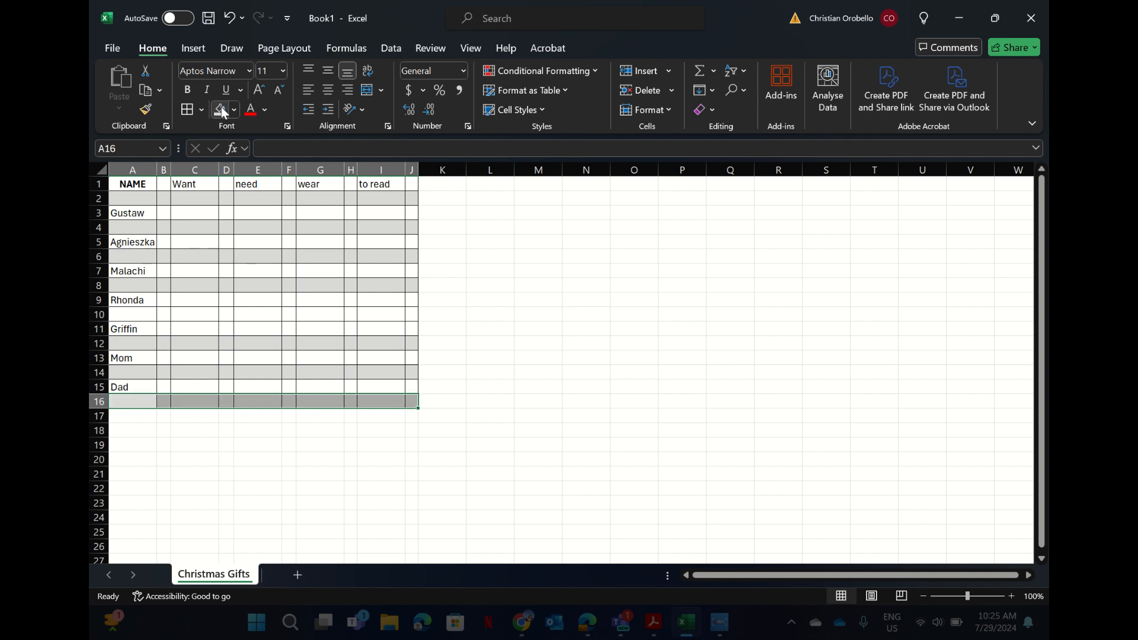
Enter Legos, Jewlery and Sneakers in C3, C5 and C7 of the Want column.
left_click(187, 215)
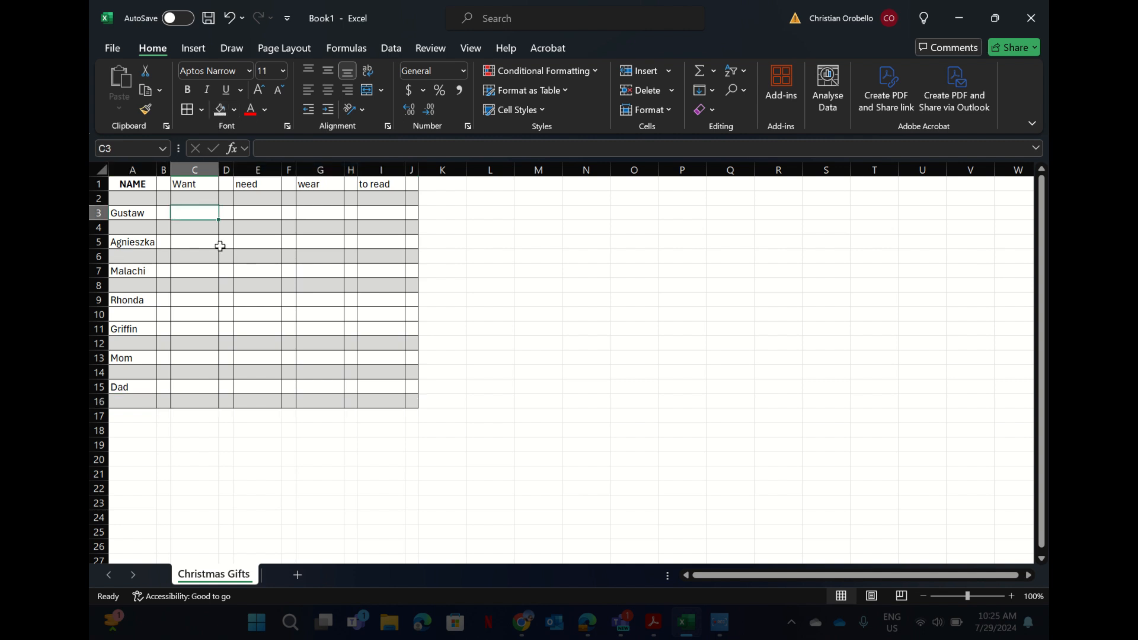
type("Legos")
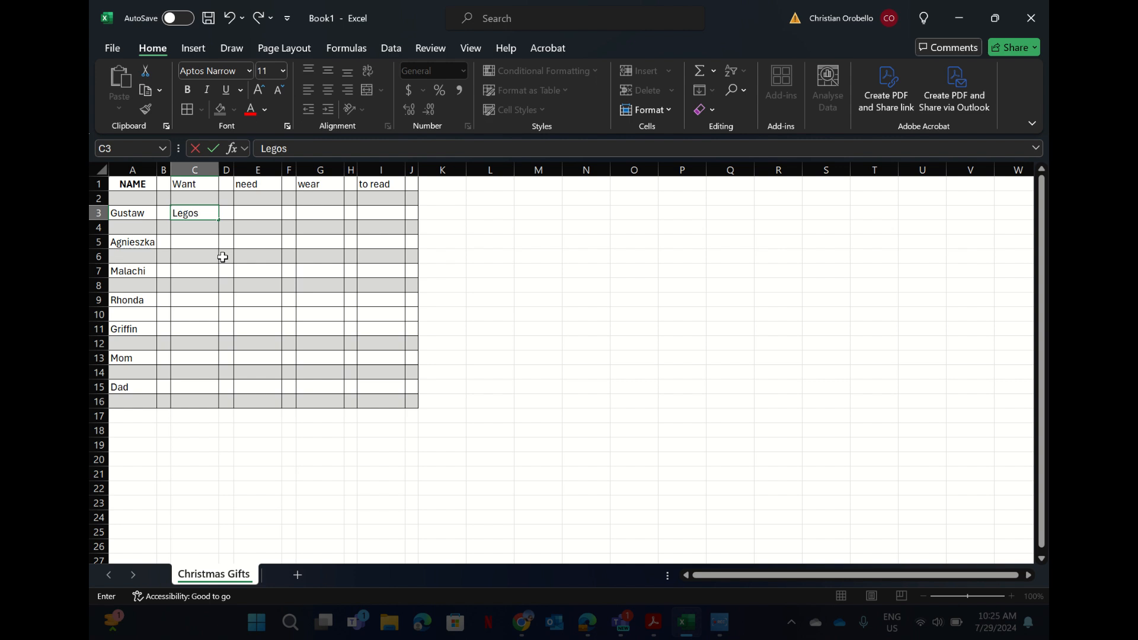
left_click(190, 240)
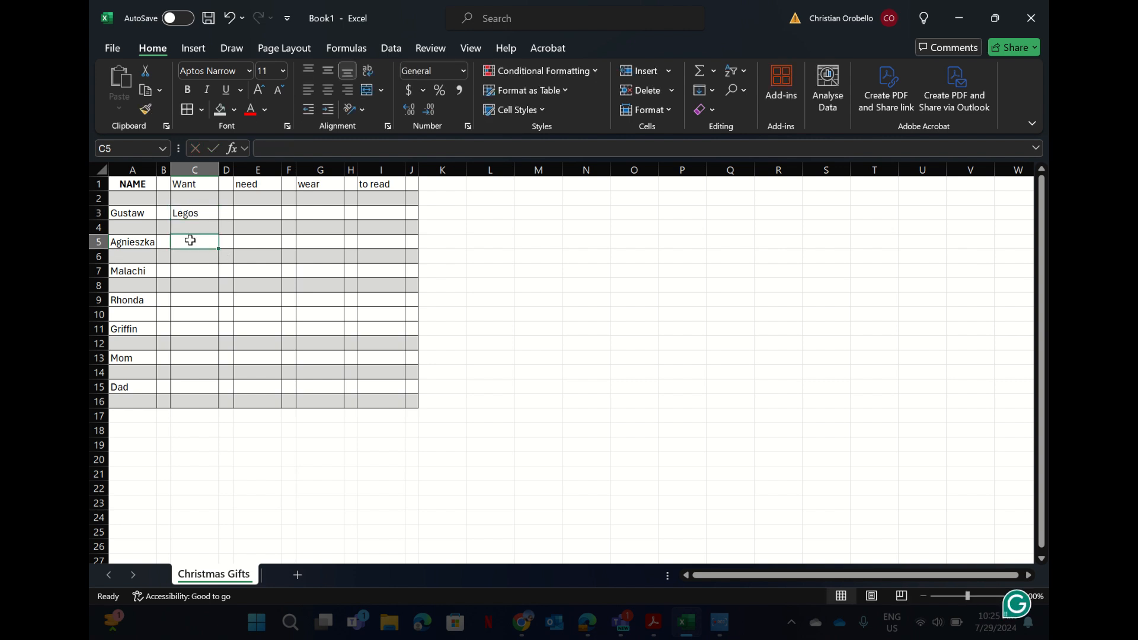
type("Jewlery")
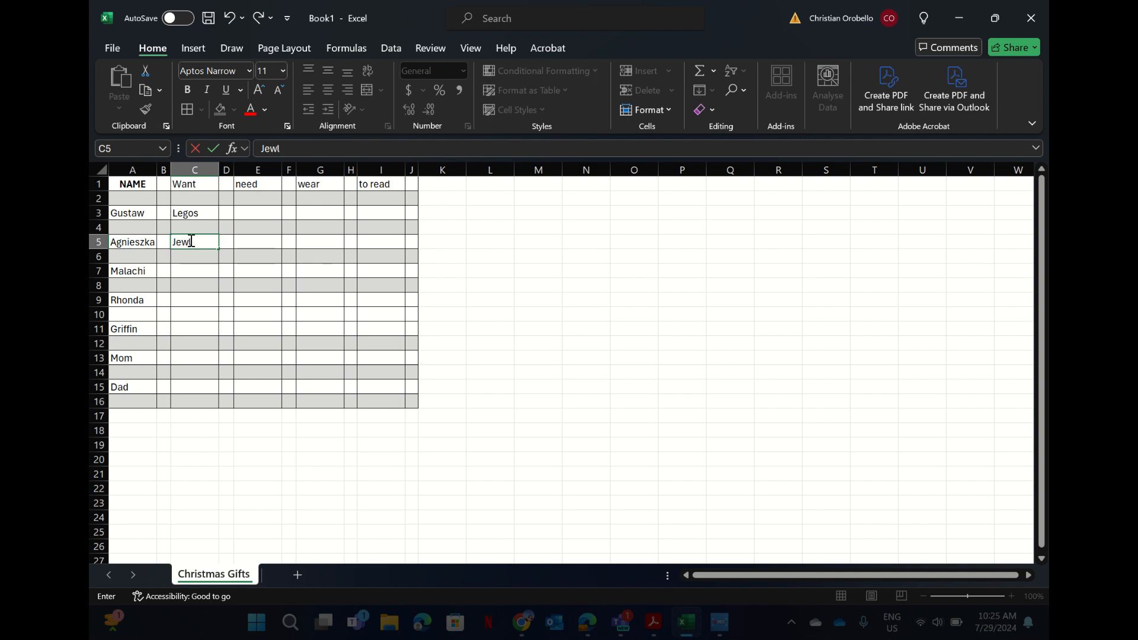
left_click(197, 272)
type("Sneakerd")
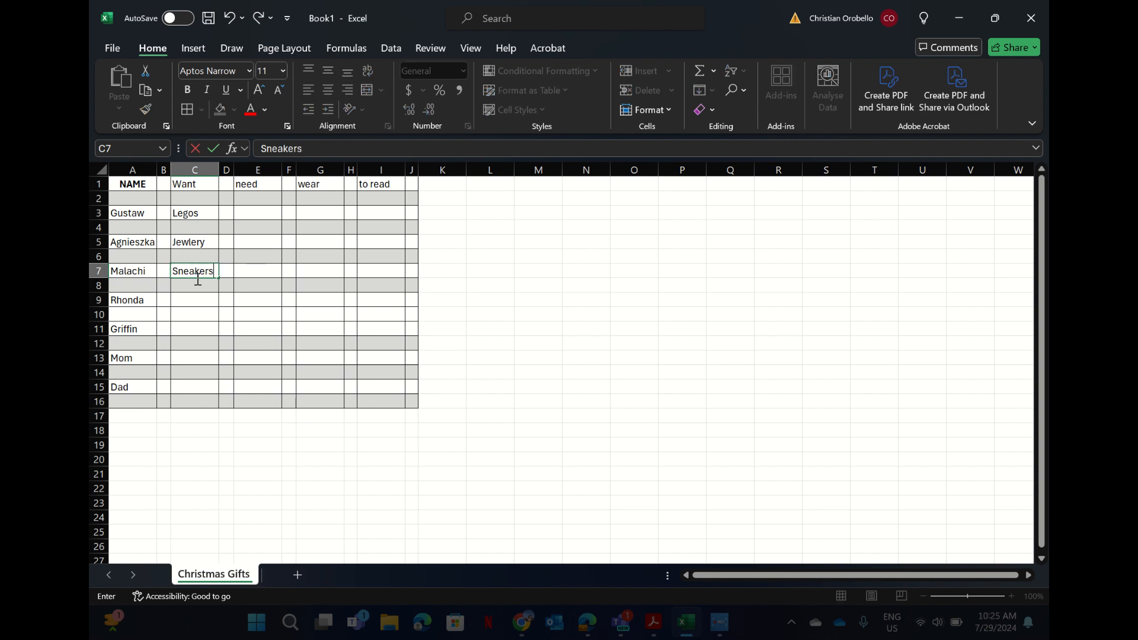
left_click(197, 297)
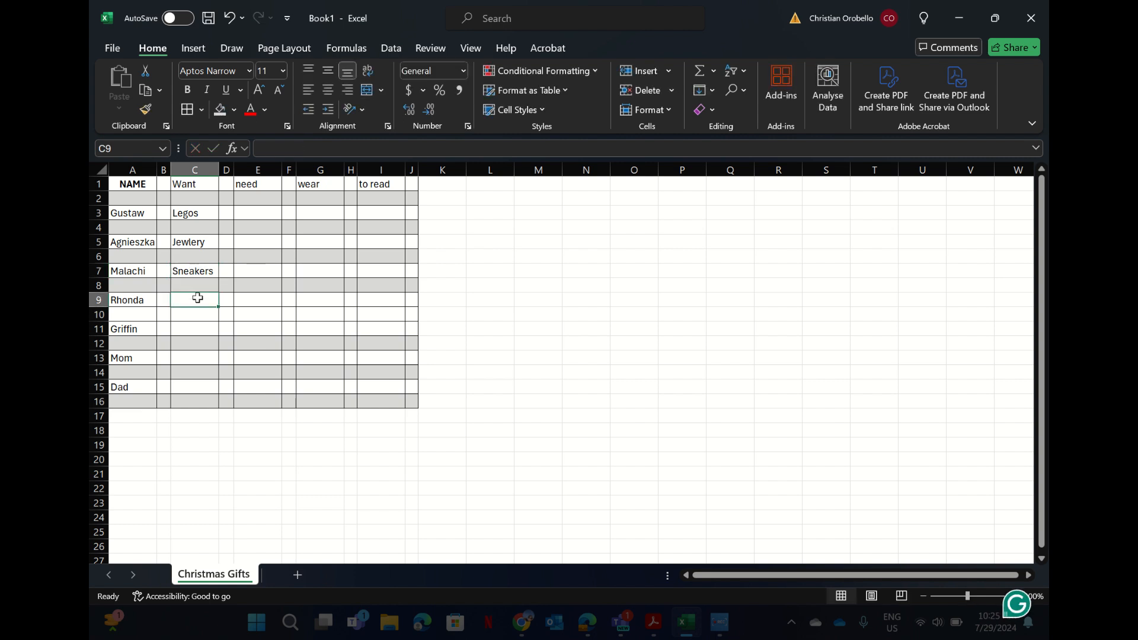
Enter Ferrari, Toys, Sweater and Boat in C9, C11, C13 and C15.
type("Ferrari")
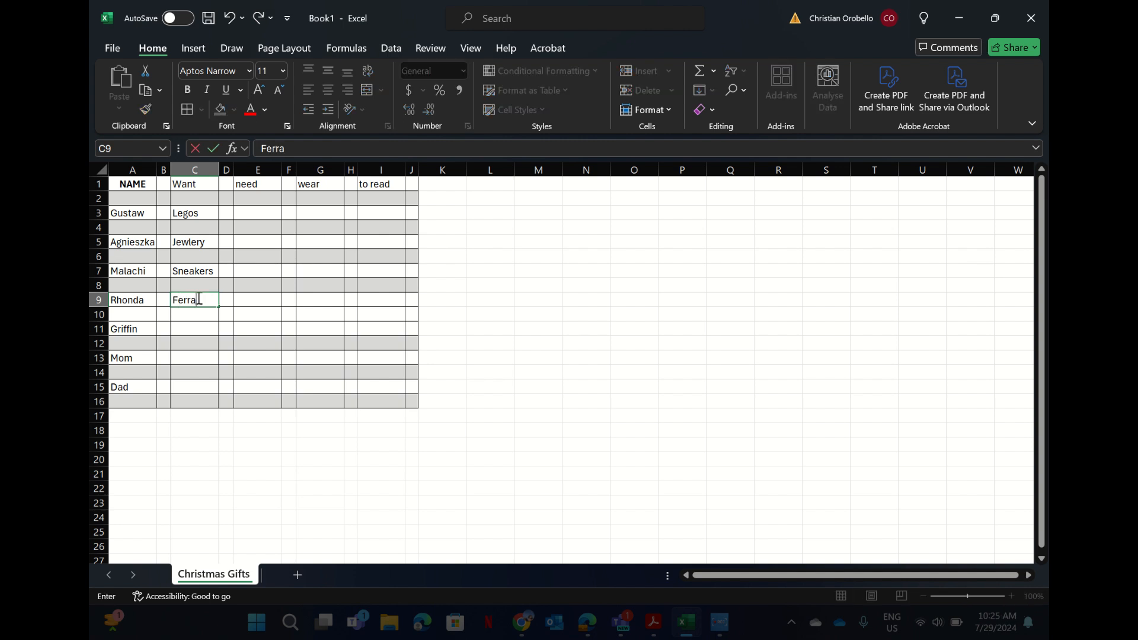
left_click(196, 329)
type("Toys")
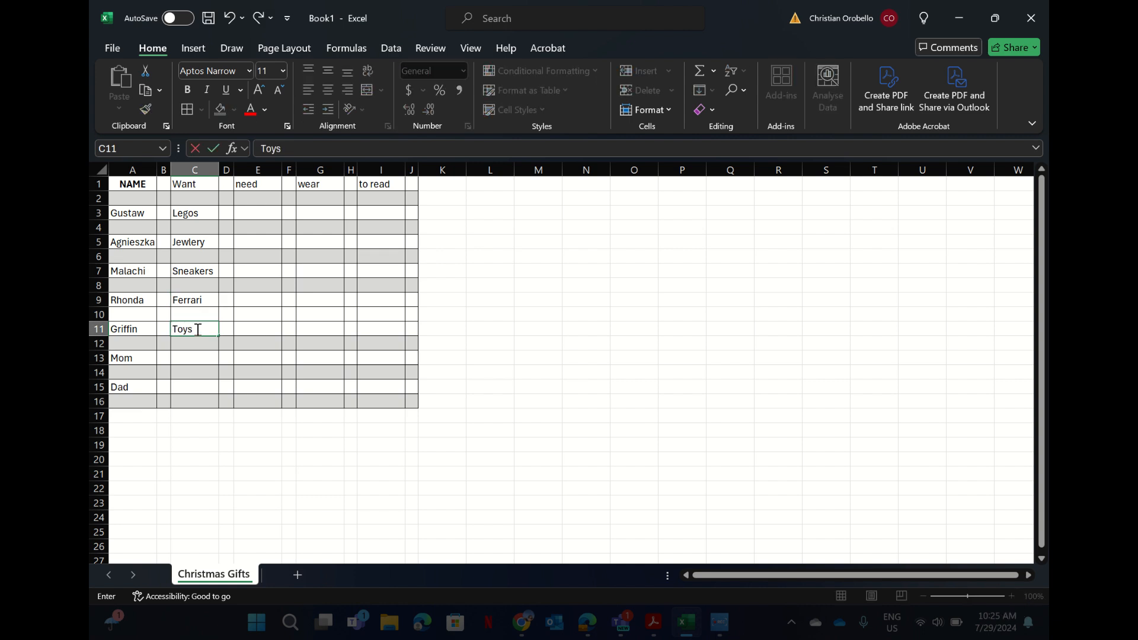
left_click(194, 360)
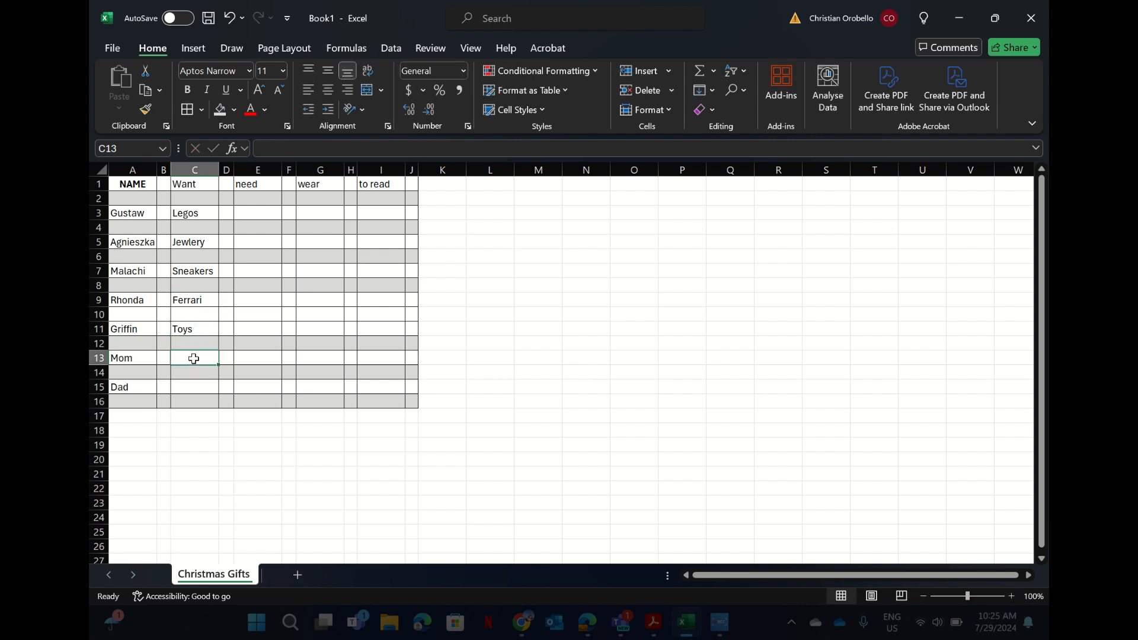
type("Sweater")
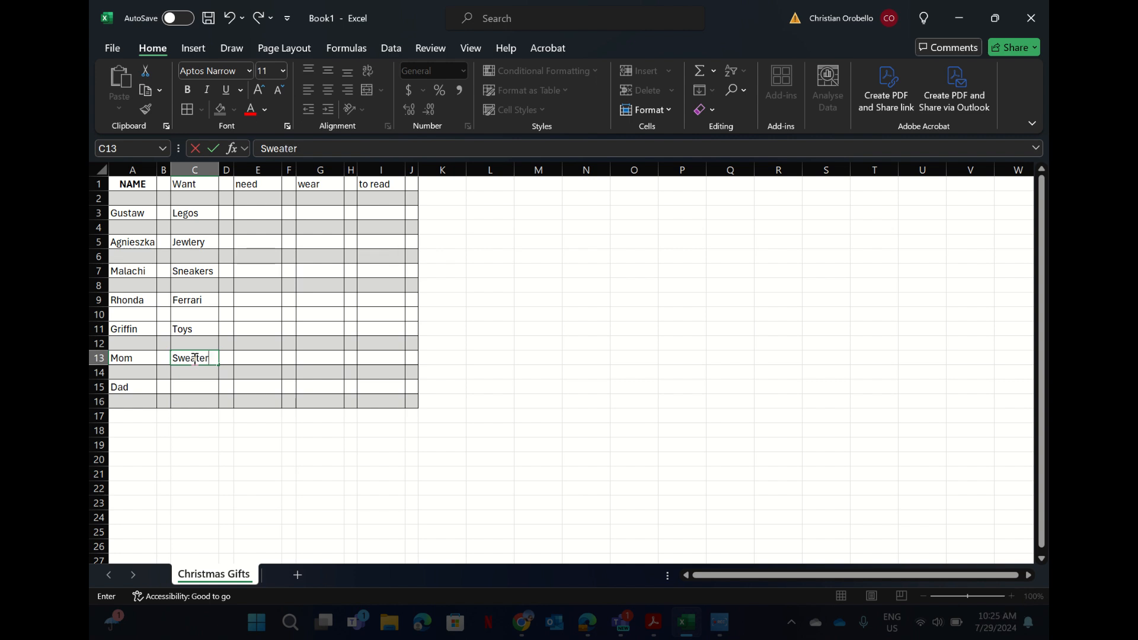
left_click(194, 388)
type("Boat")
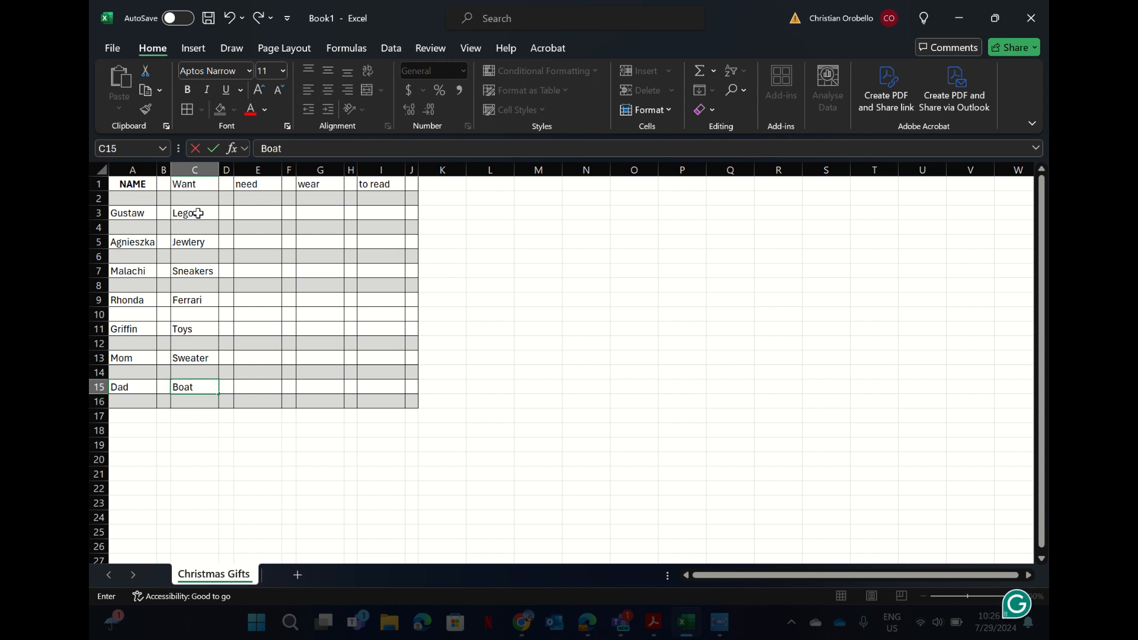
key("ctrl+Return")
left_click_drag(199, 186, 201, 401)
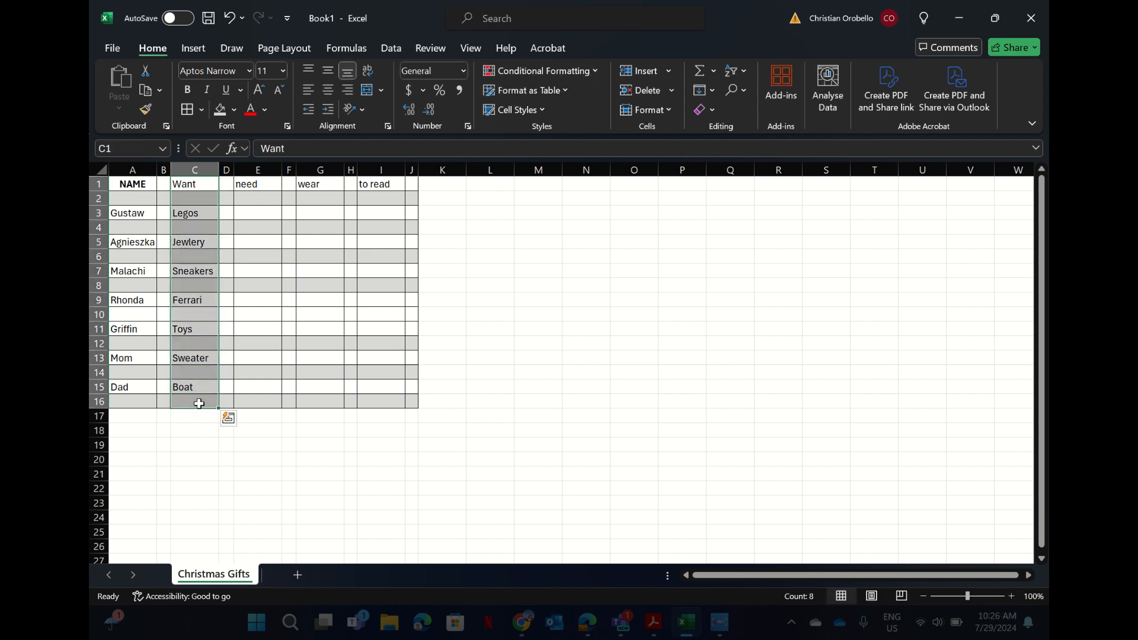
Centre the Want column and bold the C1:I1 headers and the names in column A.
left_click(329, 90)
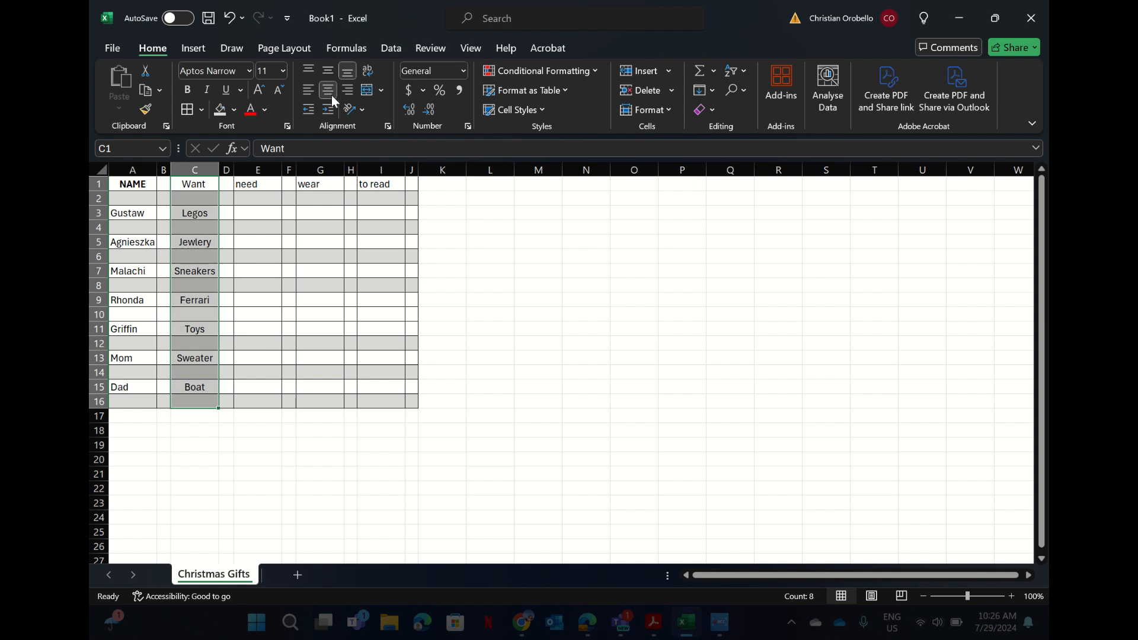
left_click(255, 291)
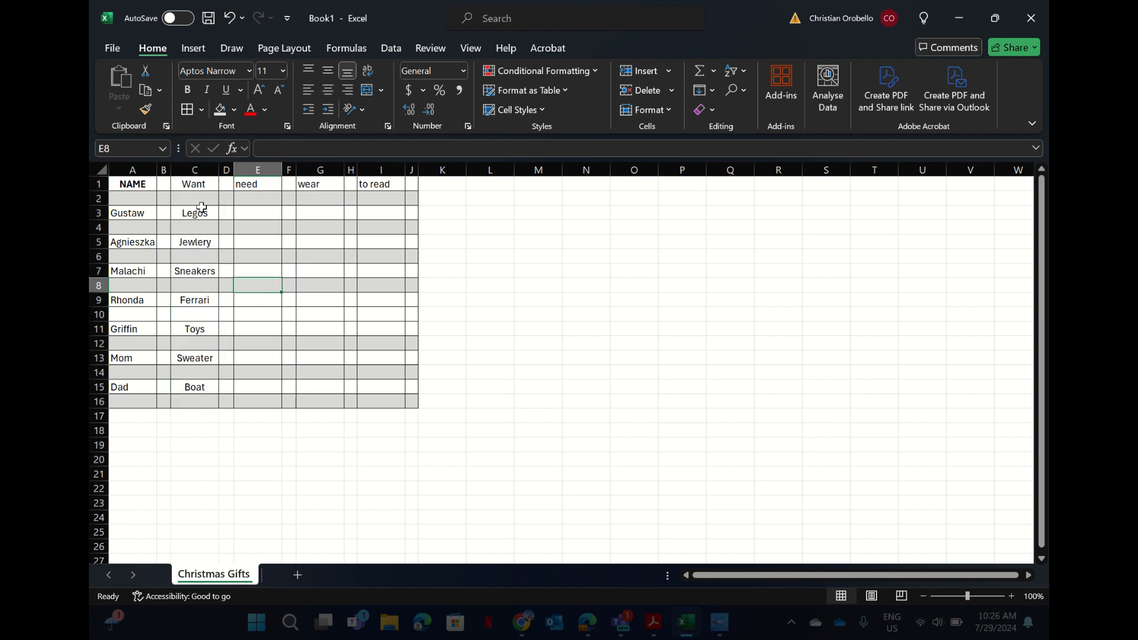
left_click_drag(187, 182, 410, 186)
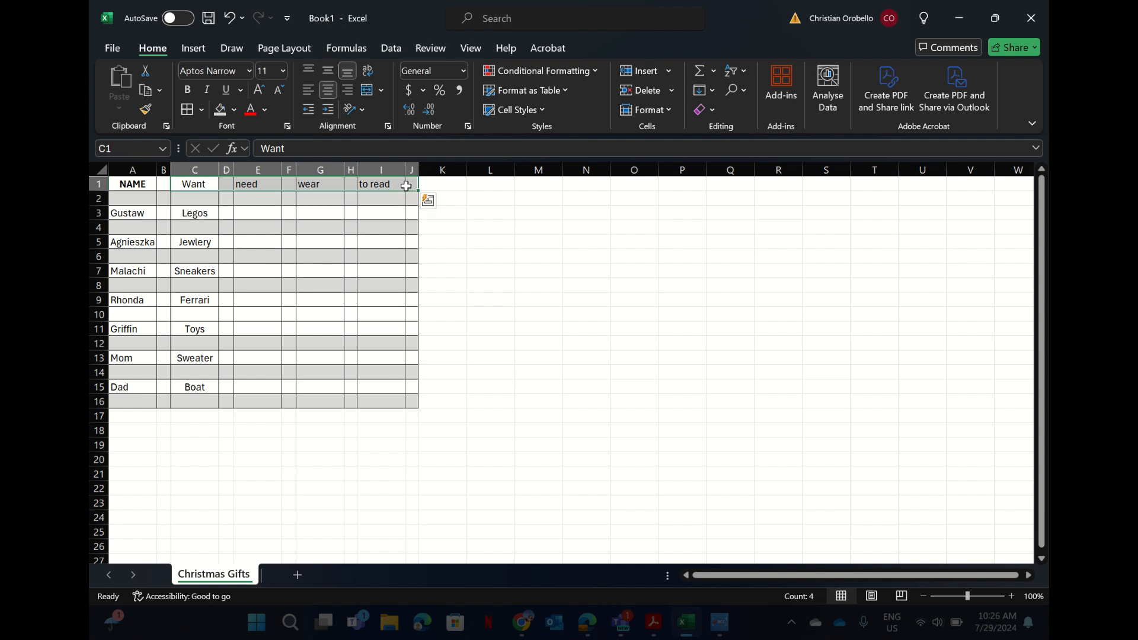
left_click(187, 90)
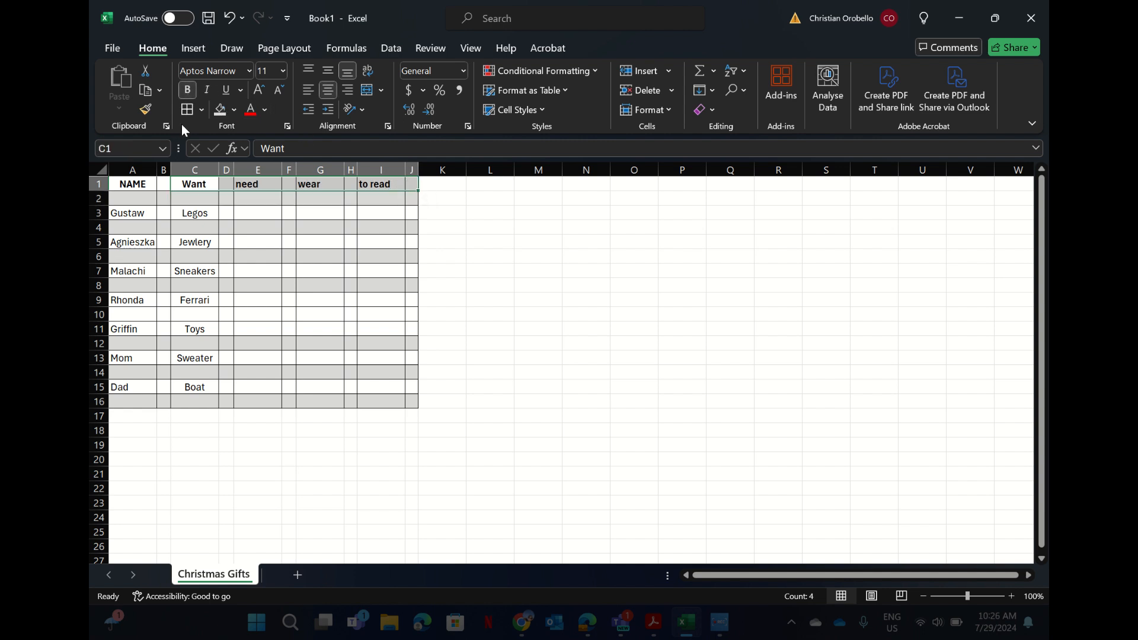
left_click_drag(133, 213, 122, 404)
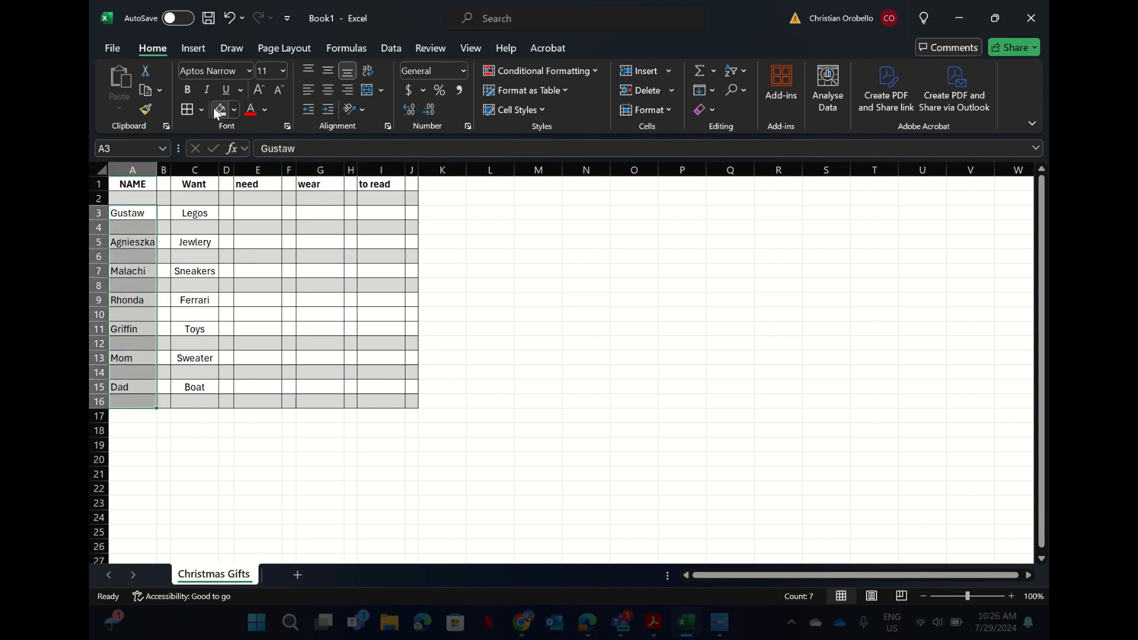
left_click(186, 90)
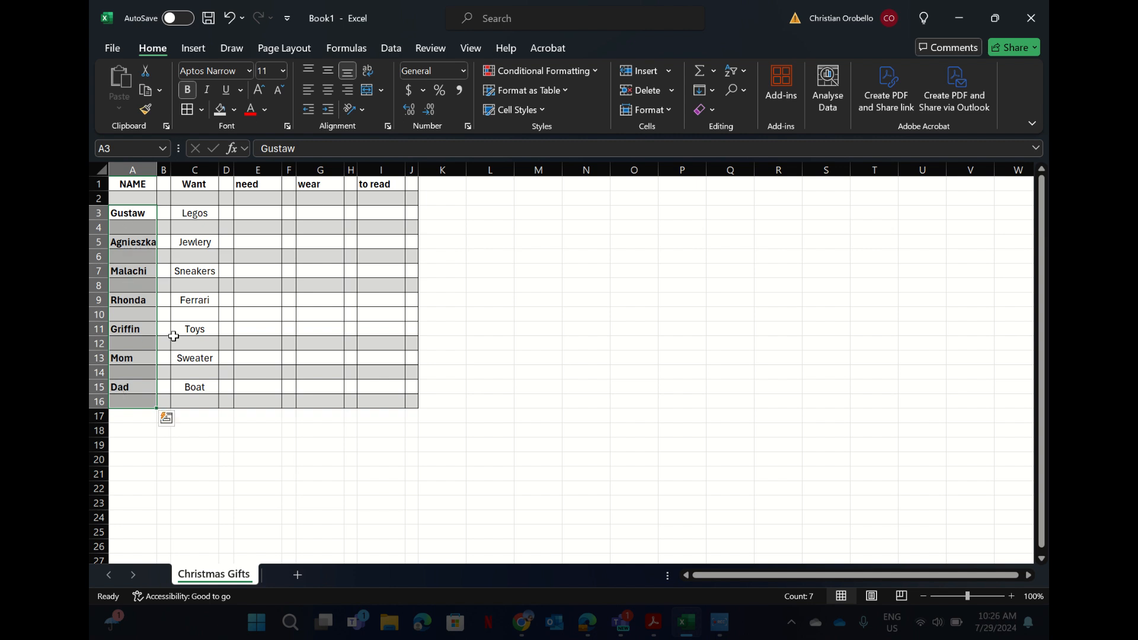
Clear NAME from A1 and set the headers and names to font size 12.
left_click(148, 183)
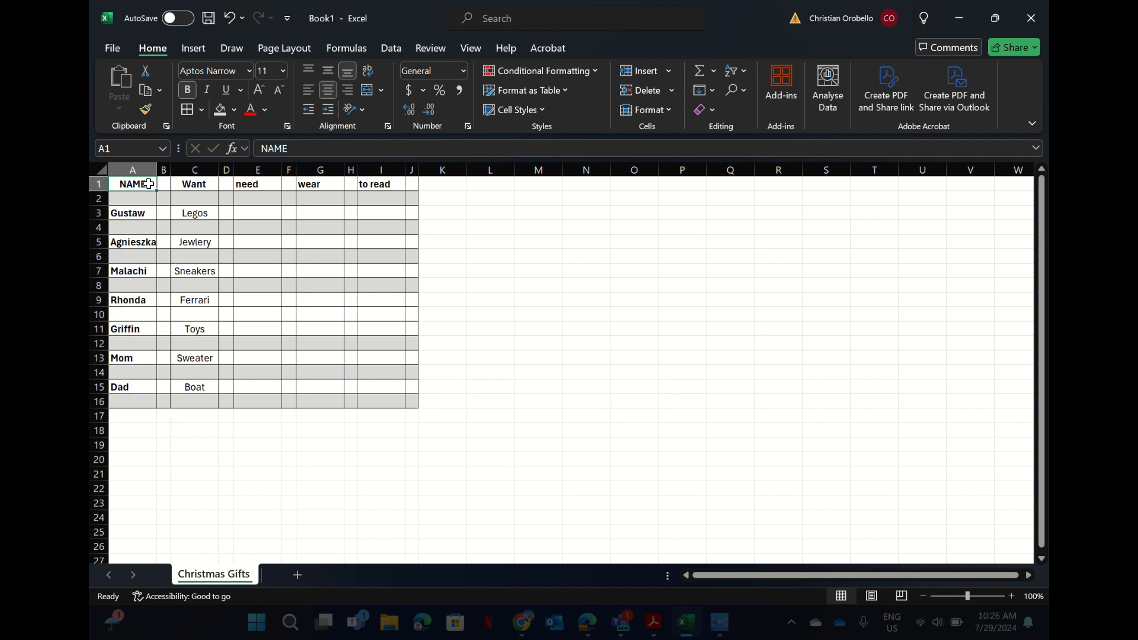
key("Delete")
left_click(267, 230)
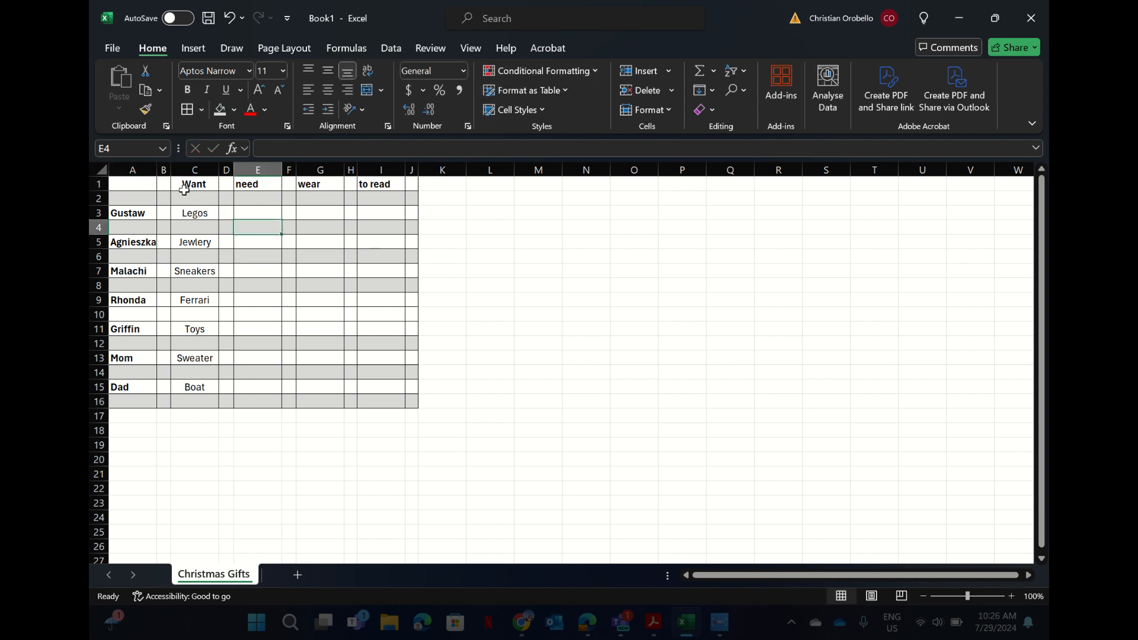
left_click_drag(187, 184, 409, 201)
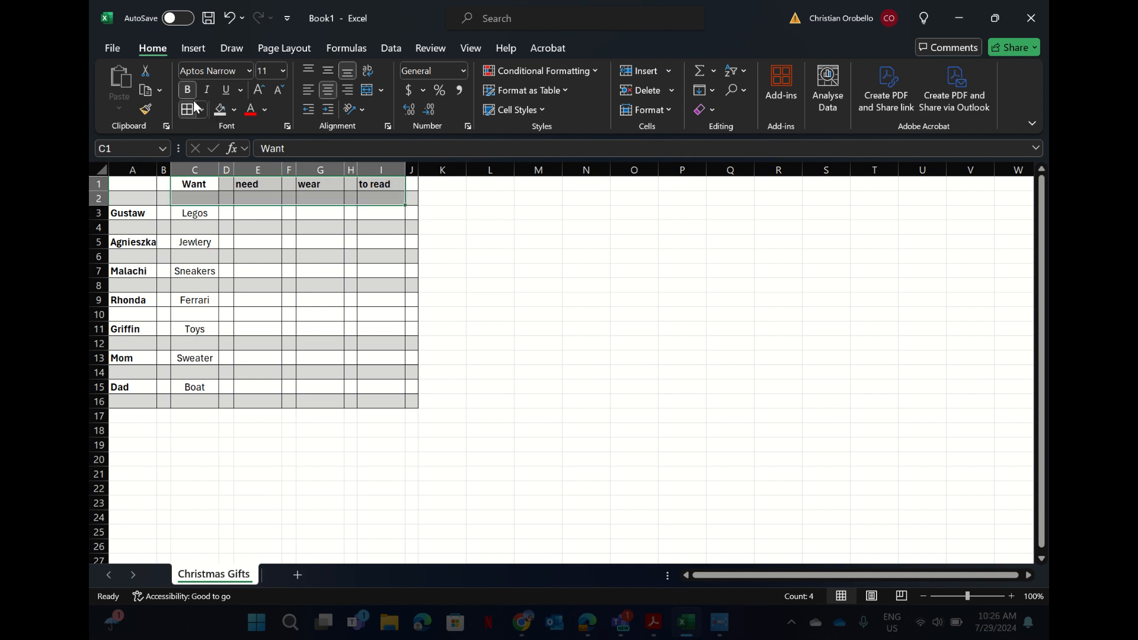
left_click(259, 93)
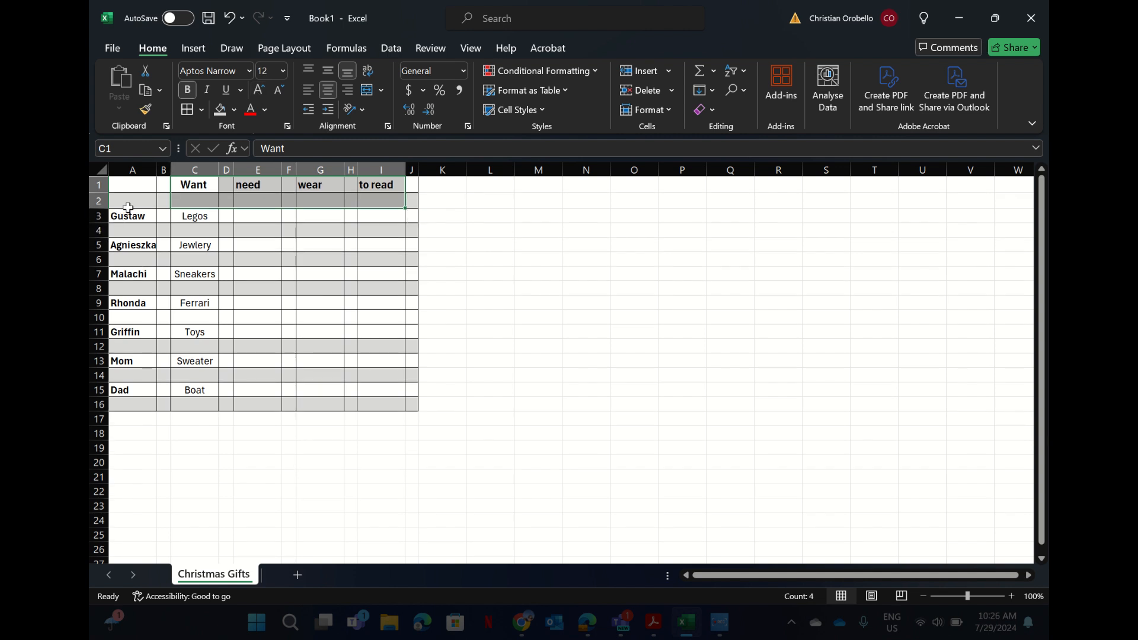
left_click_drag(125, 204, 142, 389)
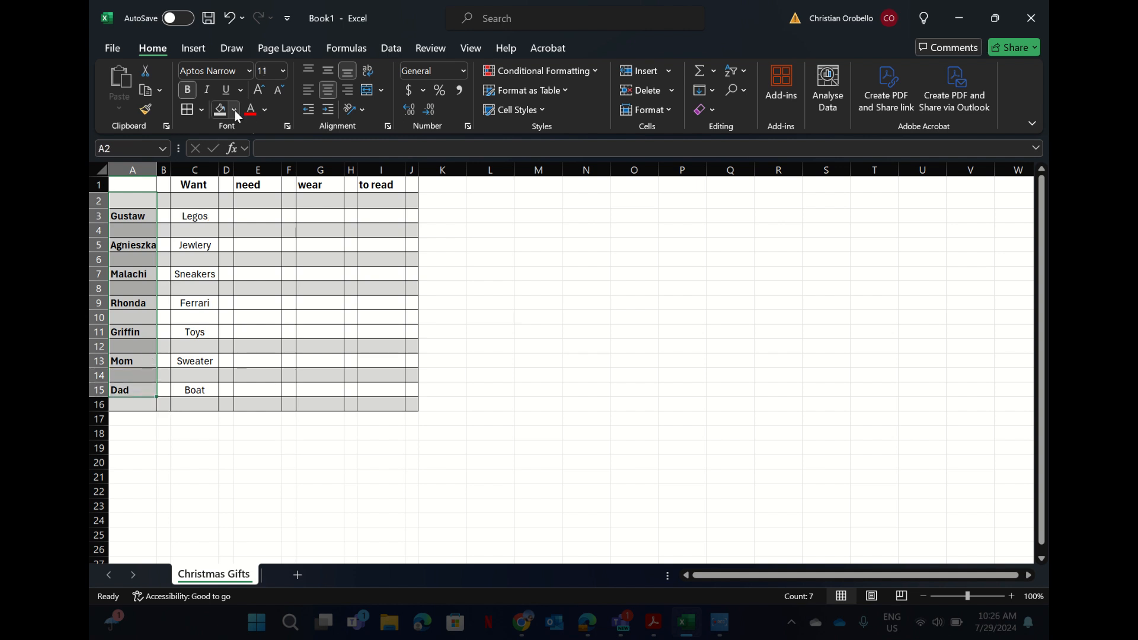
left_click(260, 89)
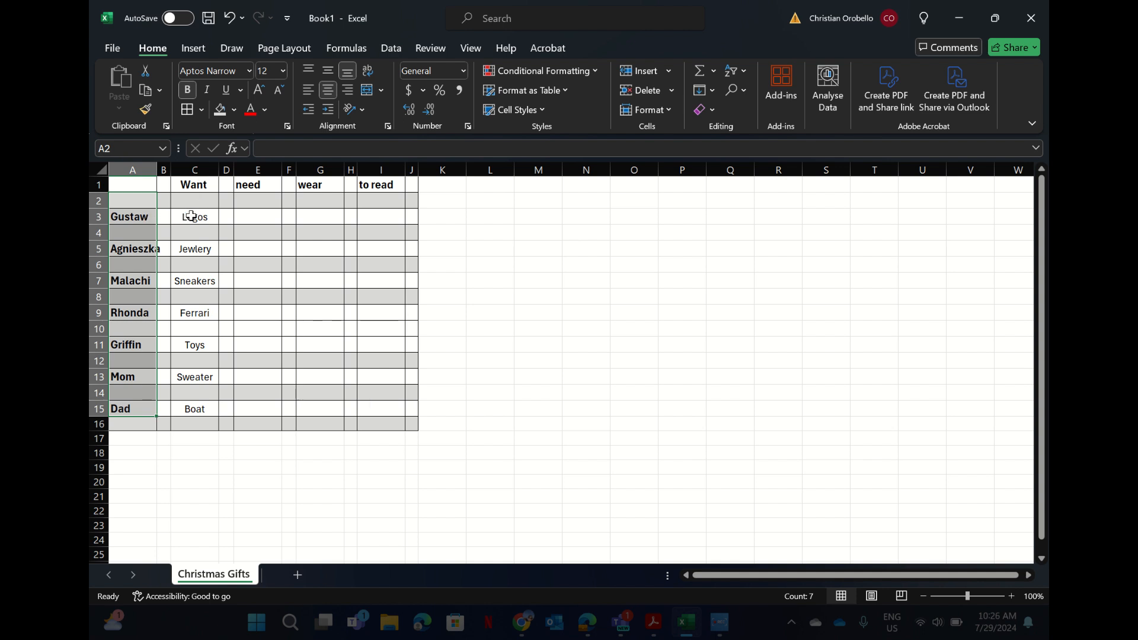
left_click(256, 217)
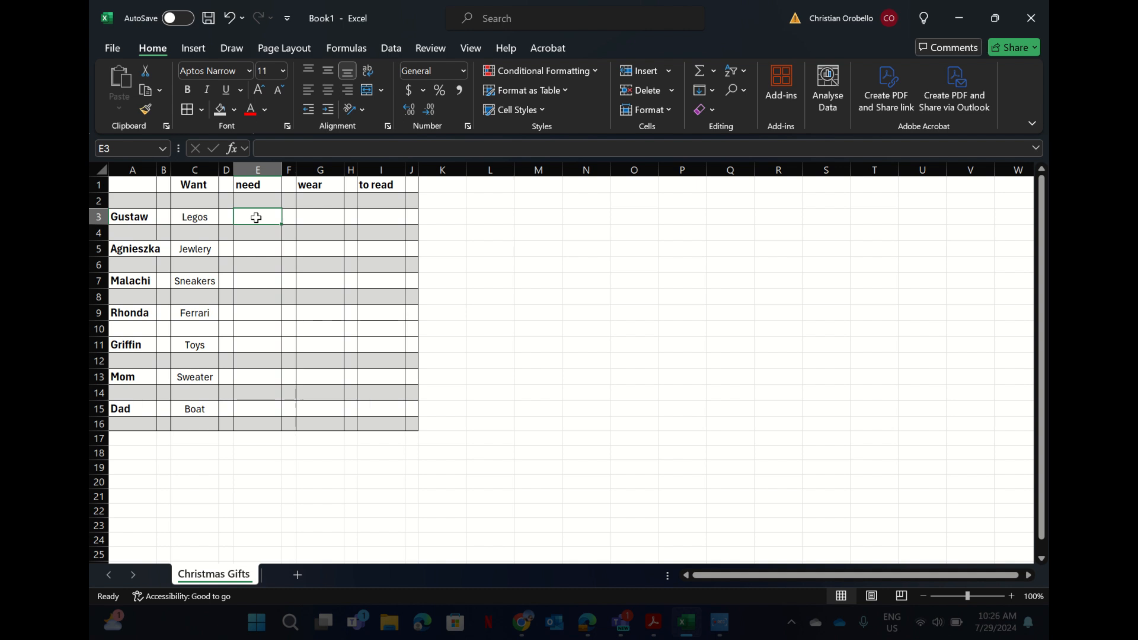
Enter Pants in E3 and centre all text in the A1:J16 gift table.
type("Pants")
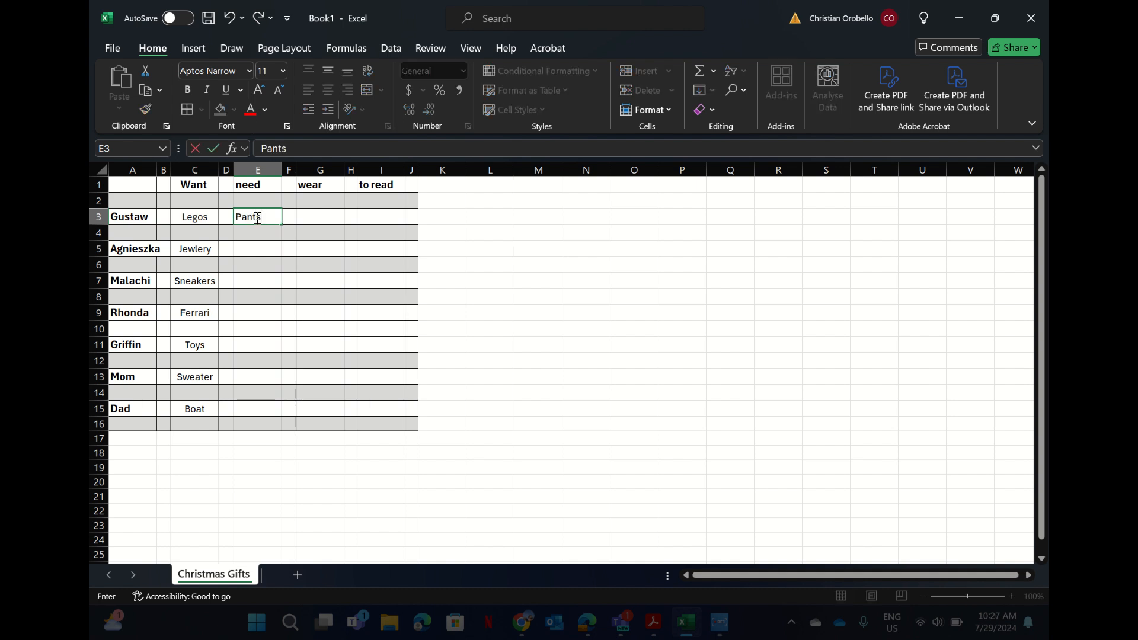
left_click(259, 253)
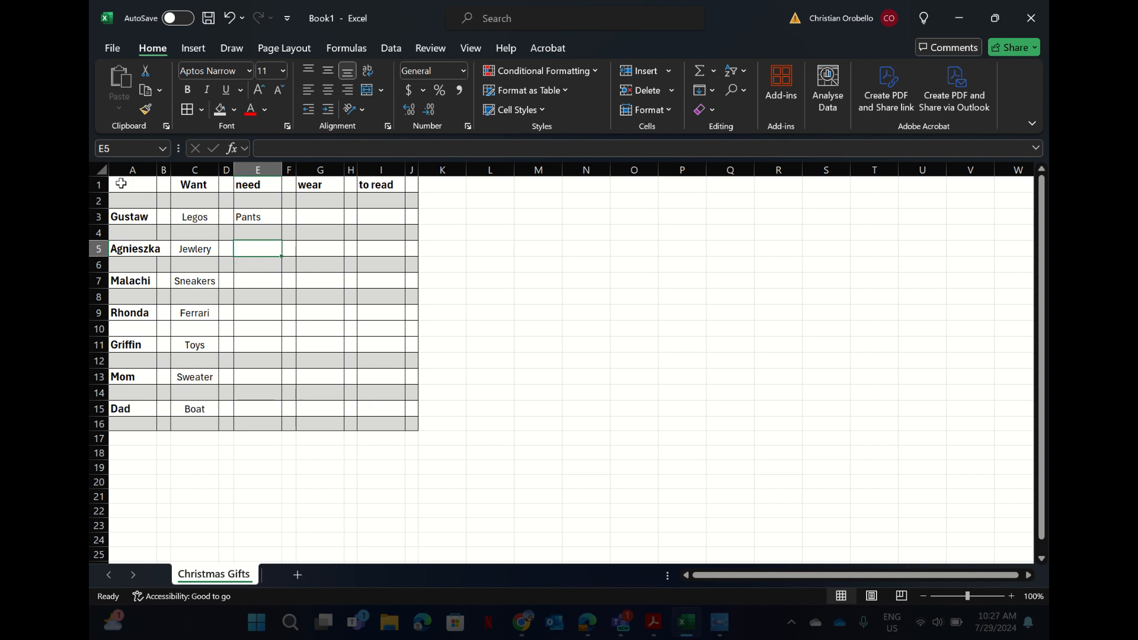
left_click_drag(124, 184, 411, 424)
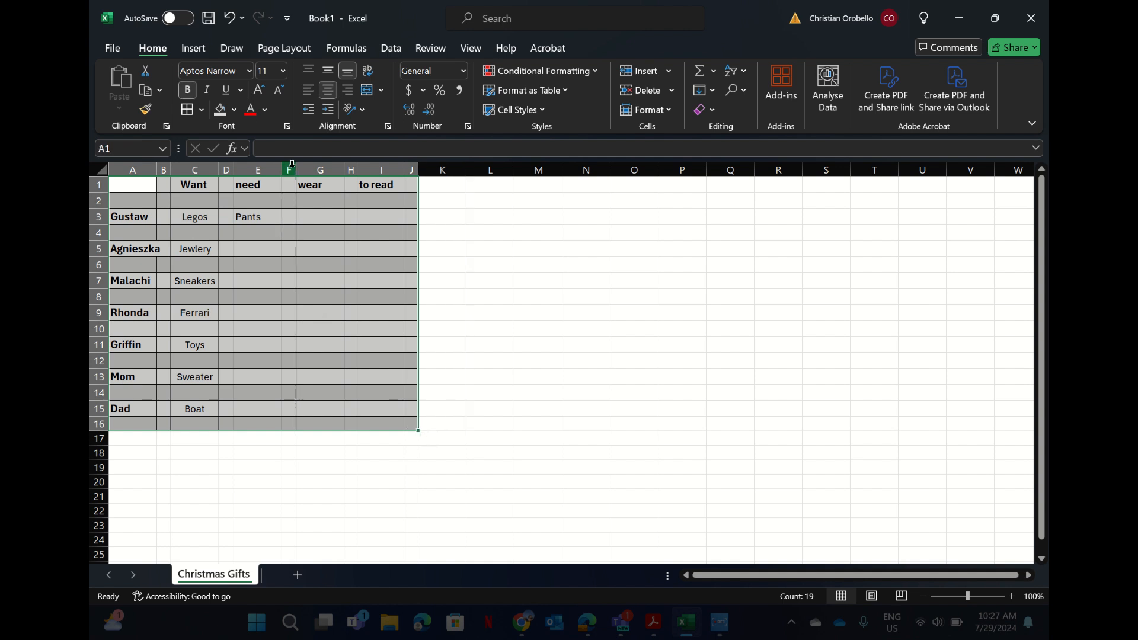
left_click(328, 90)
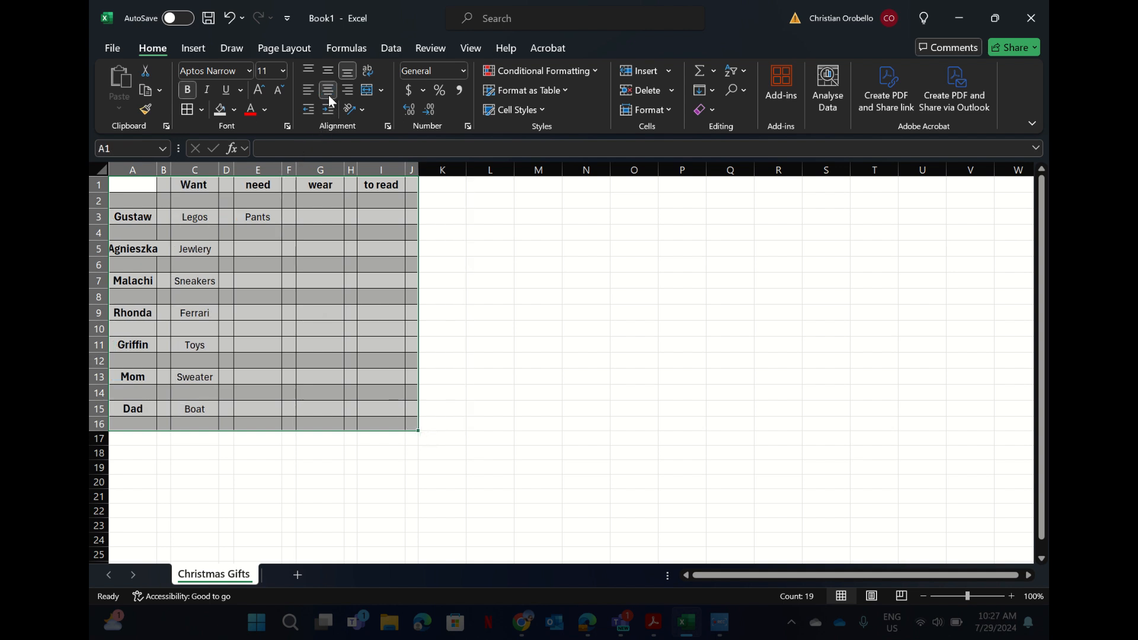
AutoFit column A so the longest name, Agnieszka, fits fully.
left_click(268, 287)
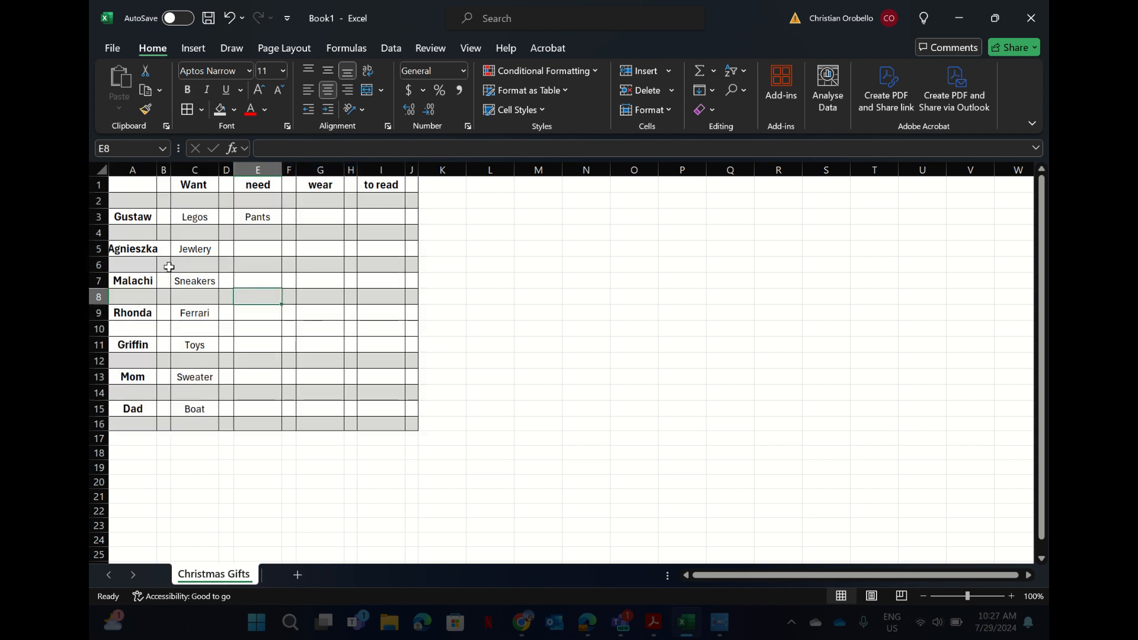
left_click(142, 249)
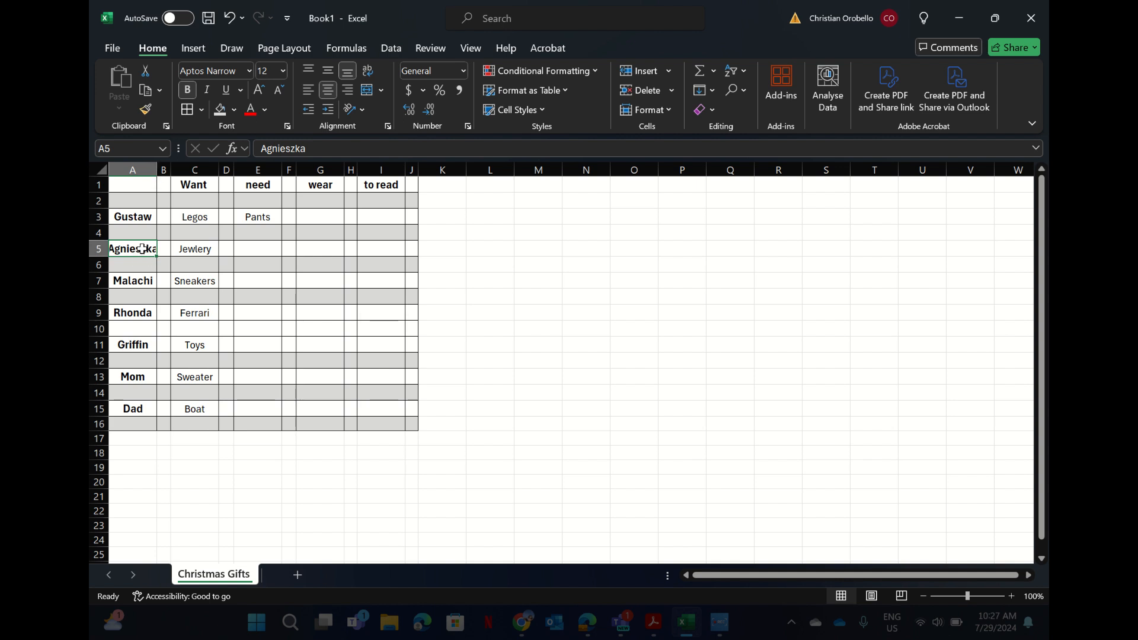
double_click(158, 170)
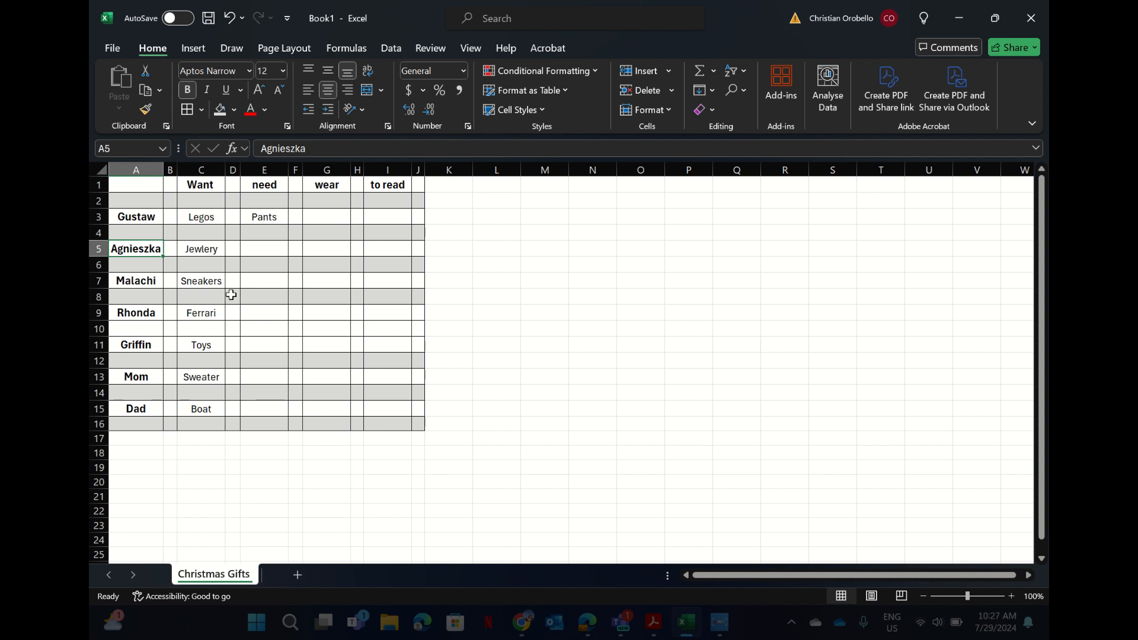
Enter Shoes, Socks and Computer in E5, E7 and E9, and widen column E slightly.
left_click(274, 247)
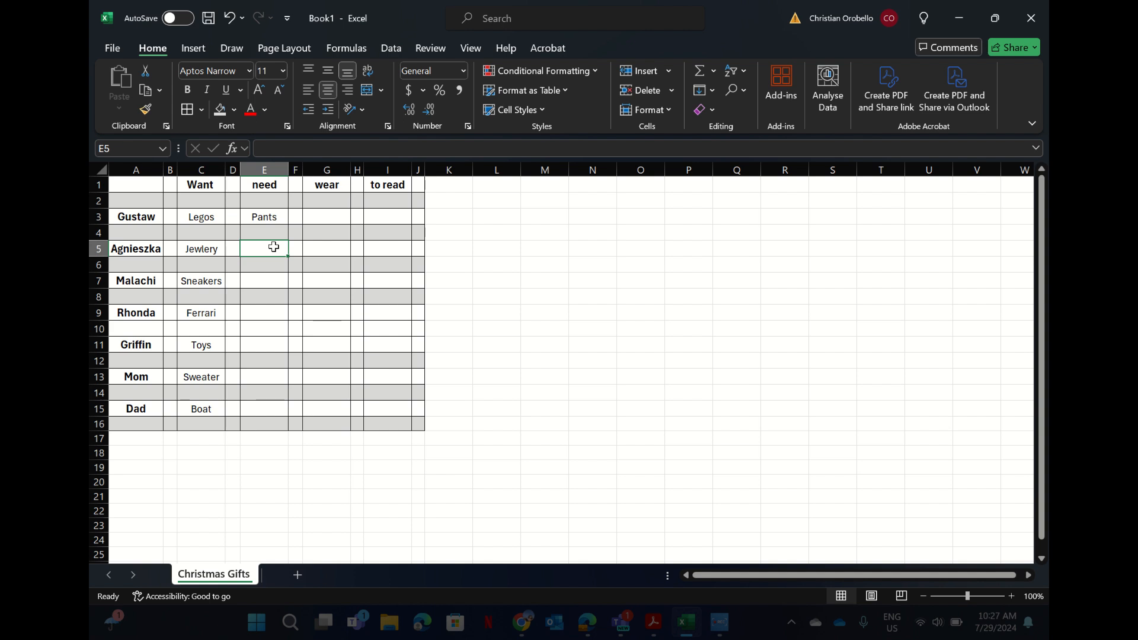
type("Shoes")
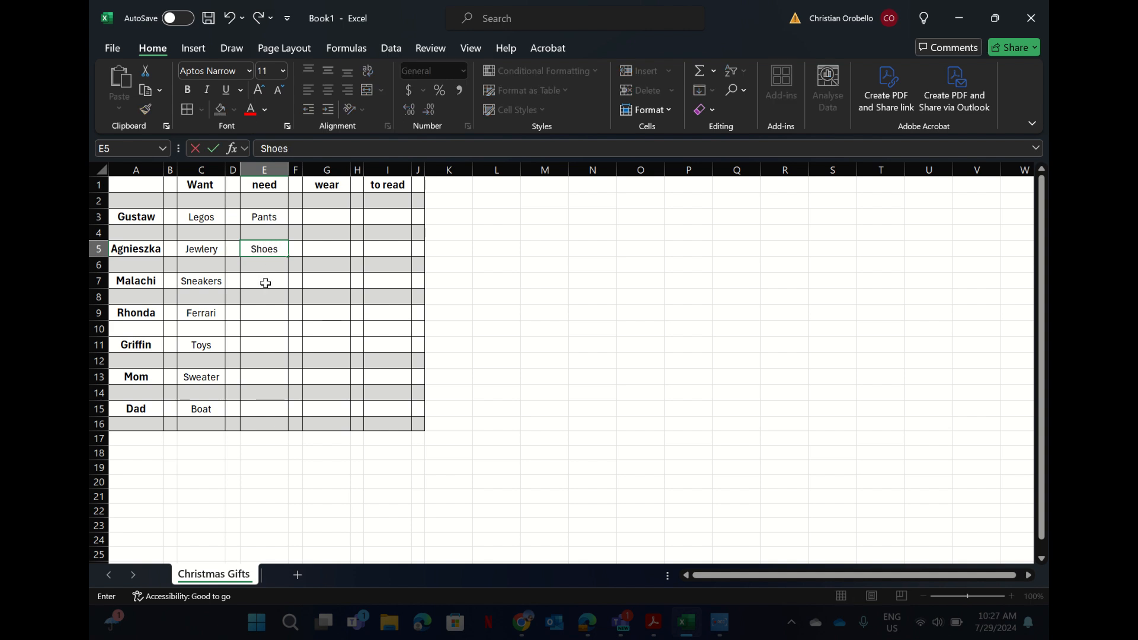
left_click(266, 281)
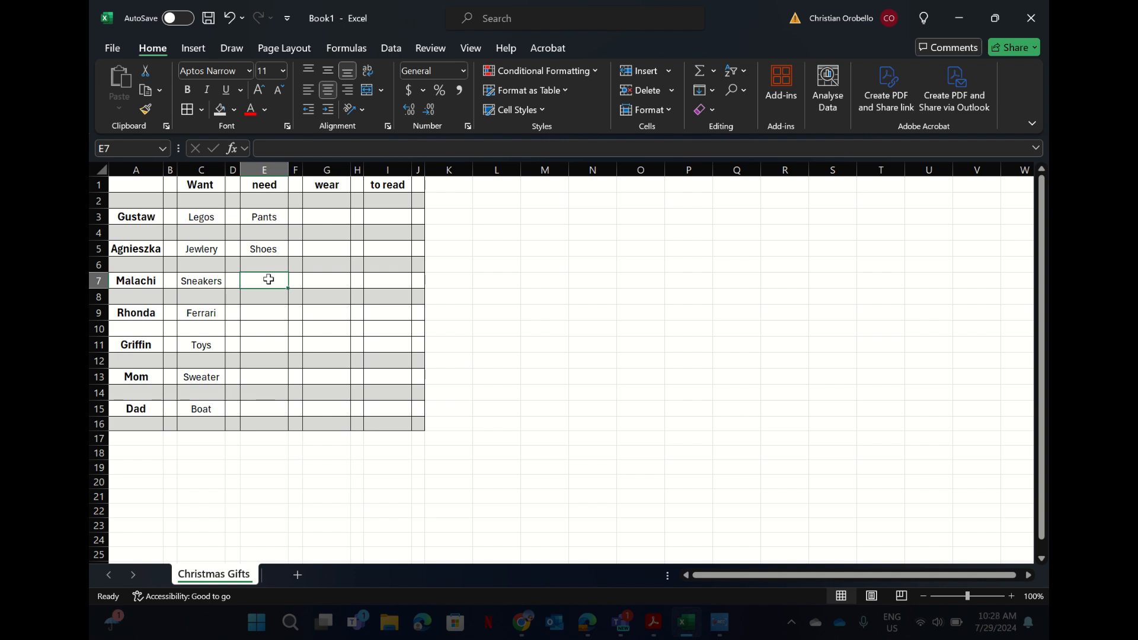
type("Socks")
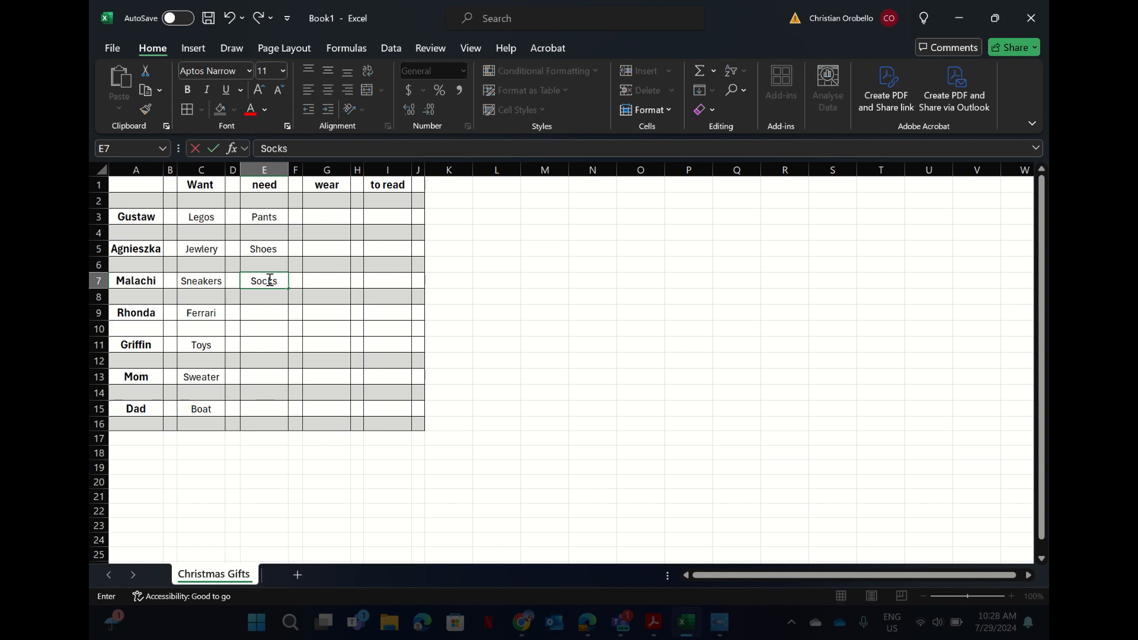
left_click(263, 316)
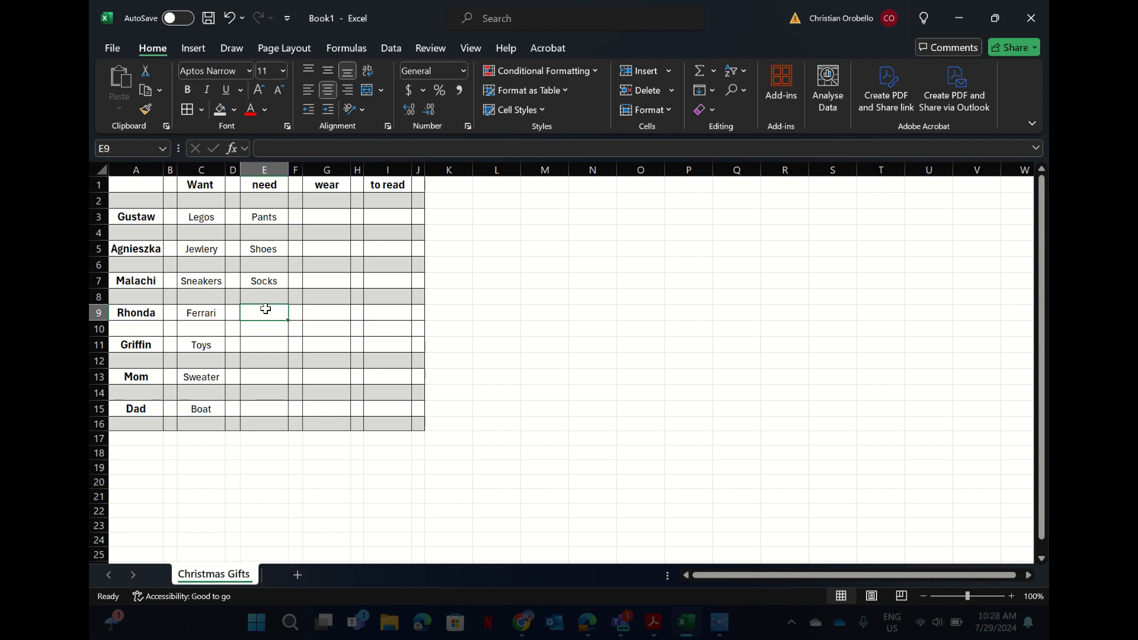
type("Computer")
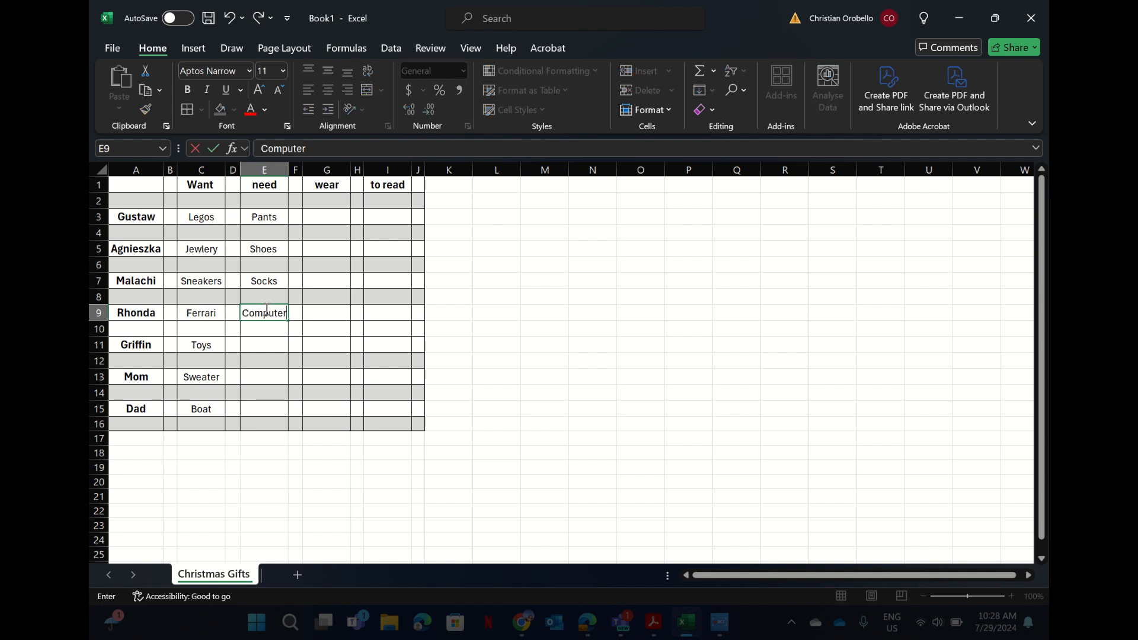
left_click(268, 355)
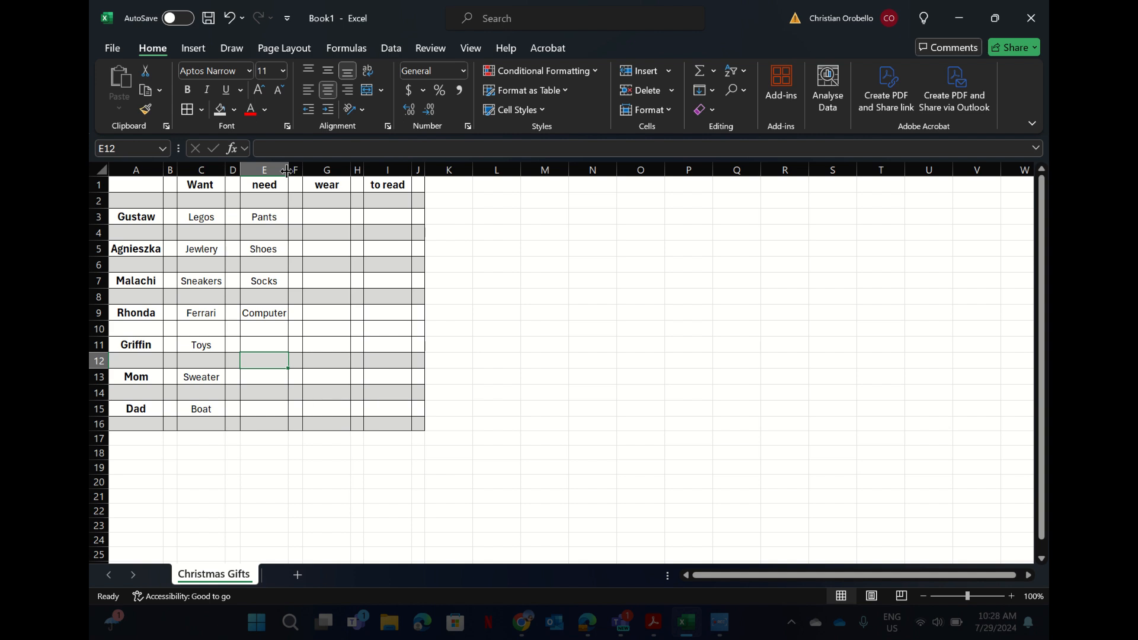
left_click_drag(287, 171, 288, 171)
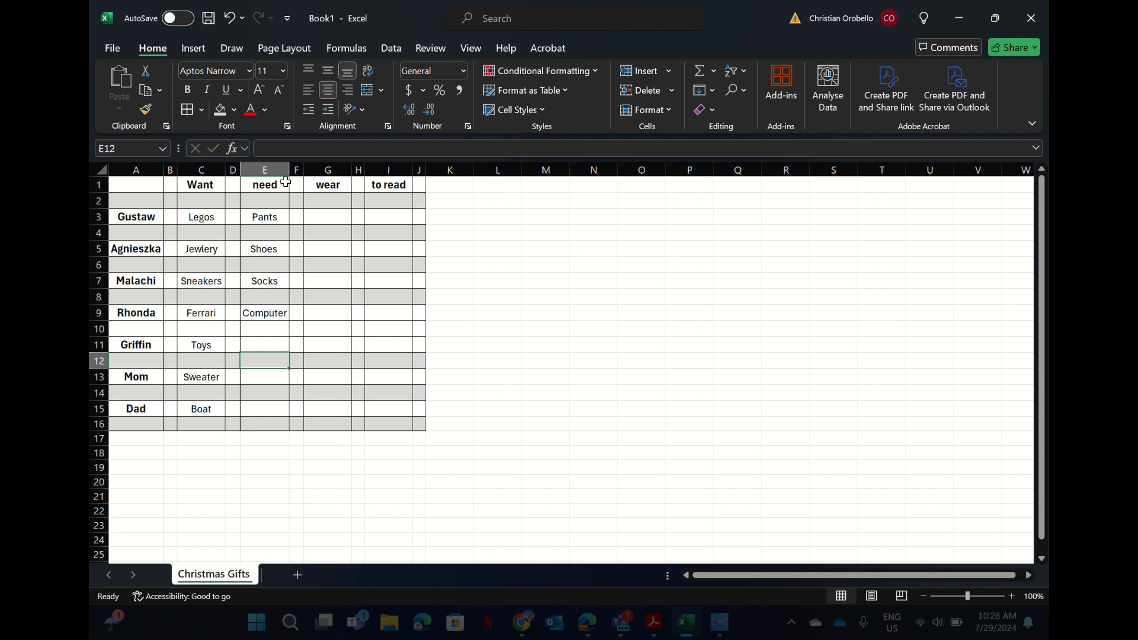
Enter Bed, spoon and Tie in E11, E13 and E15.
left_click(272, 348)
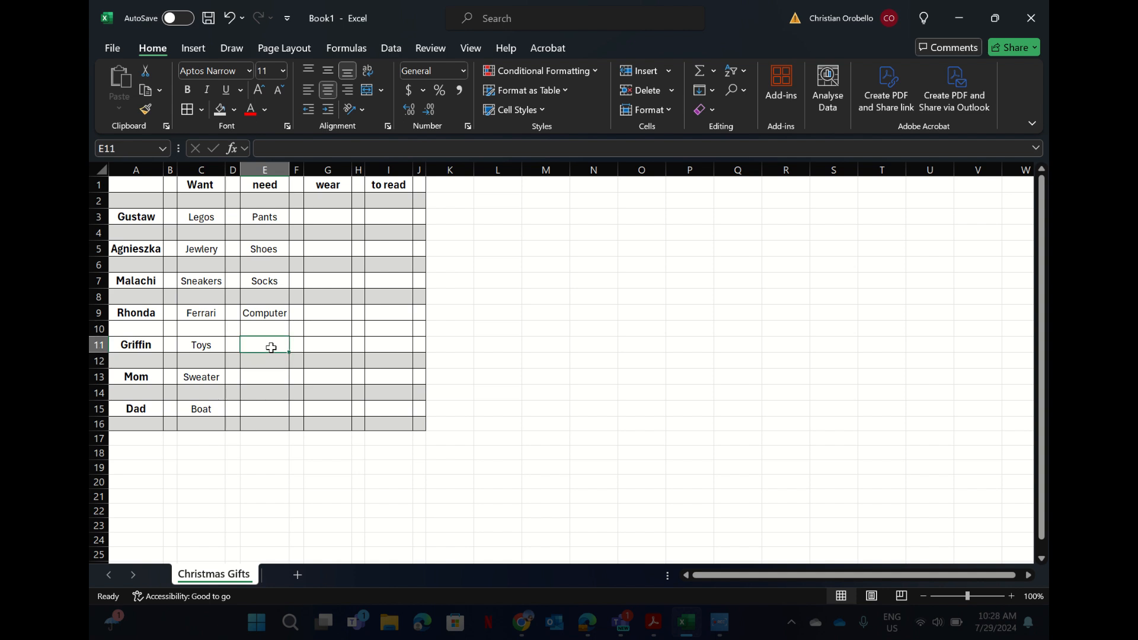
type("Bed")
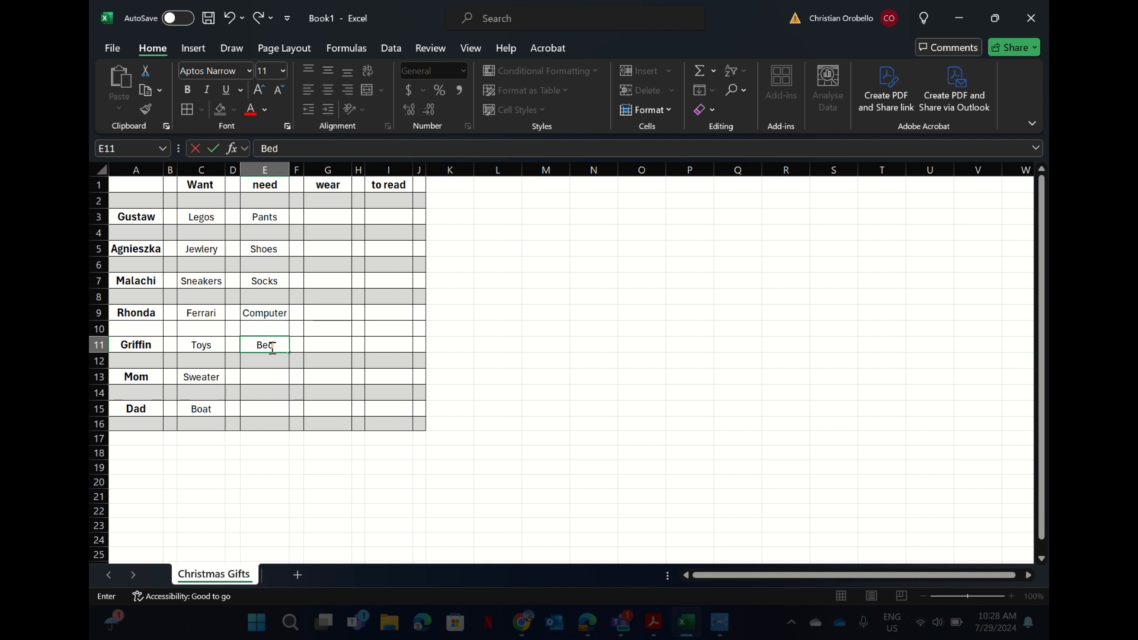
left_click(270, 380)
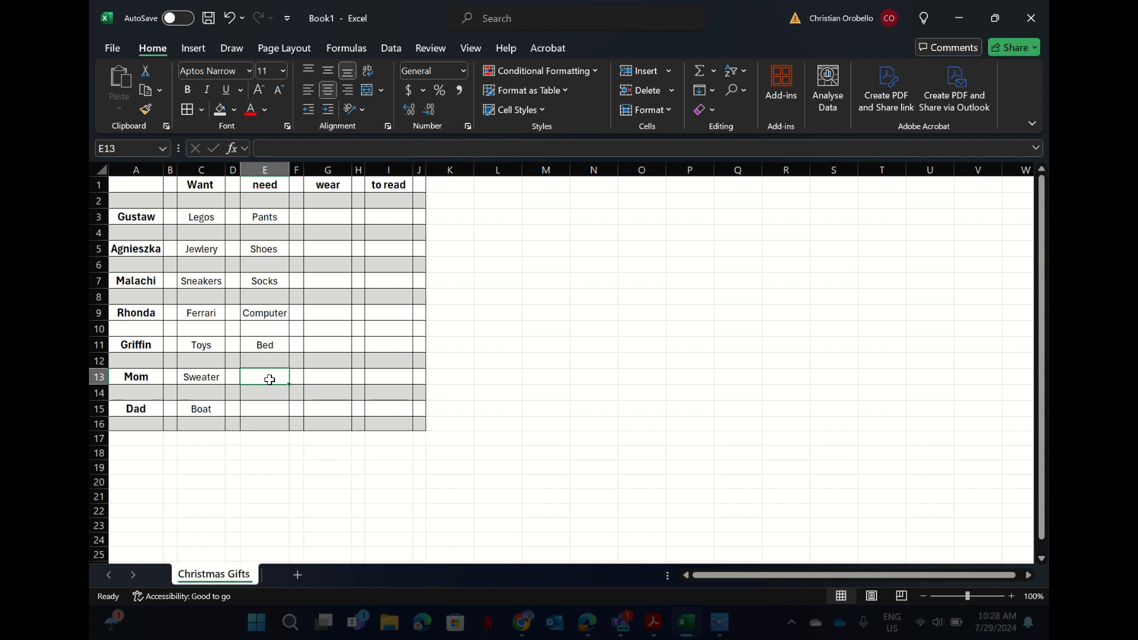
type("spoon")
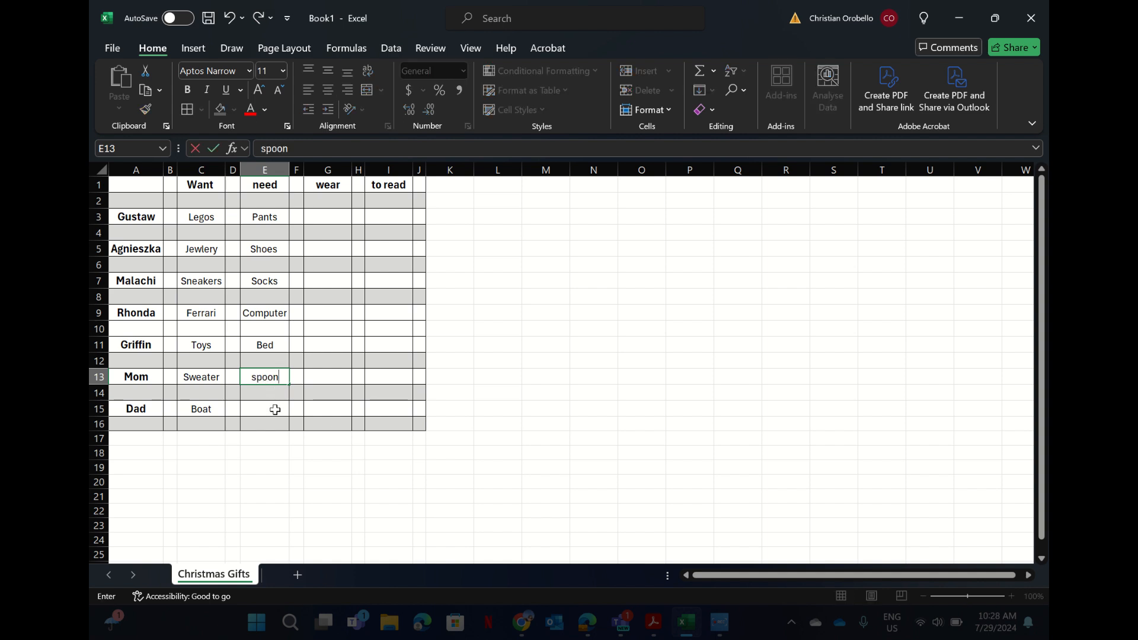
left_click(275, 409)
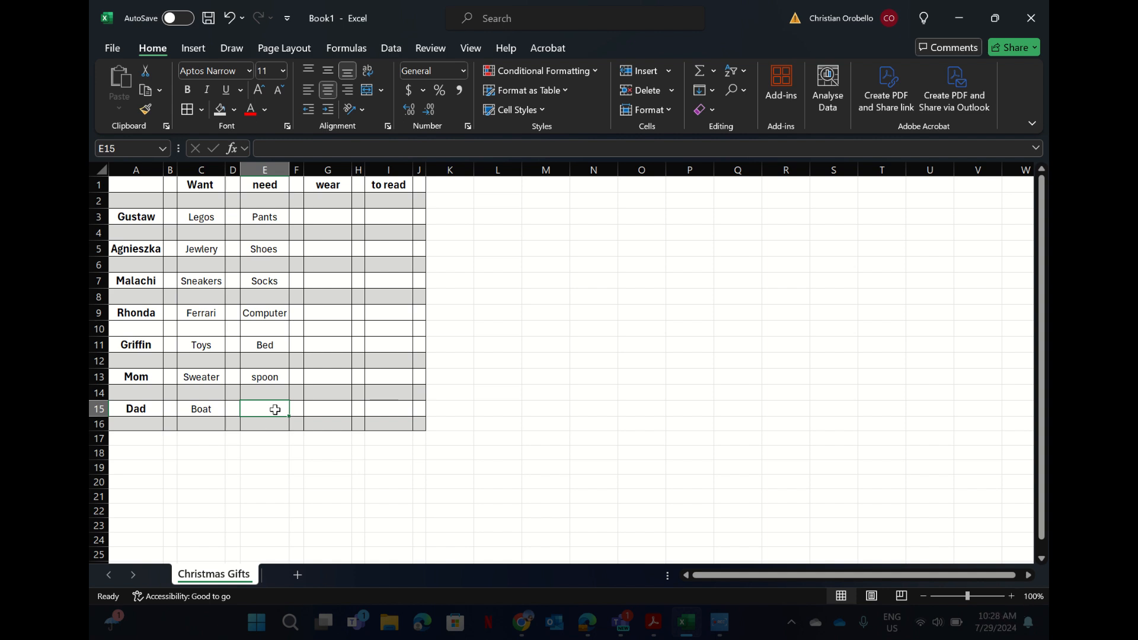
type("Tie")
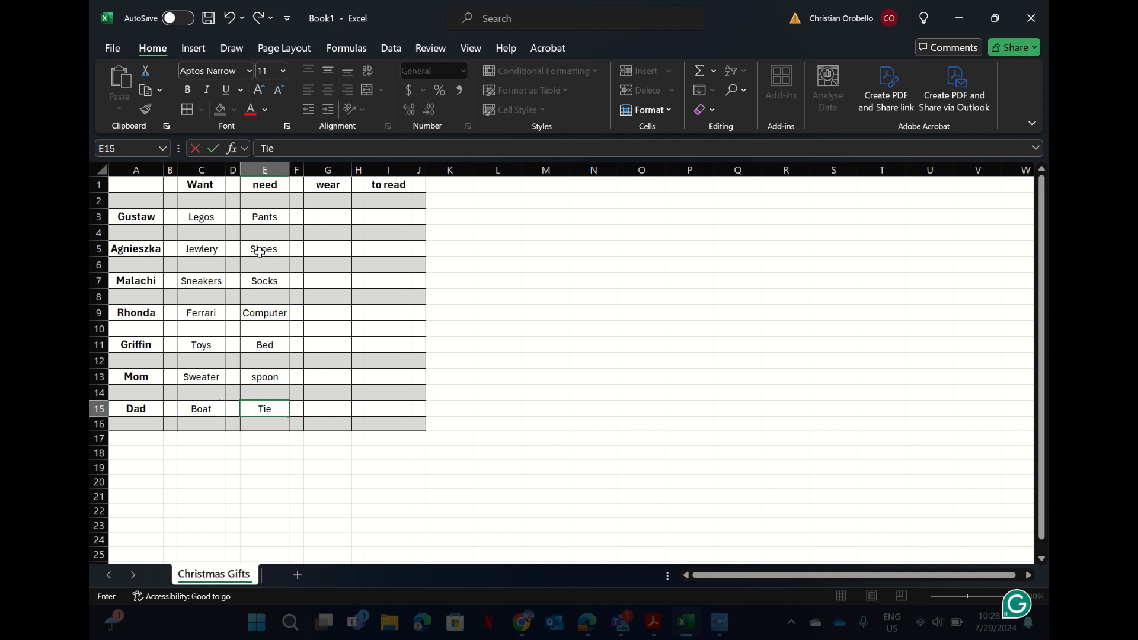
Change spoon to Spoon in E13 and the E1 header to Need.
double_click(261, 376)
double_click(259, 376)
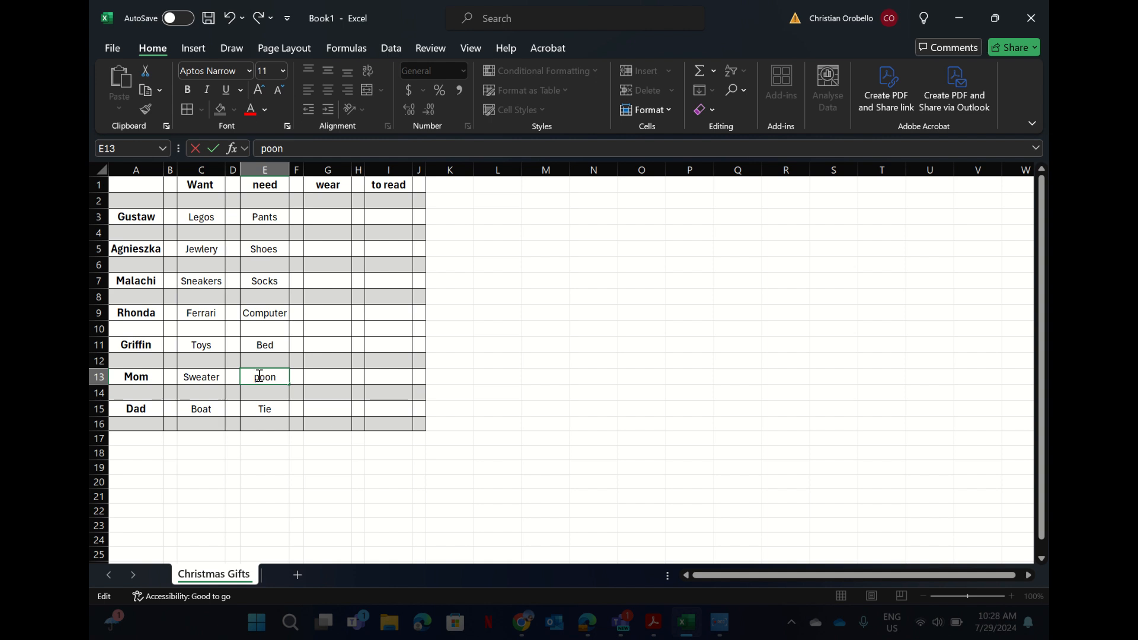
type("Spoon")
double_click(262, 186)
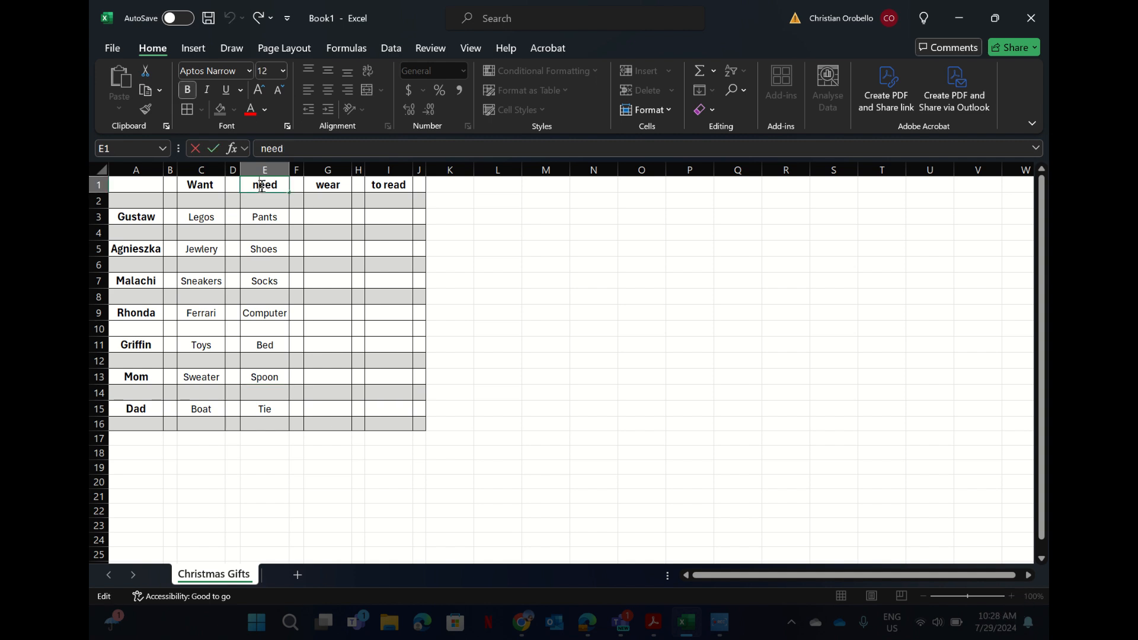
key("BackSpace")
type("N")
key("ctrl+Return")
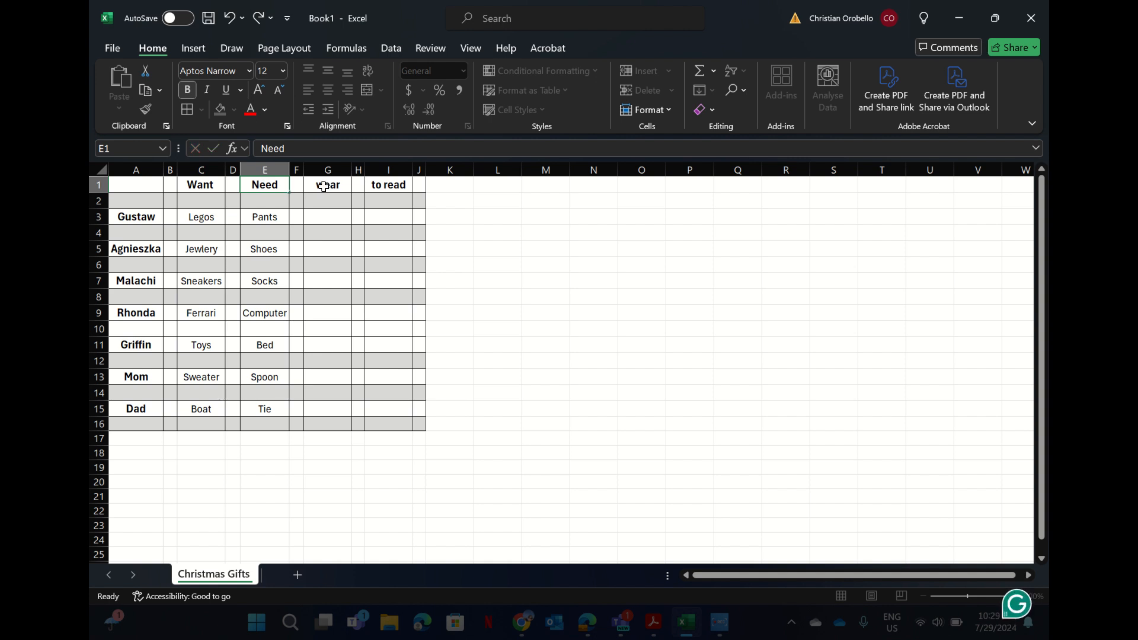
Capitalise the G1 and I1 headers to Wear and to Read.
double_click(323, 187)
key("BackSpace")
type("W")
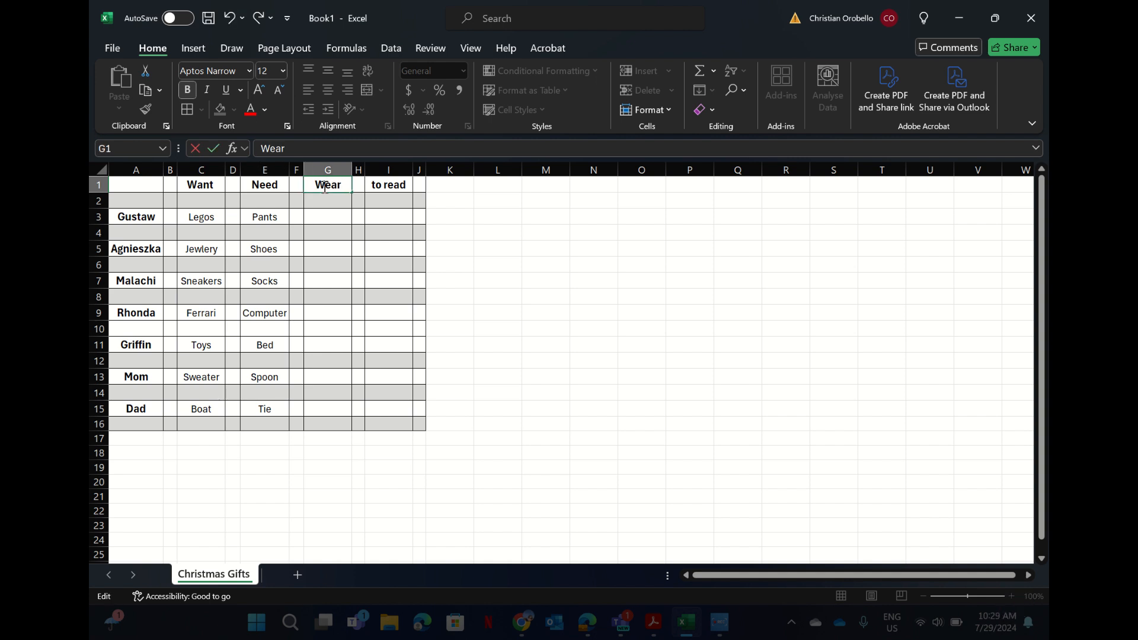
key("ctrl+Return")
double_click(388, 187)
key("BackSpace")
type("R")
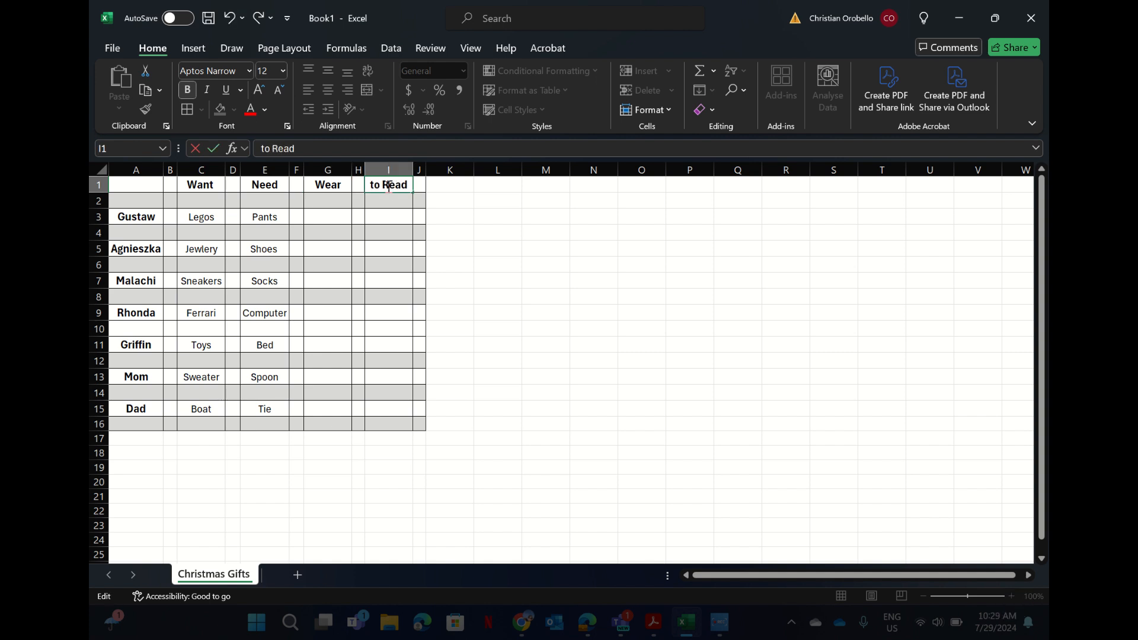
left_click(336, 217)
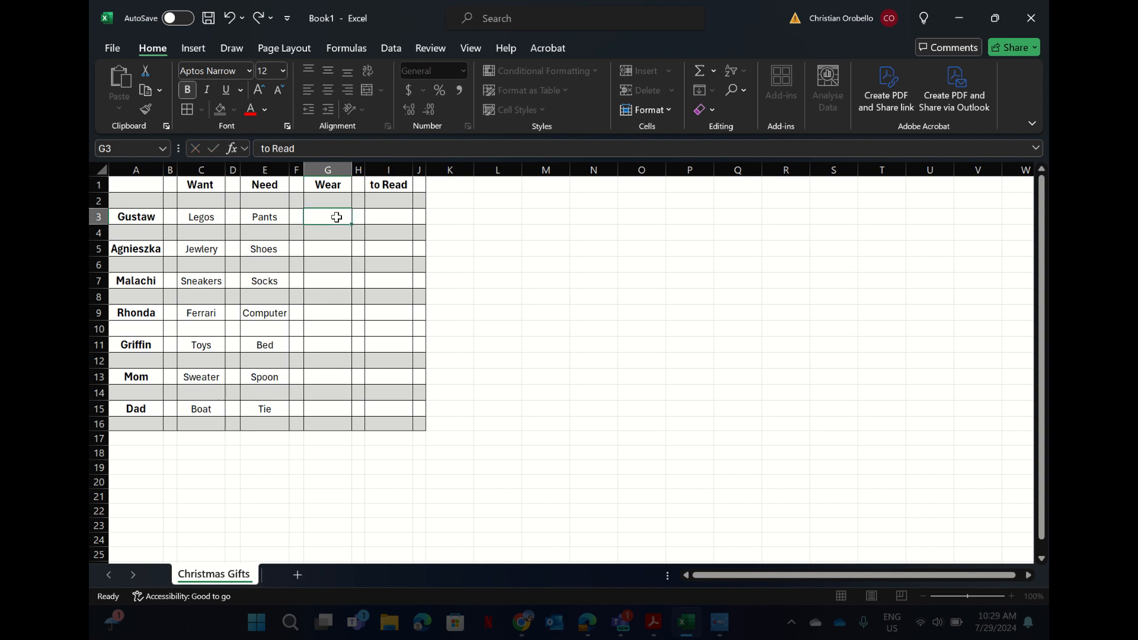
Enter Shirt in G3 and copy it.
type("Shirt")
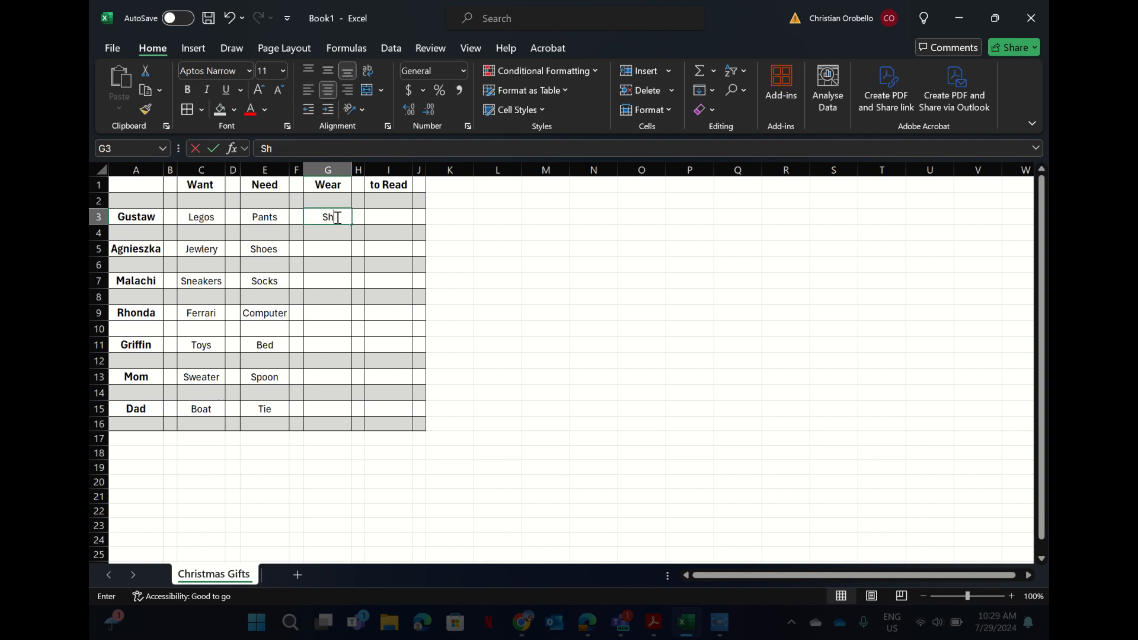
left_click(333, 251)
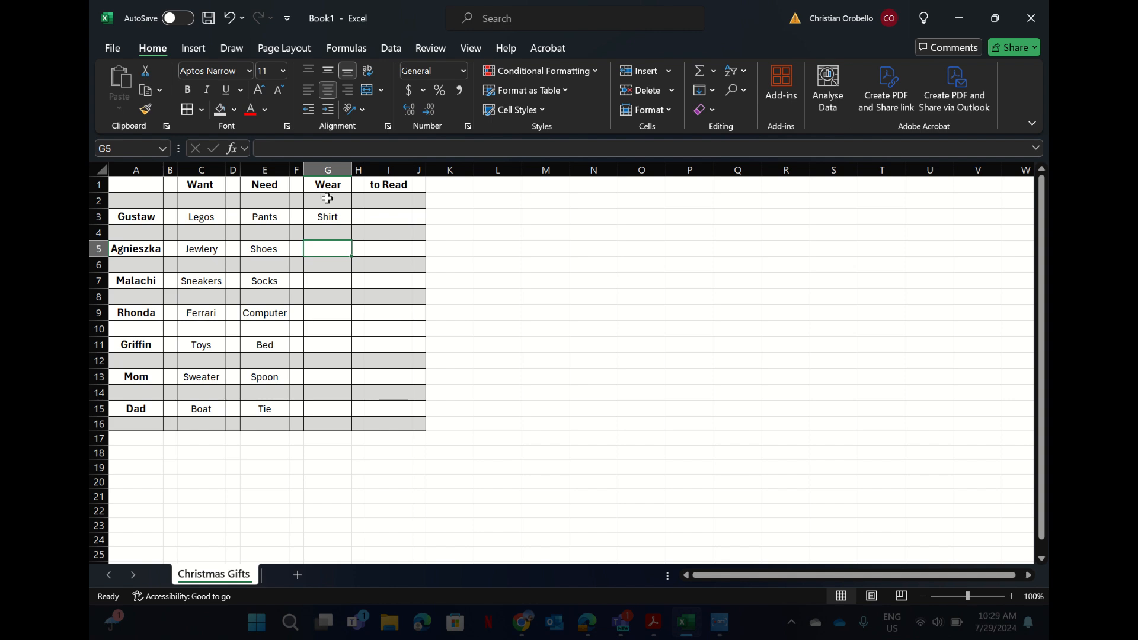
left_click(327, 217)
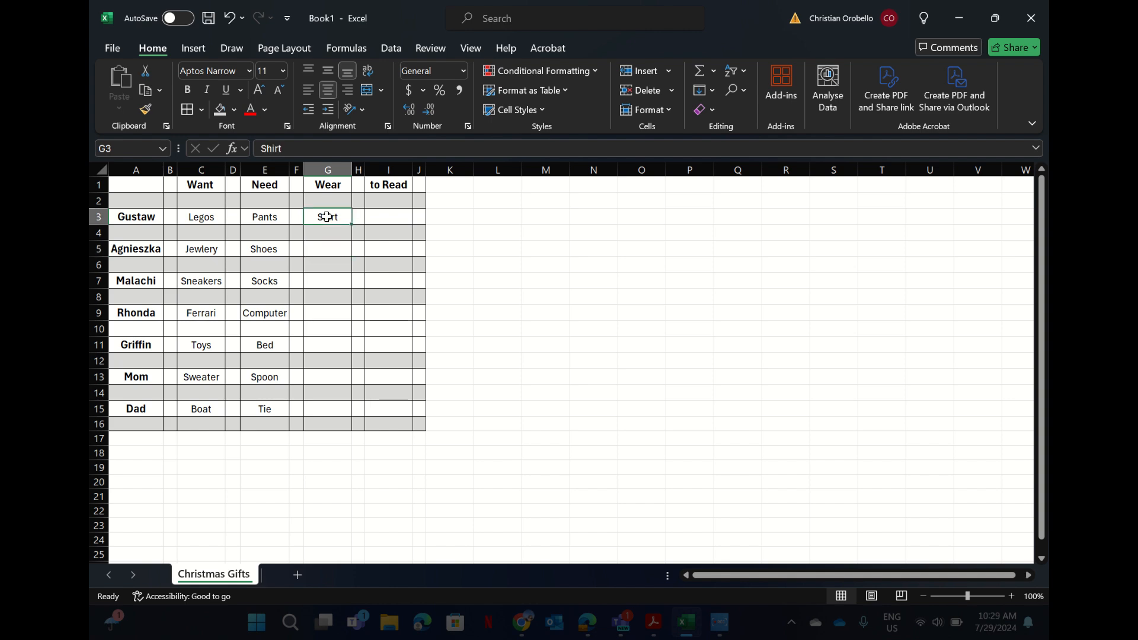
right_click(327, 216)
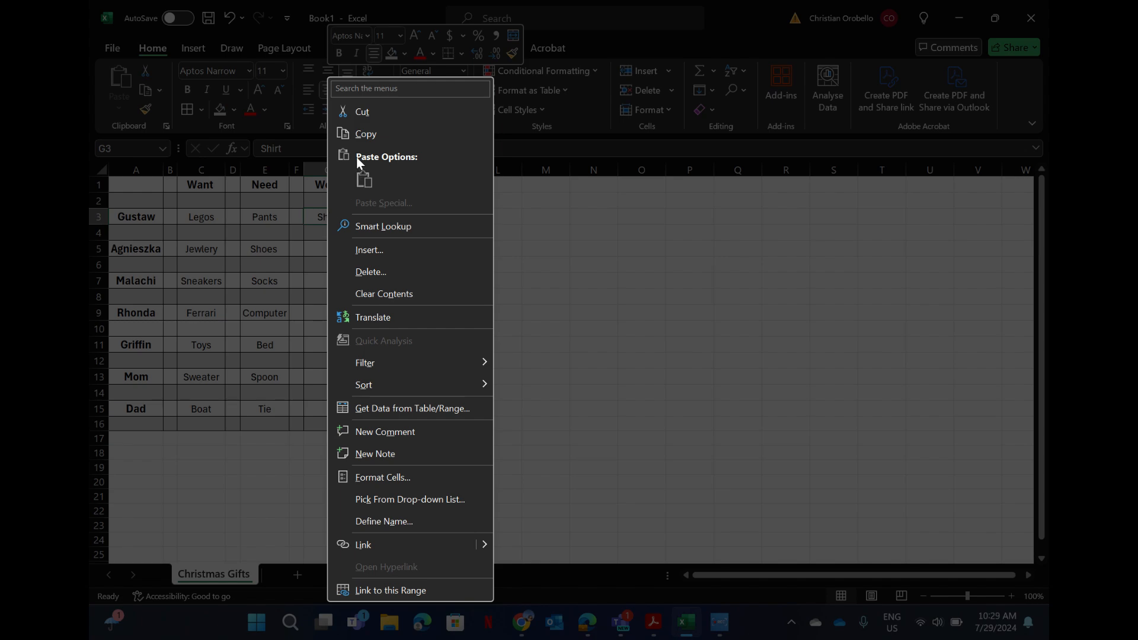
left_click(363, 134)
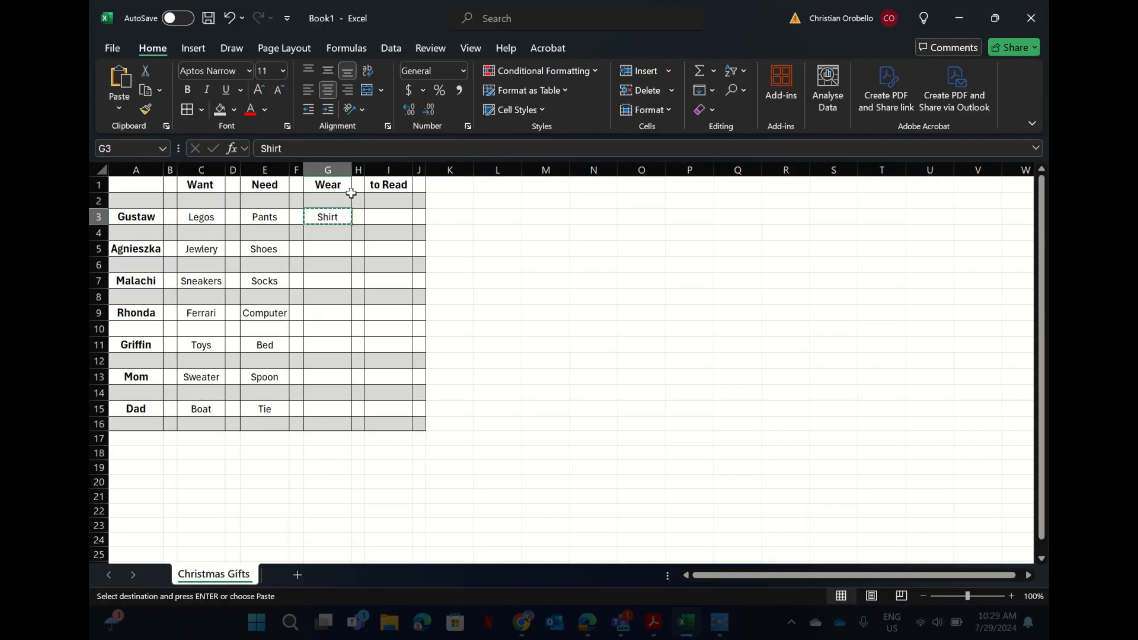
Paste Shirt into G5, G7, G9, G11, G13 and G15.
left_click(337, 252)
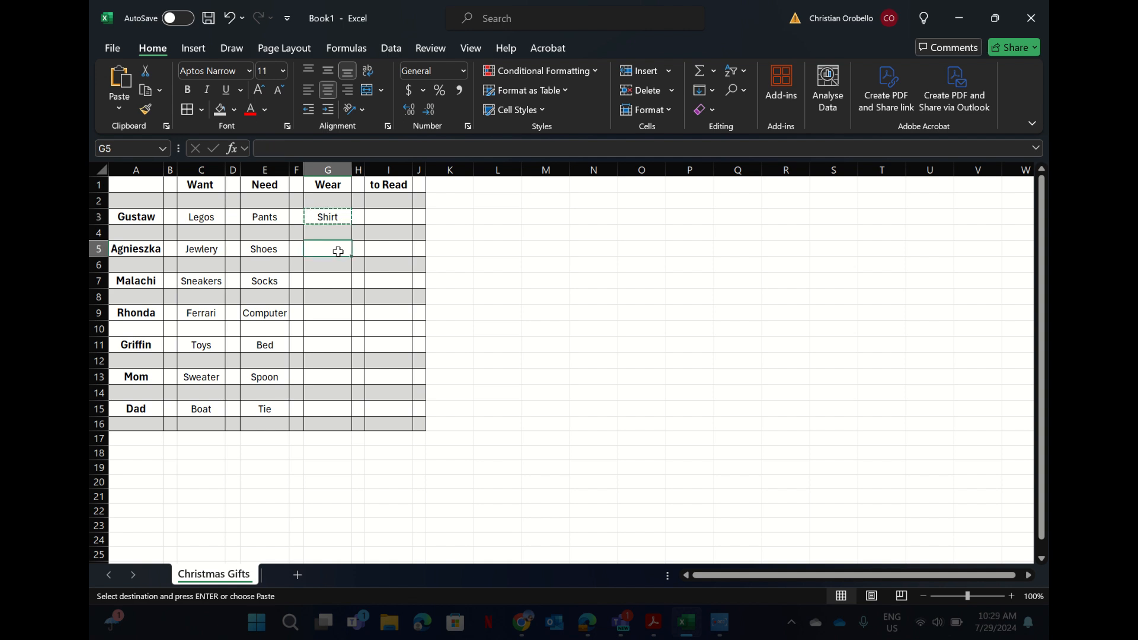
type("Shirt")
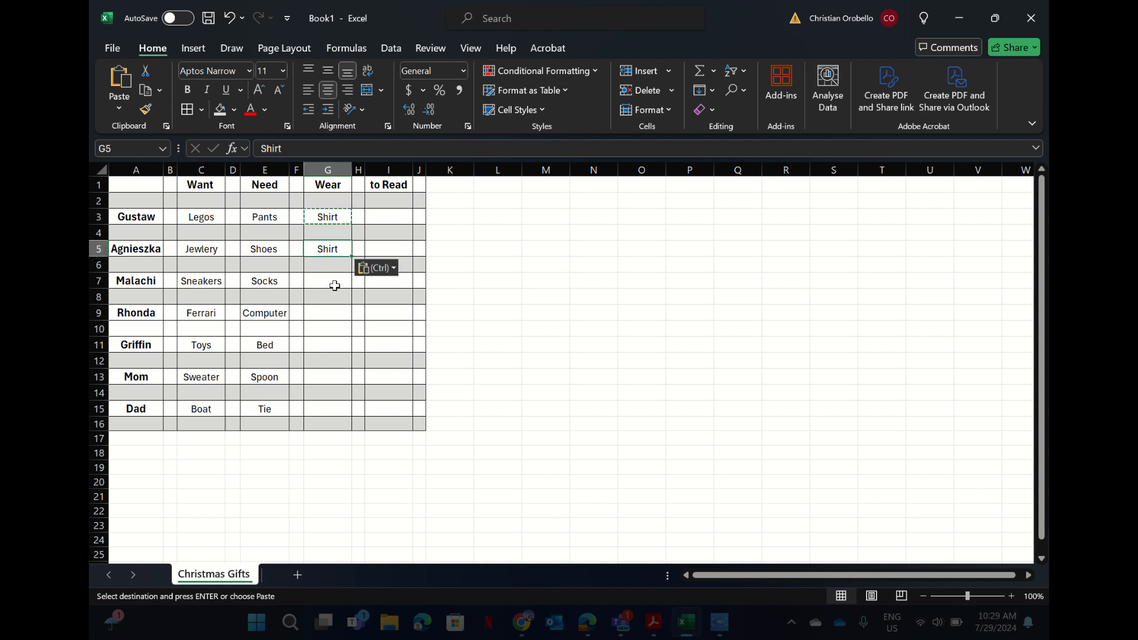
left_click(333, 283)
type("Shirt")
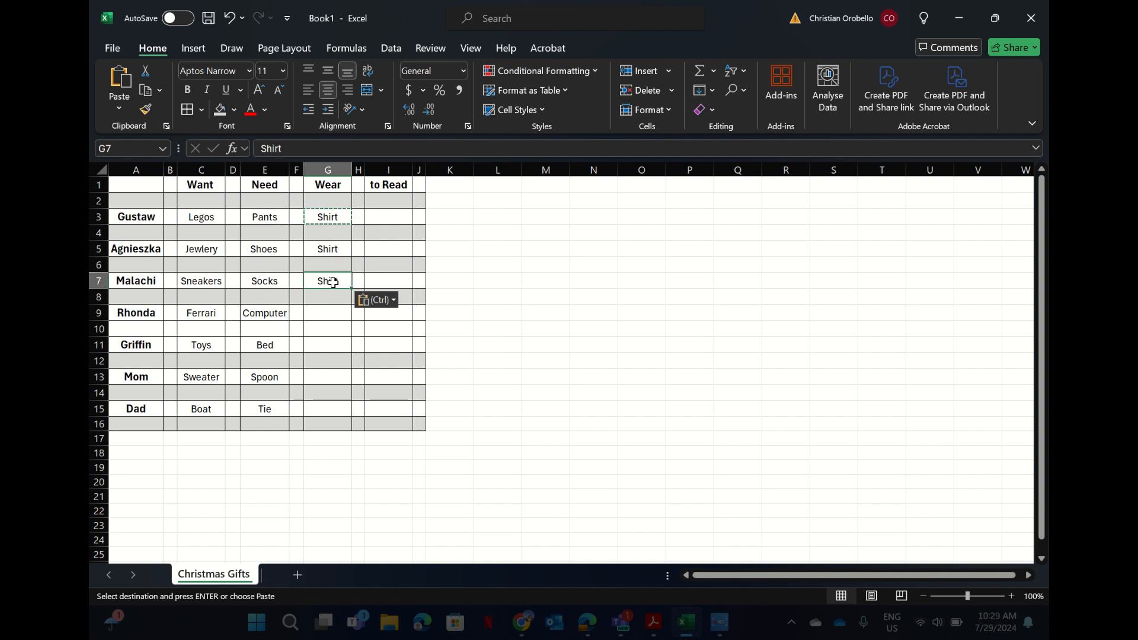
left_click(330, 317)
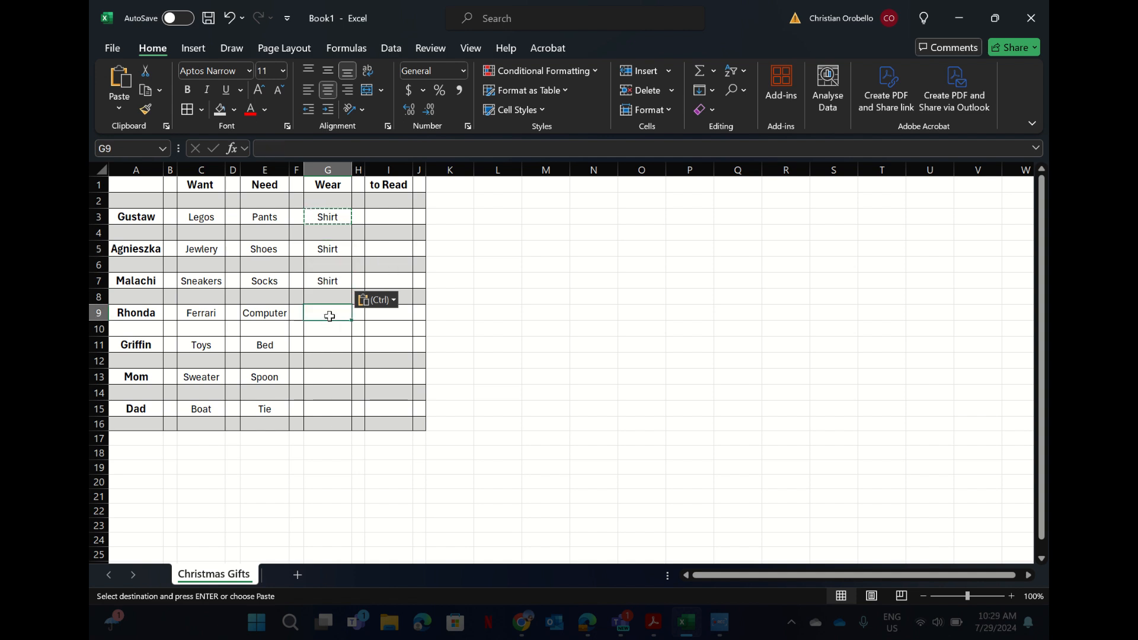
type("Shirt")
left_click(326, 344)
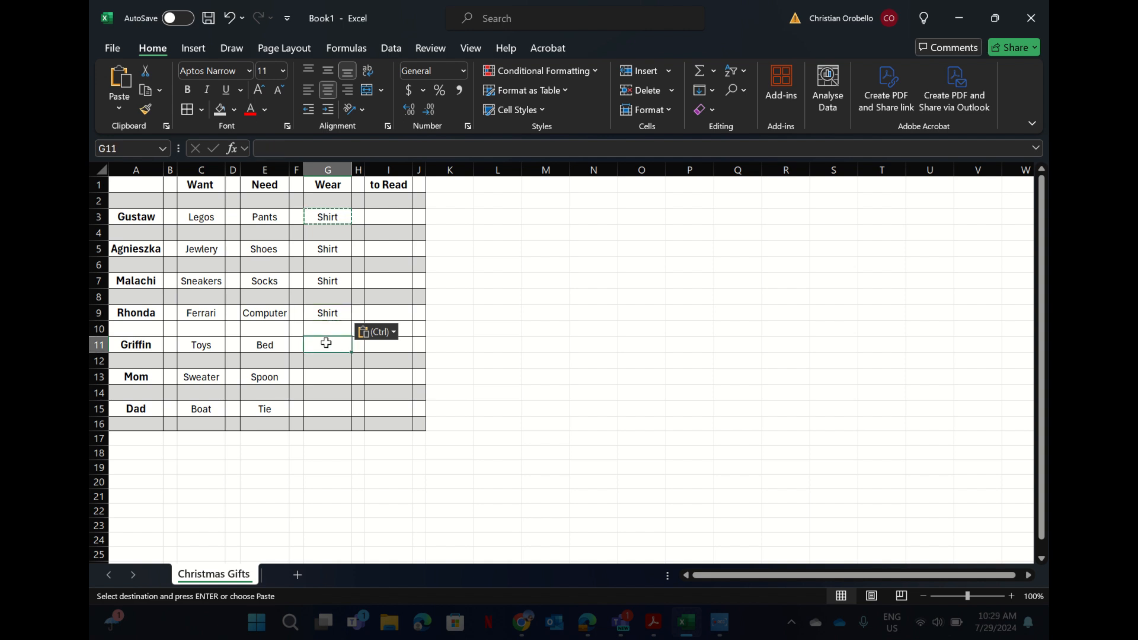
key("ctrl+v")
left_click(328, 378)
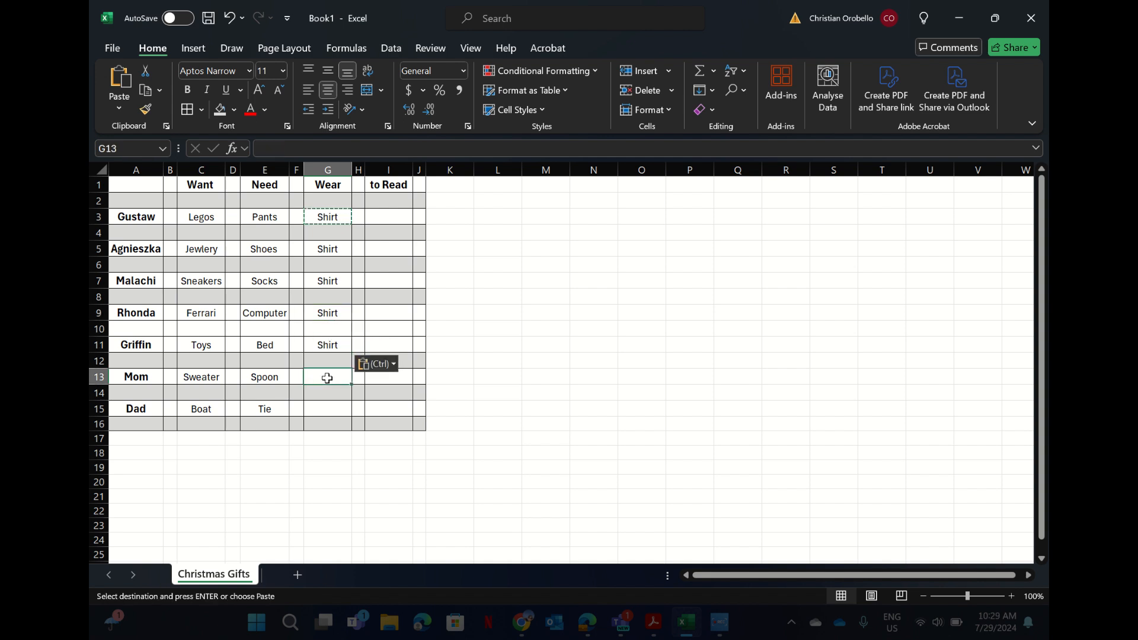
type("Shirt")
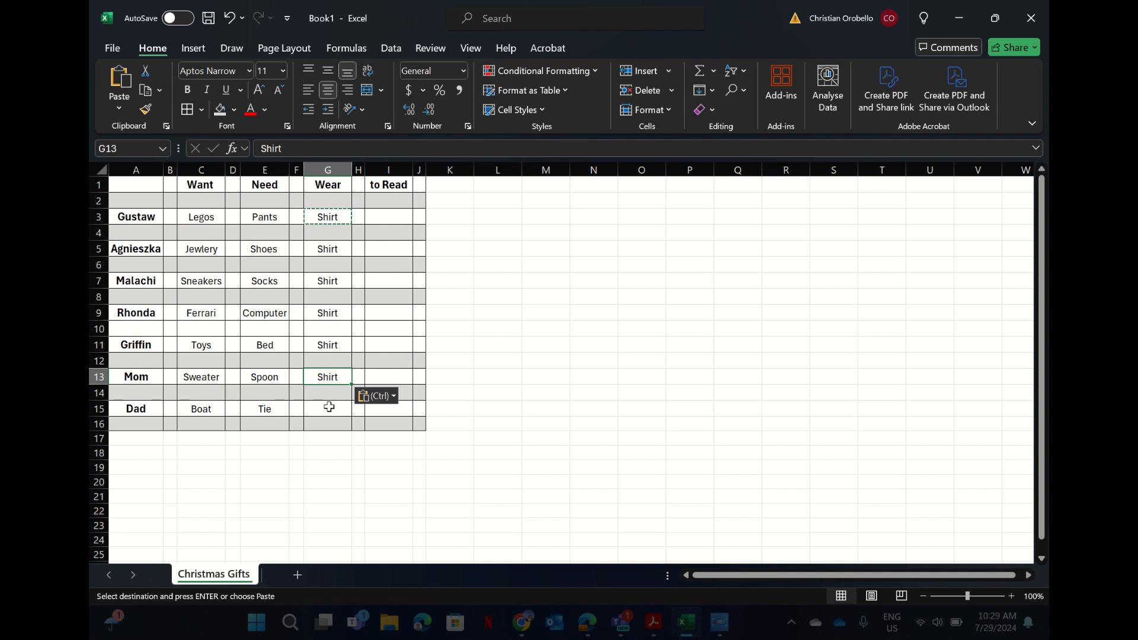
left_click(326, 405)
type("Shirt")
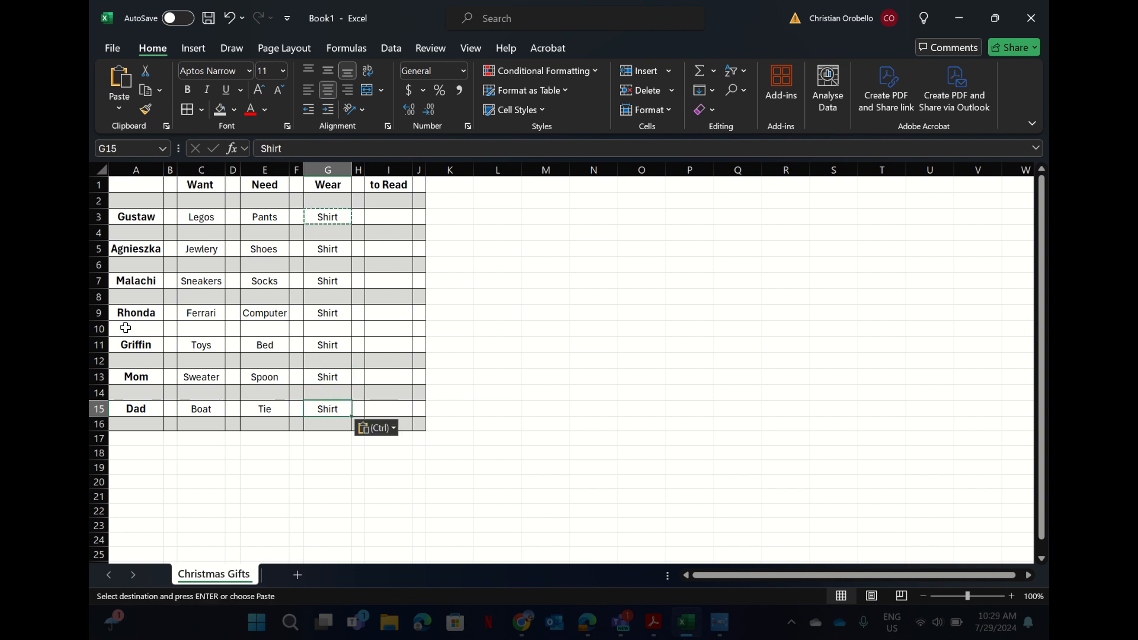
left_click_drag(124, 327, 426, 334)
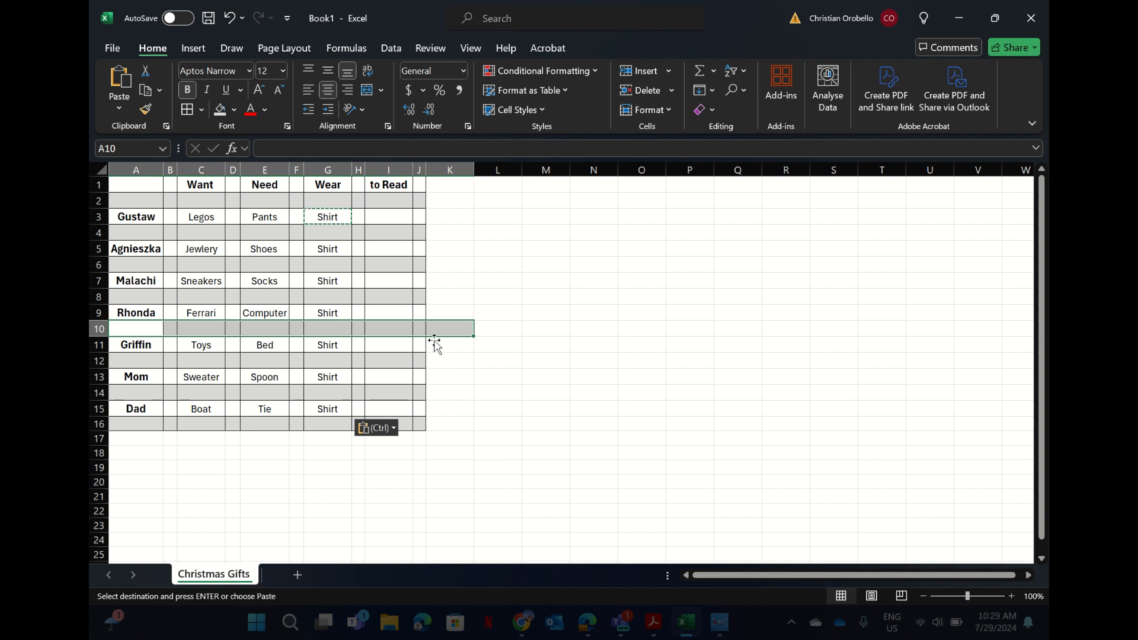
Fill row 10 across columns A to I with the same light grey as the other bands.
left_click(452, 375)
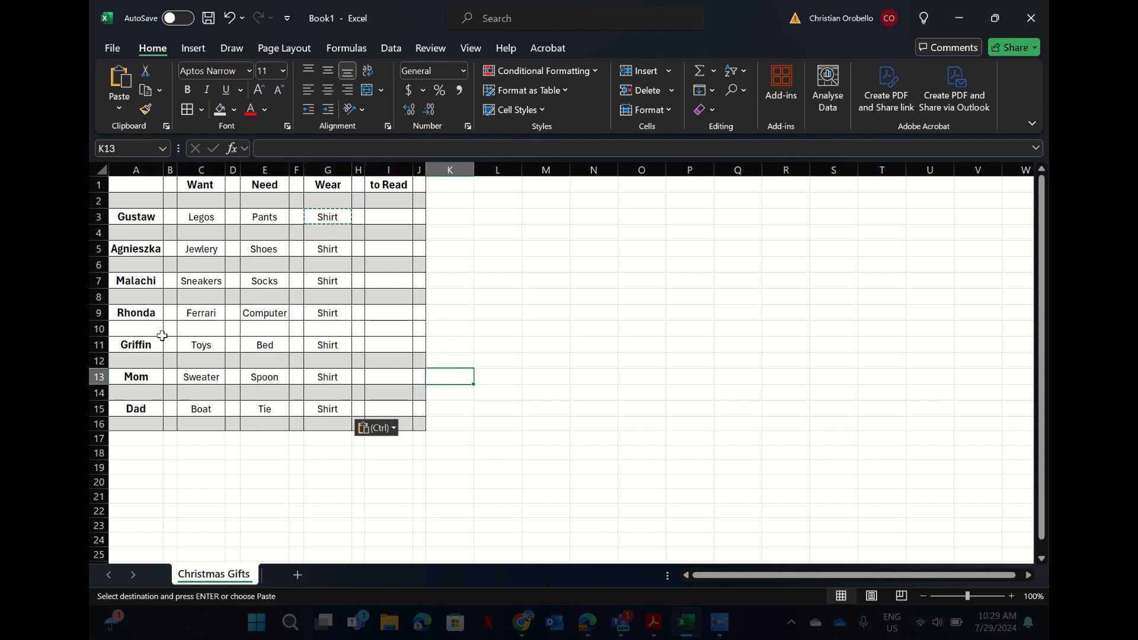
left_click_drag(141, 329, 413, 331)
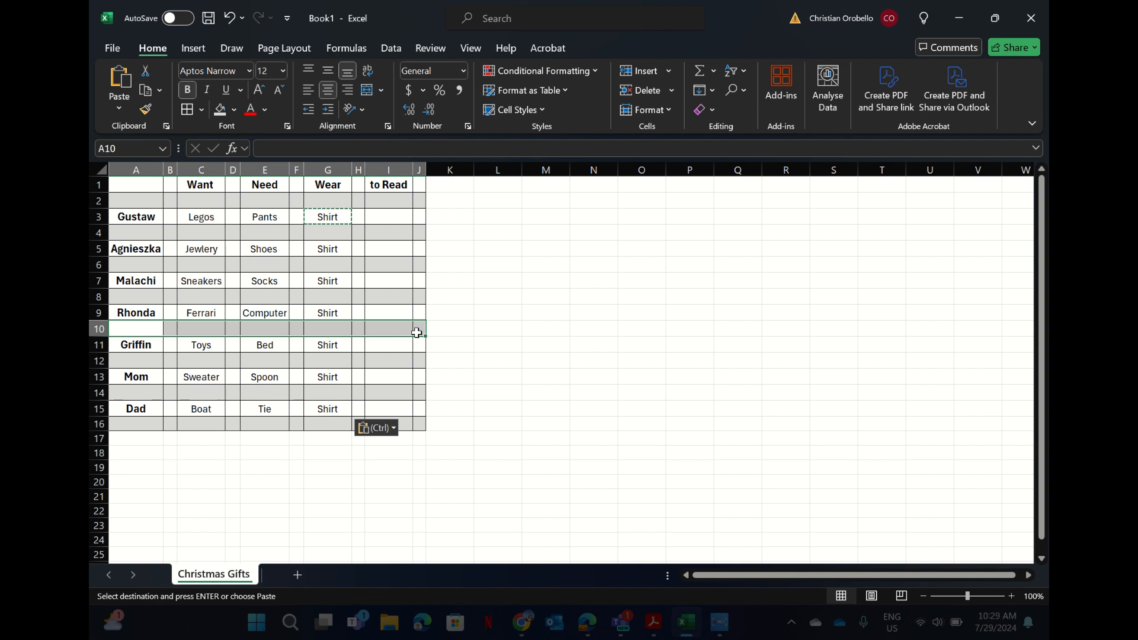
left_click(226, 119)
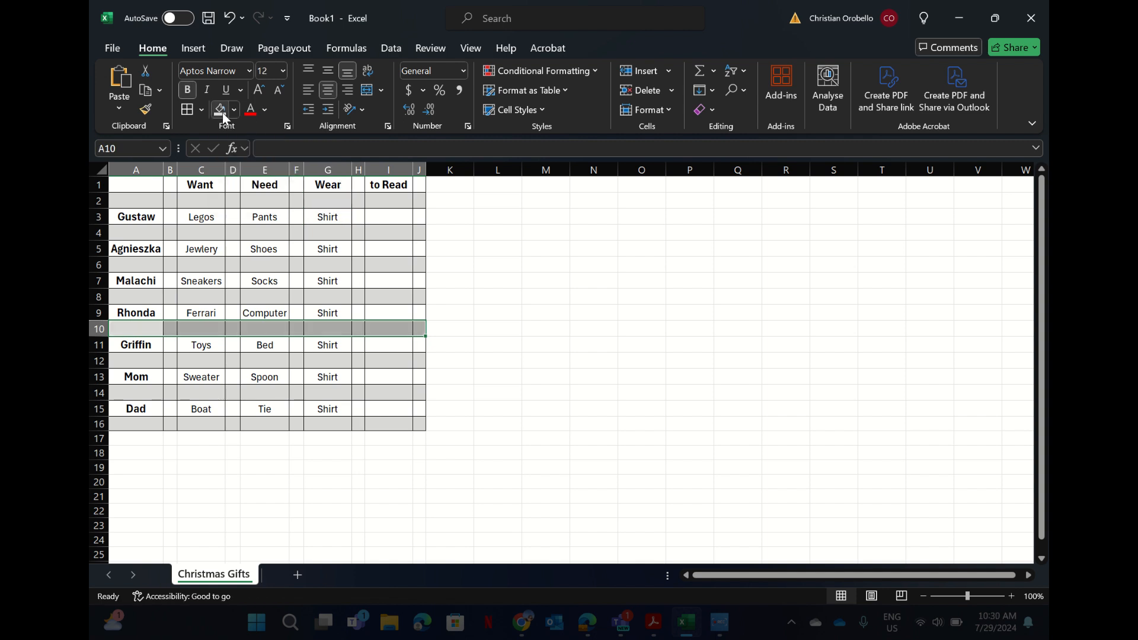
left_click(490, 264)
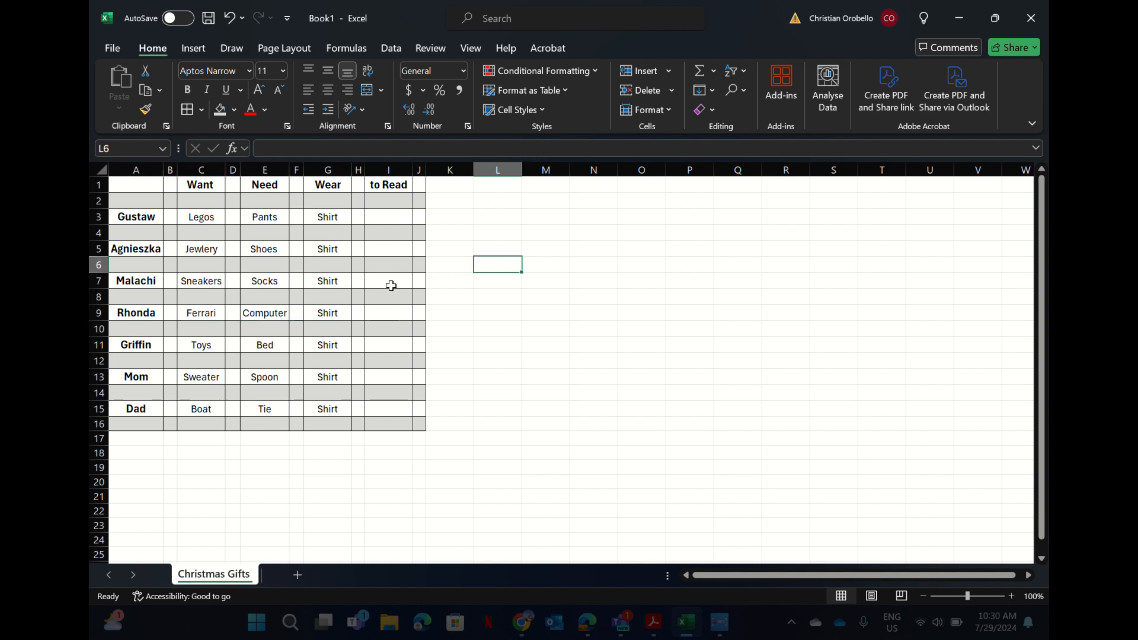
left_click(390, 218)
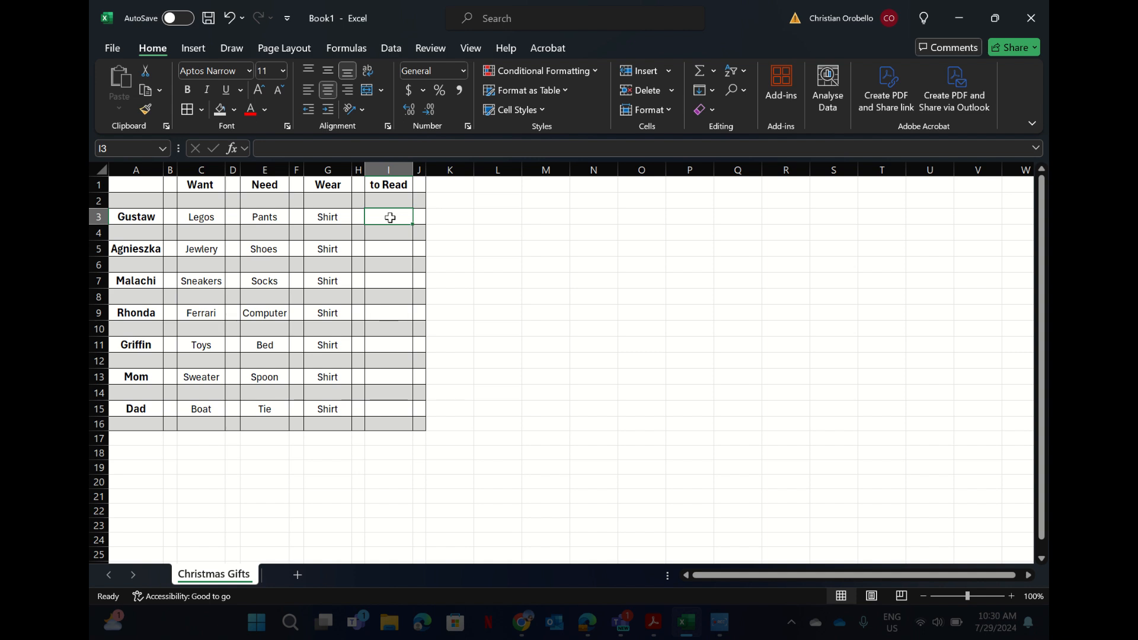
Enter Lil Critter in I3 and Bible in I5.
type("D")
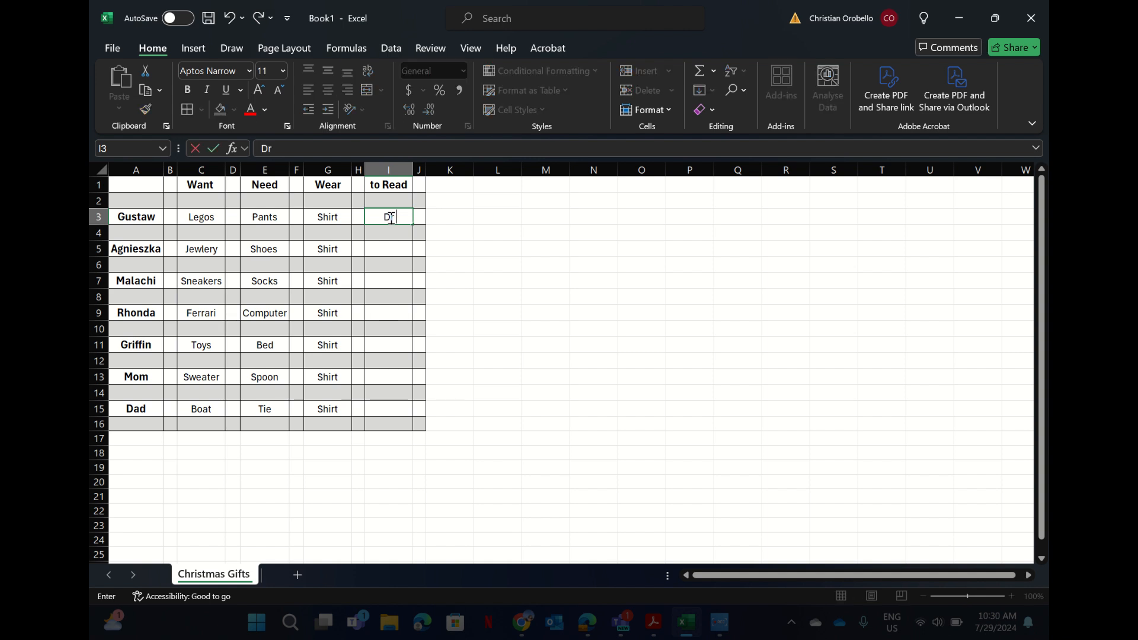
key("BackSpace")
type("Lil")
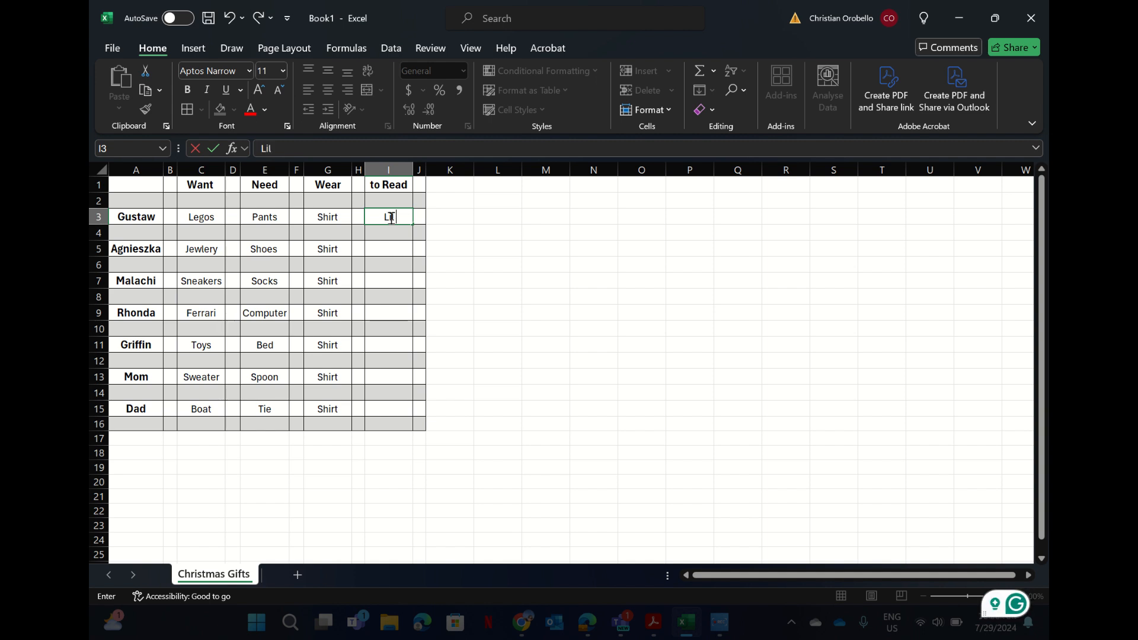
type(" Critt")
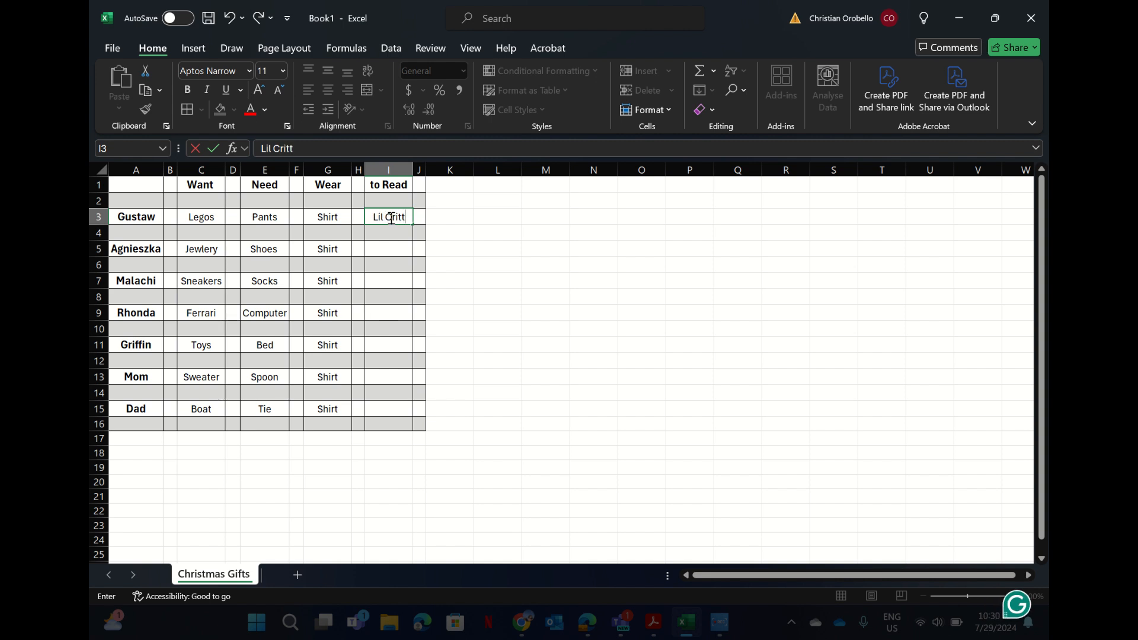
type("er")
left_click(378, 252)
type("B")
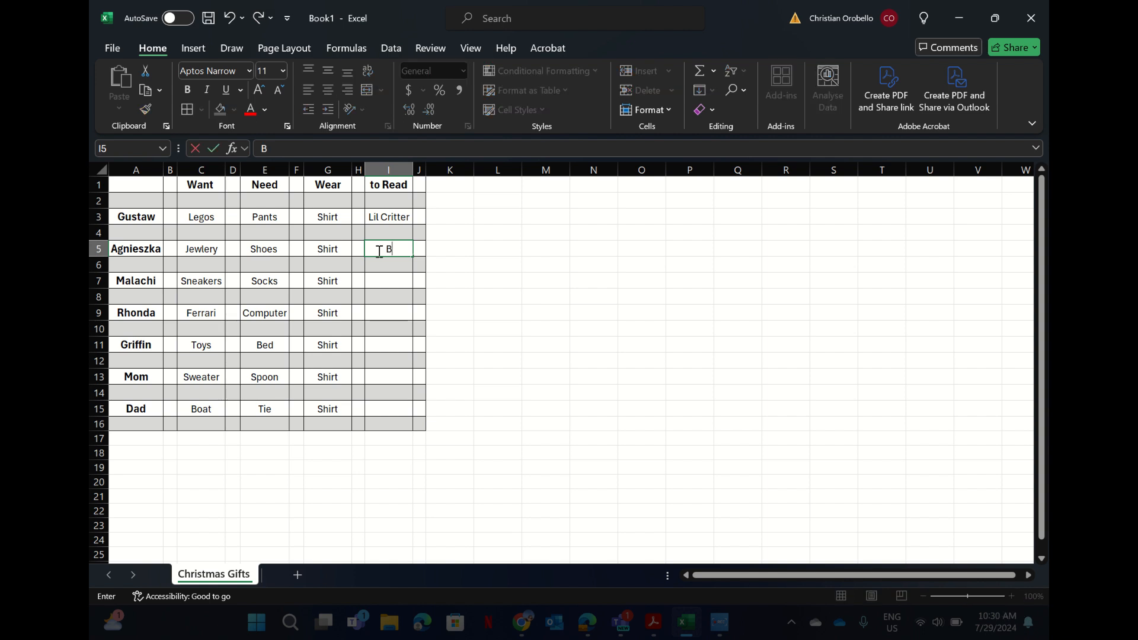
type("ible")
left_click(382, 283)
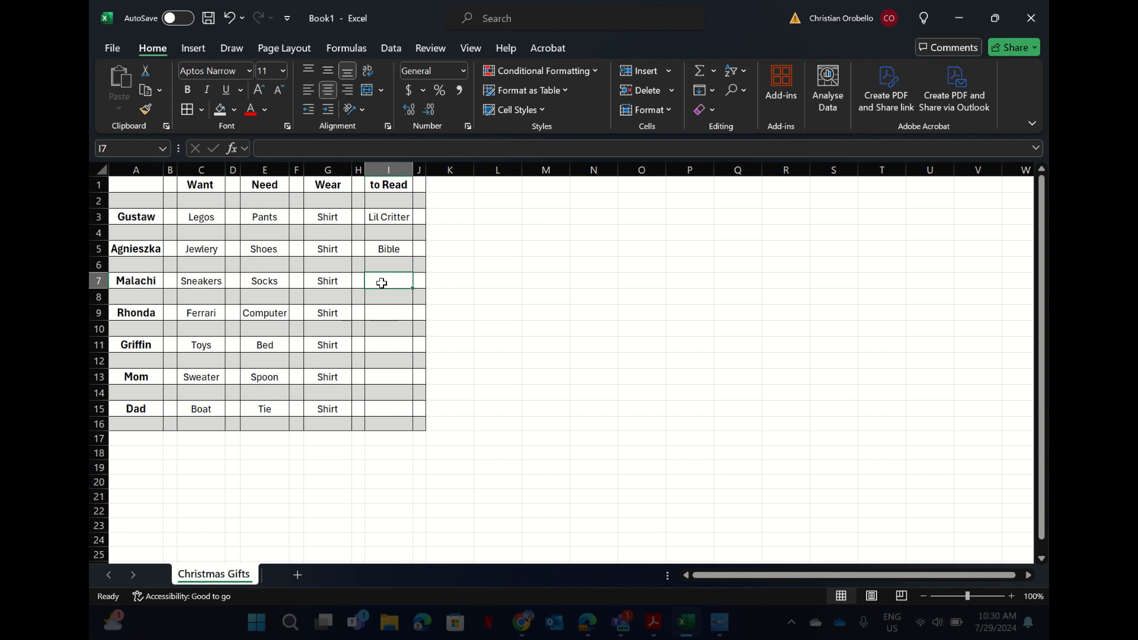
Enter JRR Tolkien in I7 and AutoFit column I to fit it.
type("JRR")
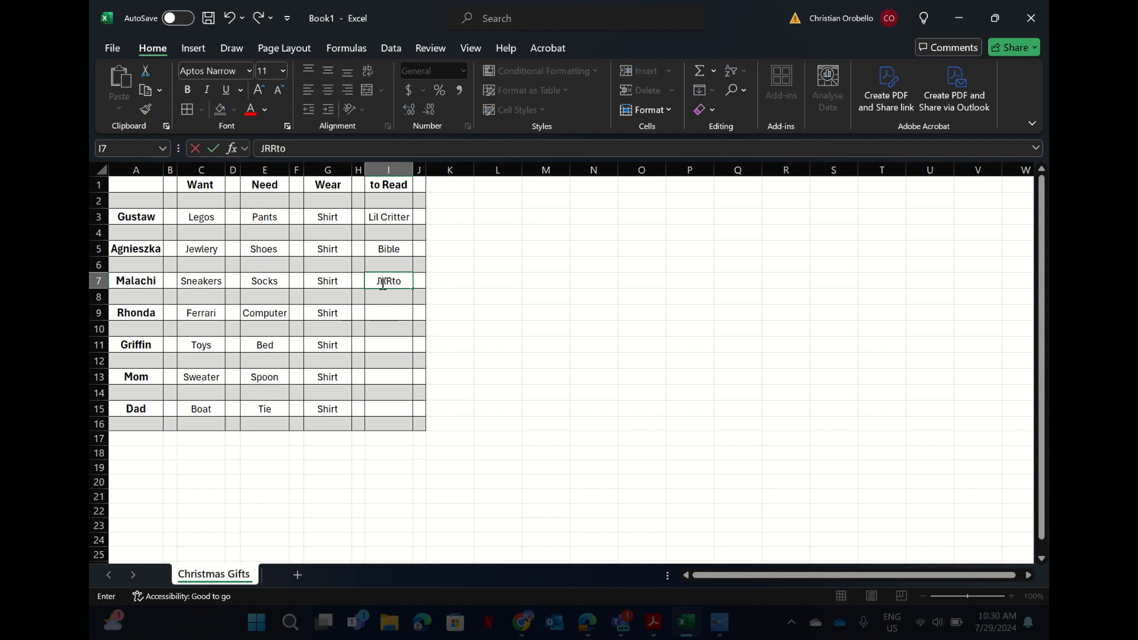
type(" Tol")
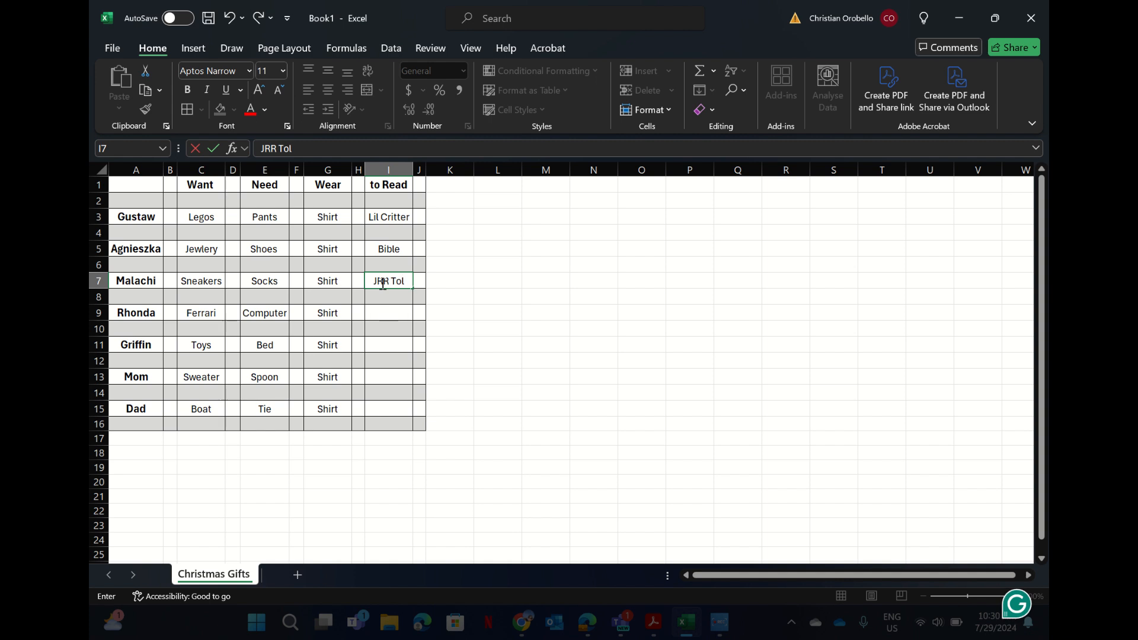
type("kein")
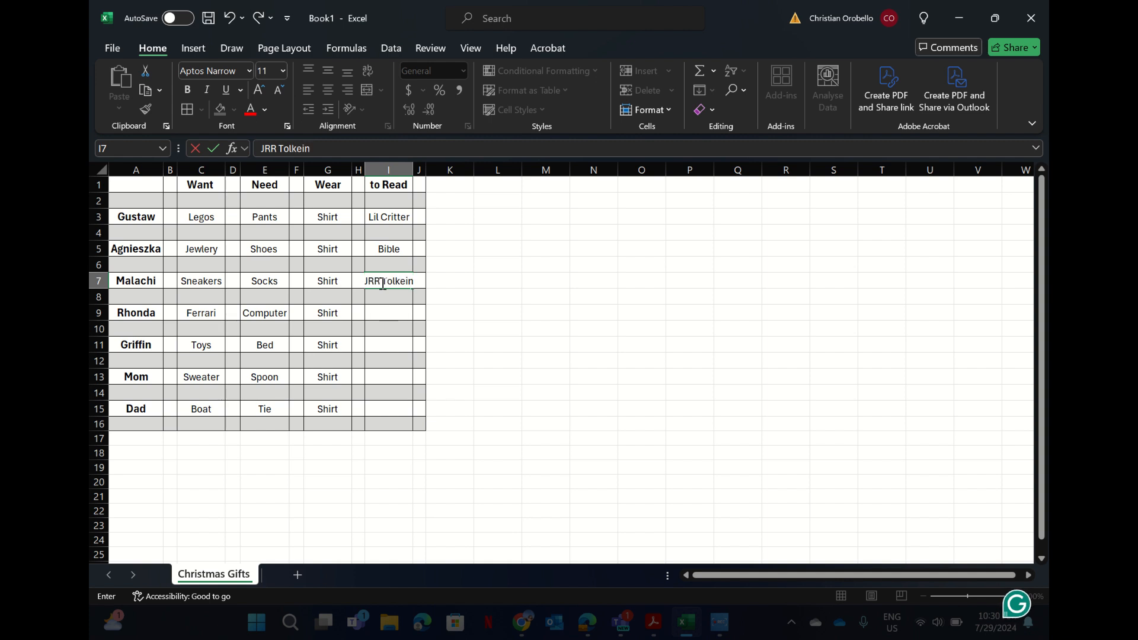
key("BackSpace")
key("BackSpace")
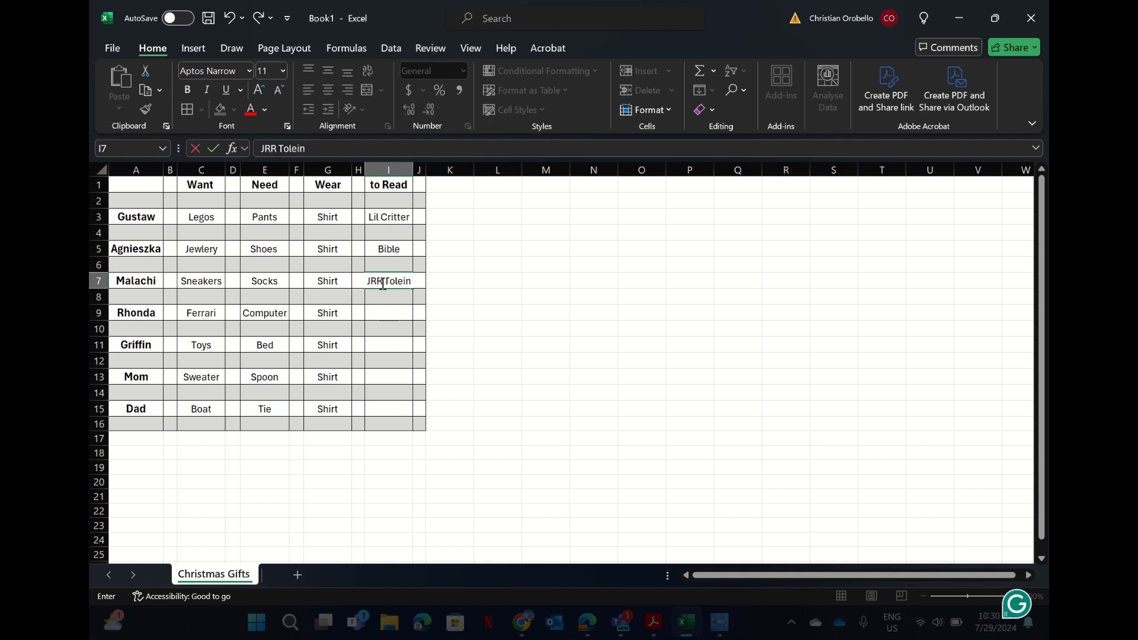
type("kien")
left_click(411, 170)
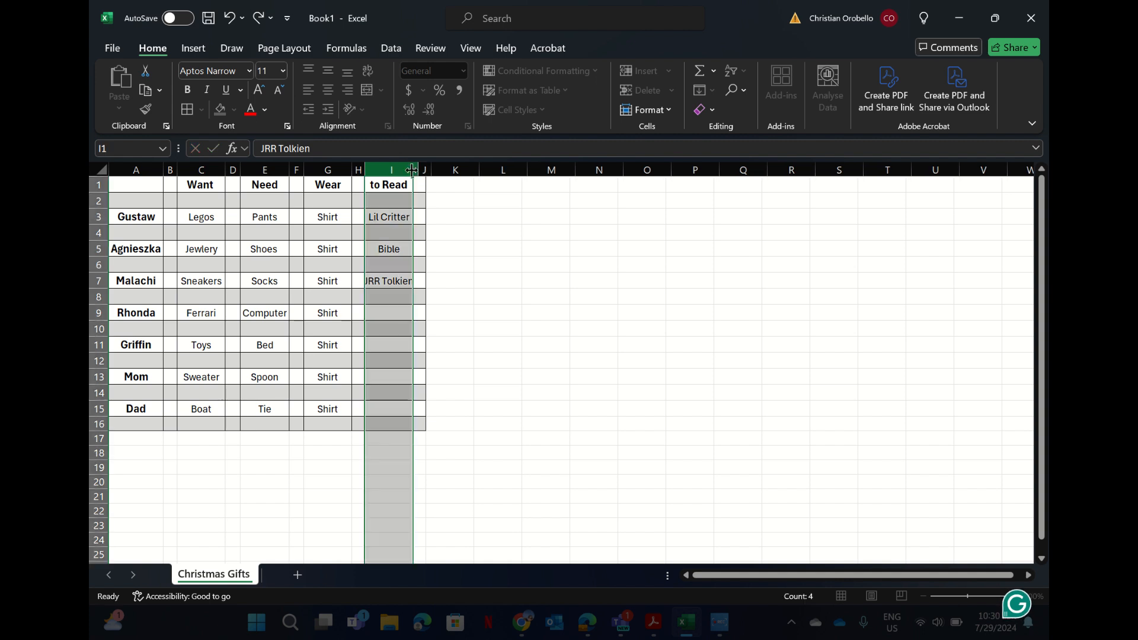
double_click(412, 170)
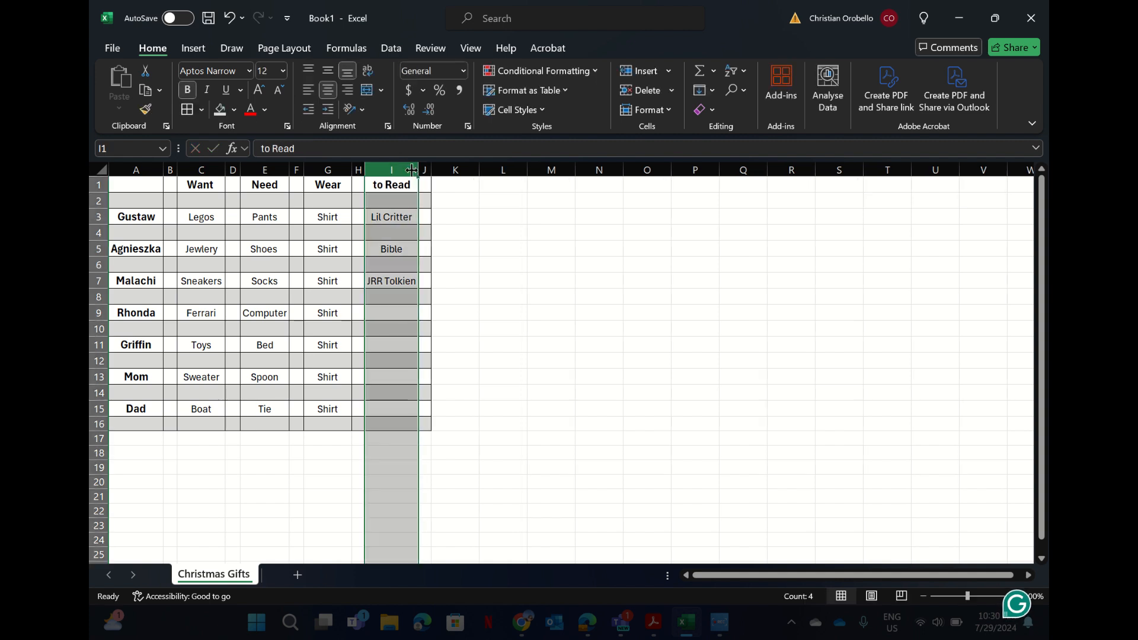
left_click(382, 314)
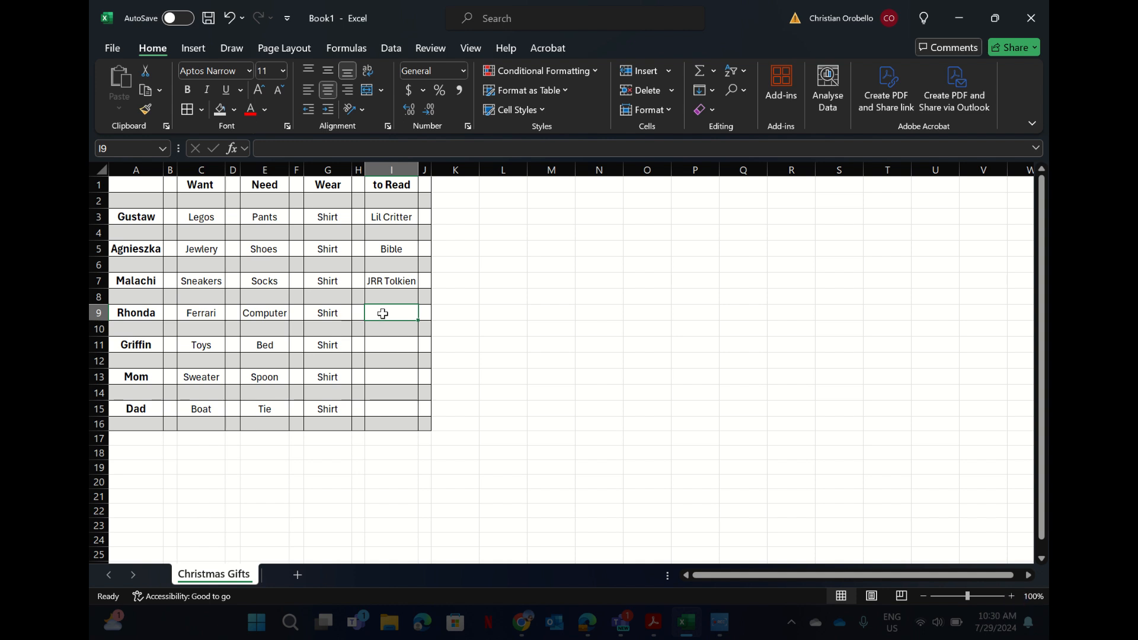
Enter Excel, NA, Capitalism and The world is flat in I9, I11, I13 and I15.
type("Excel")
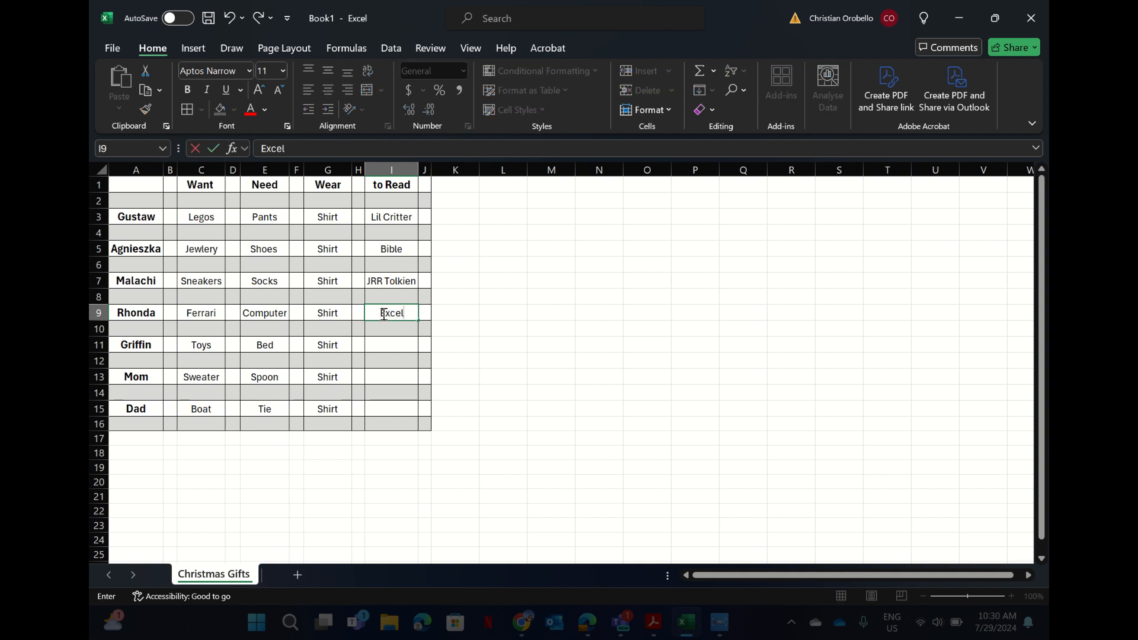
key("Return")
left_click(394, 344)
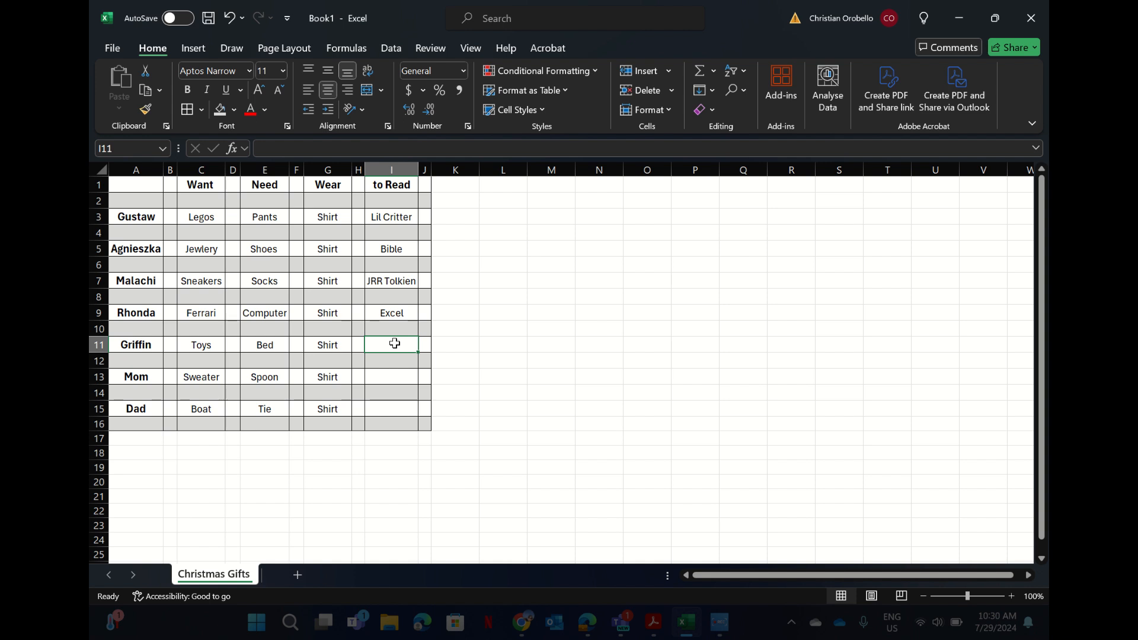
type("NA")
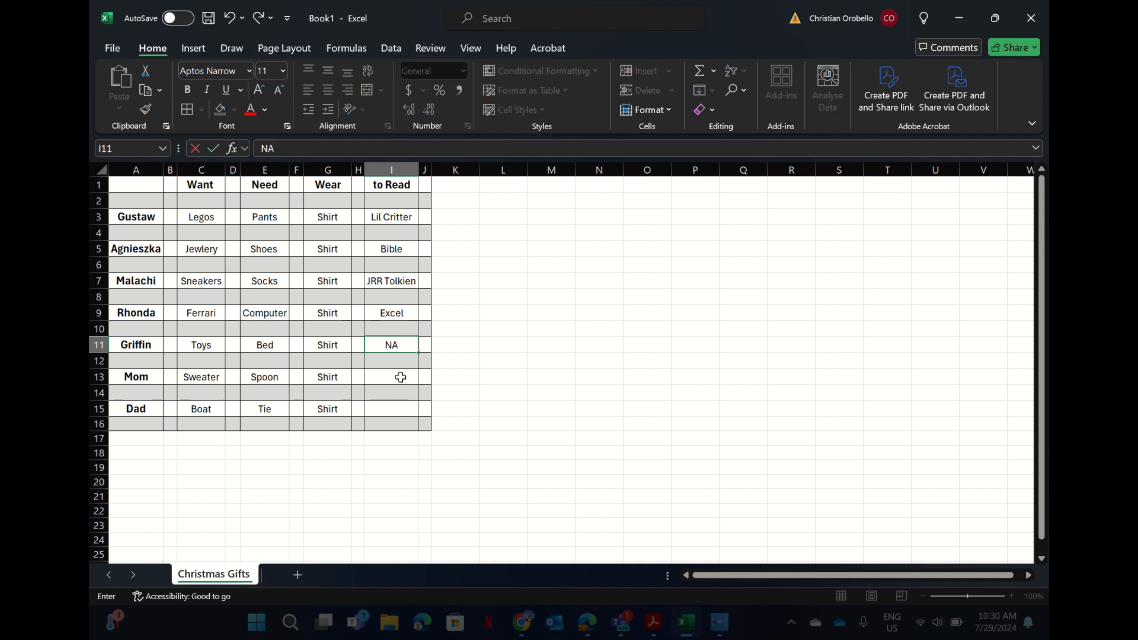
left_click(400, 377)
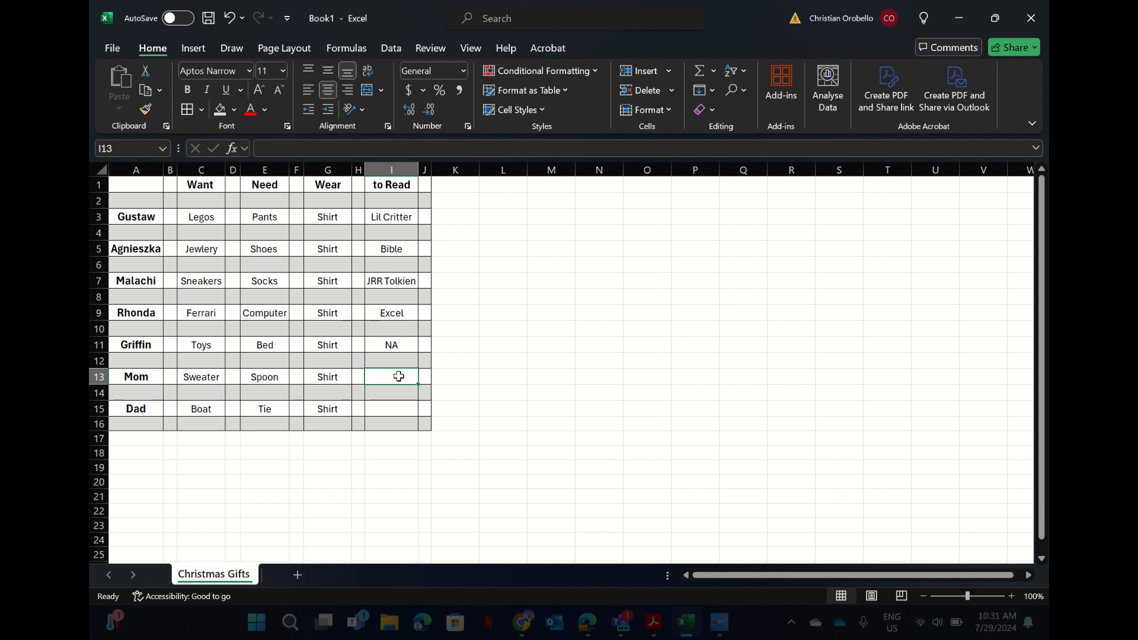
type("Capitalos")
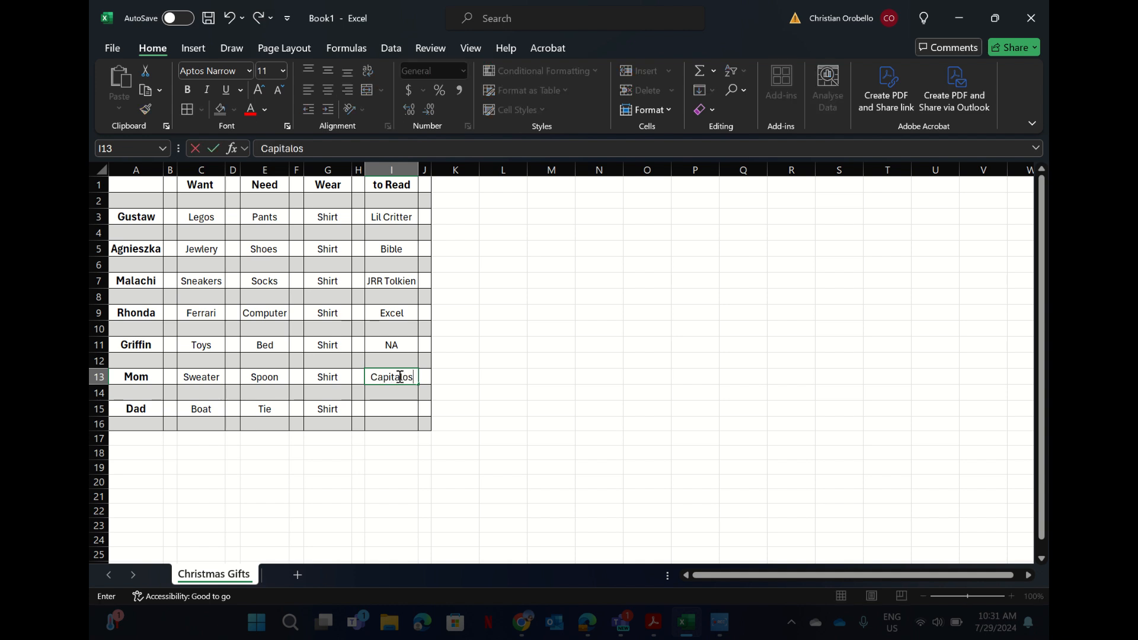
key("BackSpace")
key("BackSpace")
type("ism")
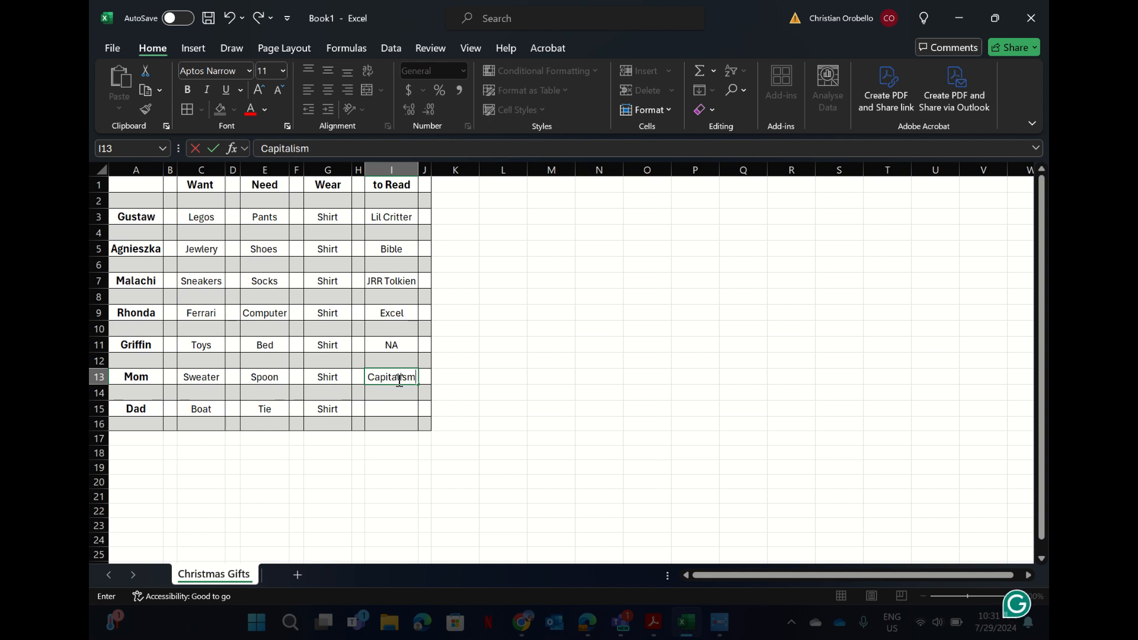
key("ctrl+Return")
left_click(395, 408)
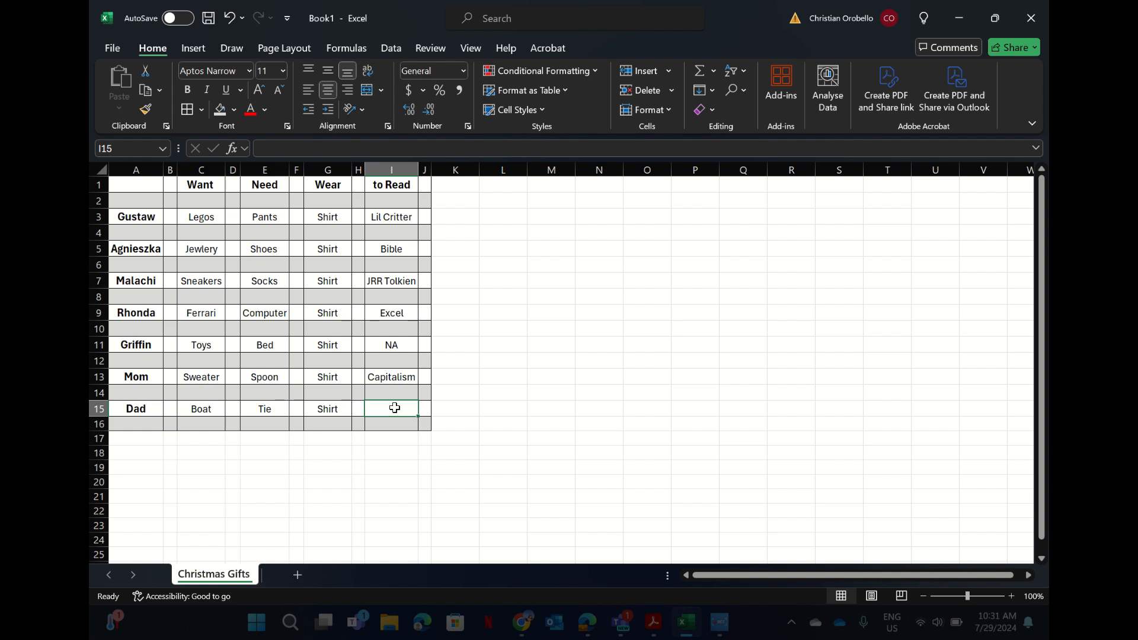
type("The world")
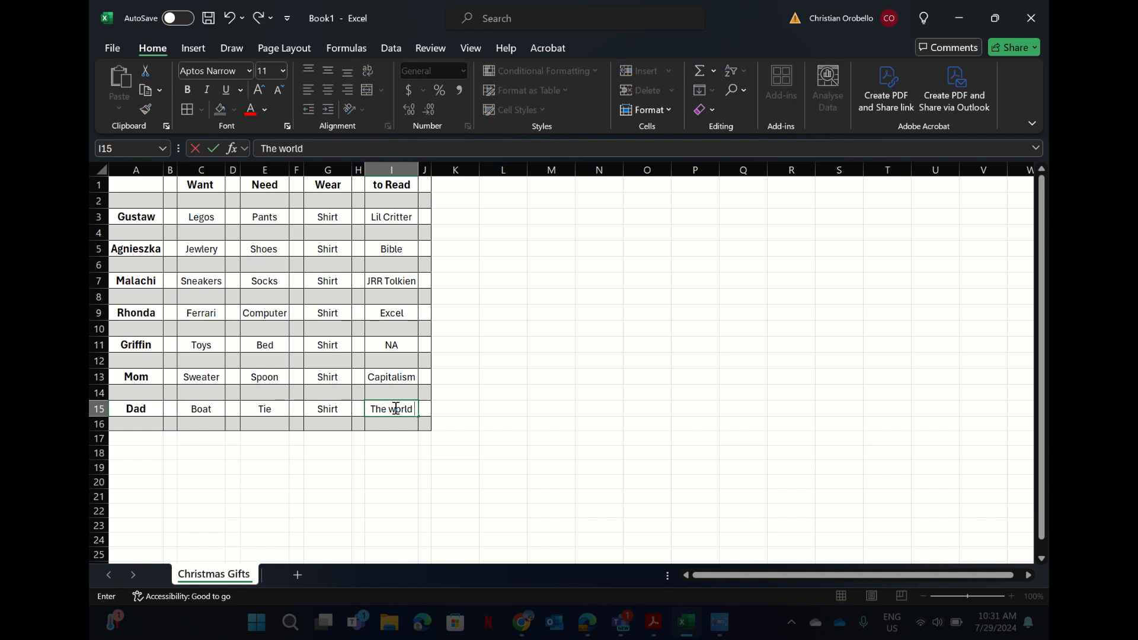
type(" is flat")
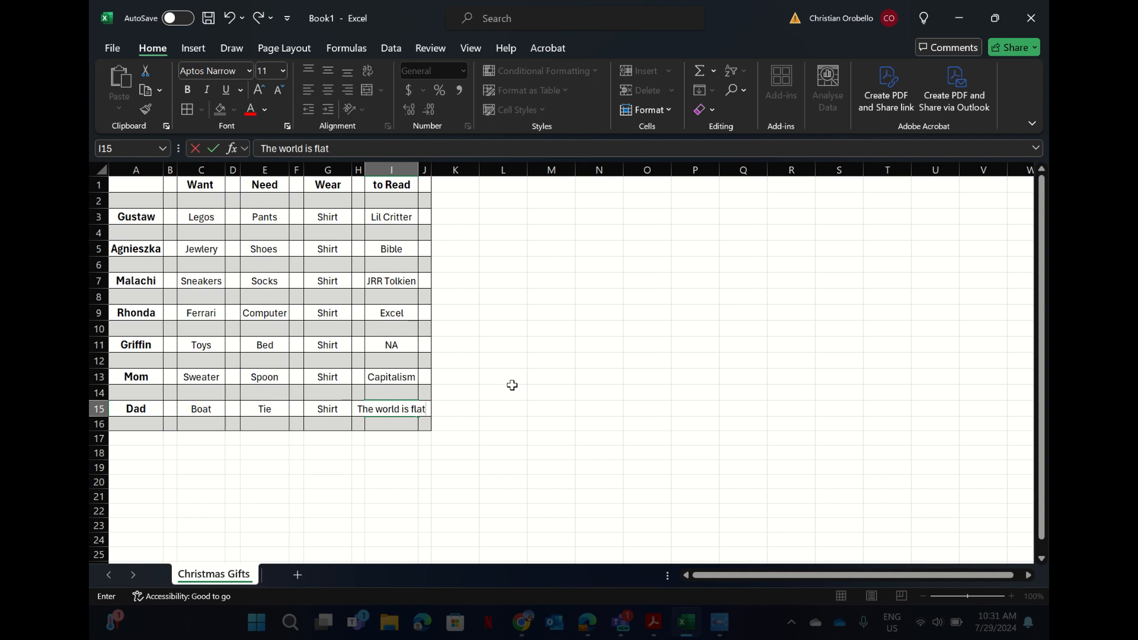
left_click(513, 390)
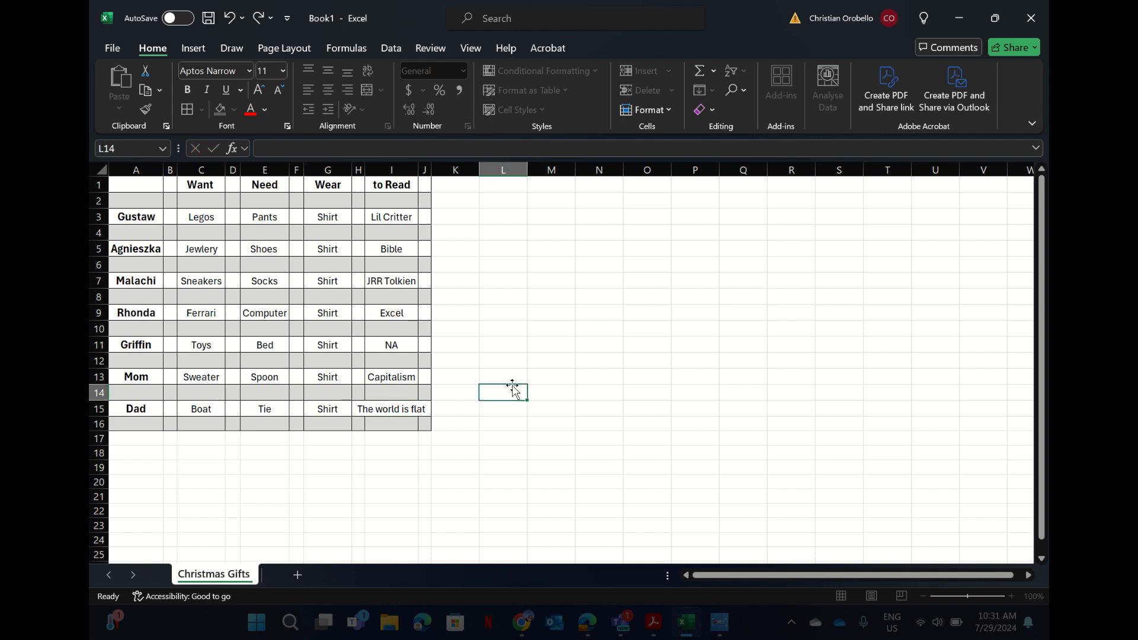
AutoFit column I so 'The world is flat' fits fully in Dad's to Read cell.
double_click(417, 168)
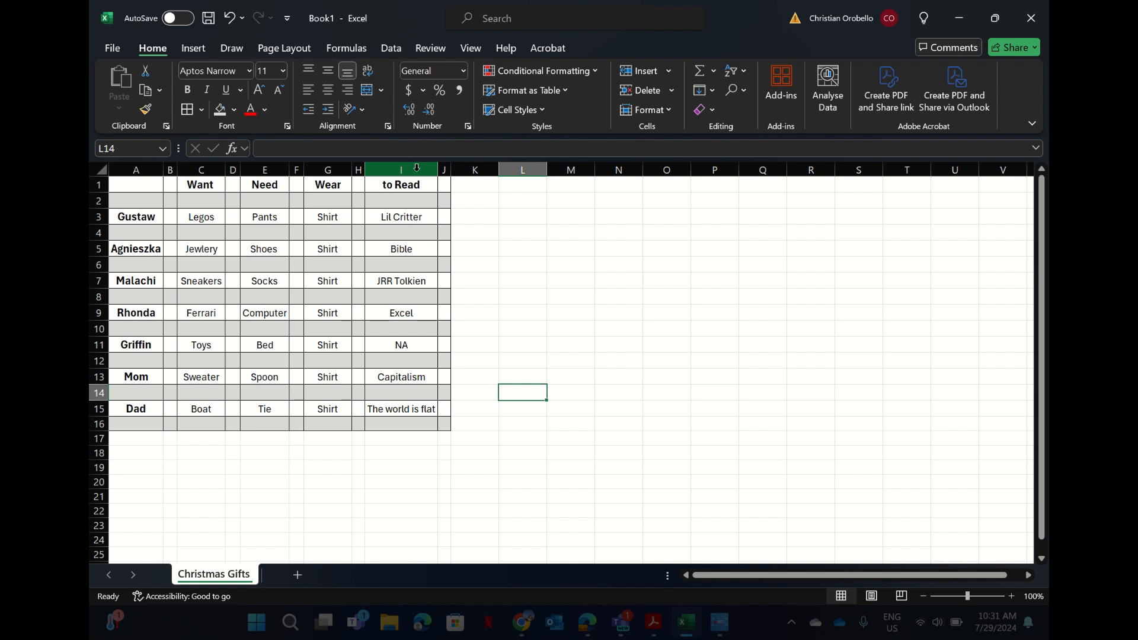